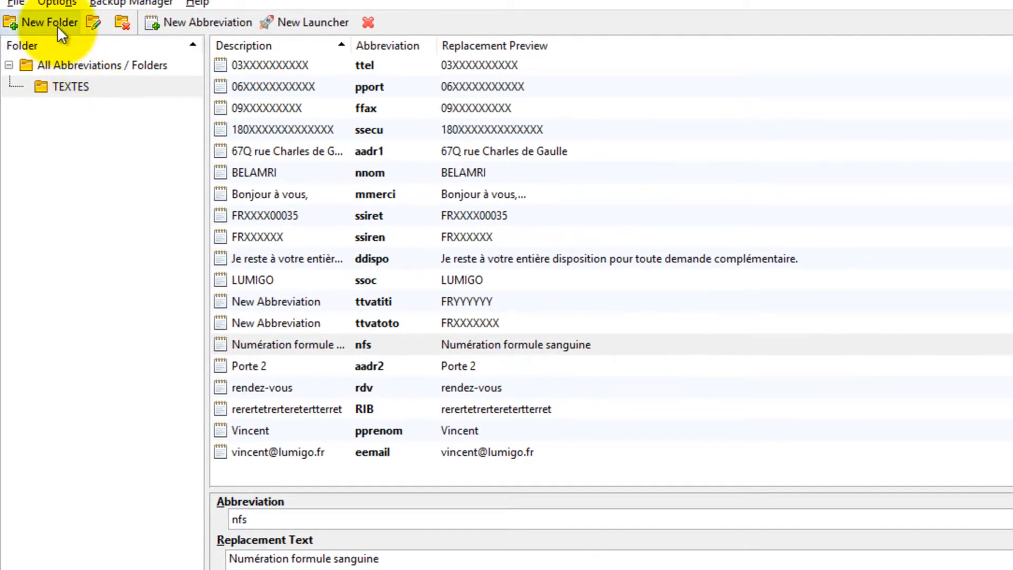
Create a folder named PROGRAMMES directly under All Abbreviations / Folders.
{"action": "left_click", "coordinate": [62, 63]}
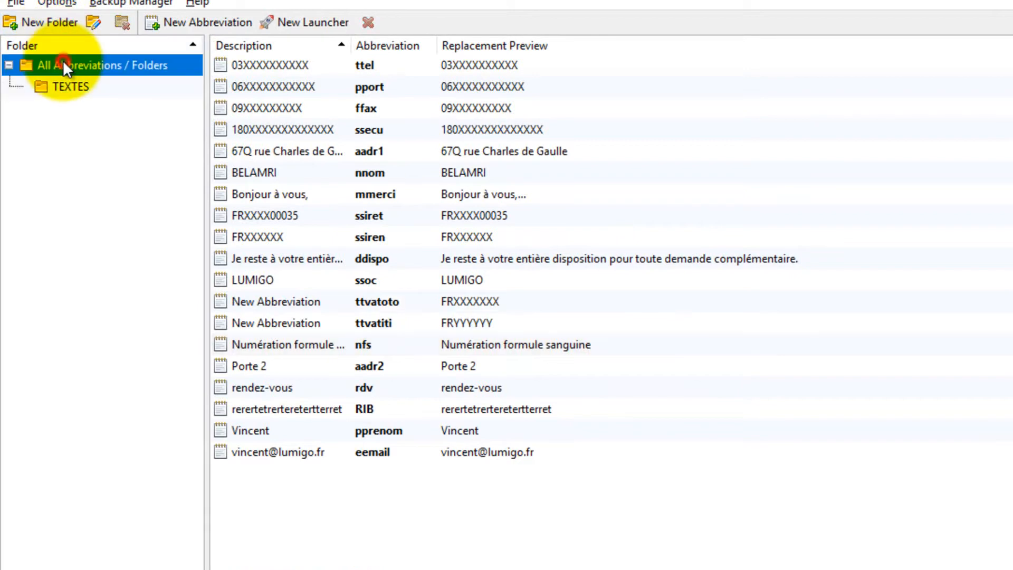
{"action": "left_click", "coordinate": [40, 24]}
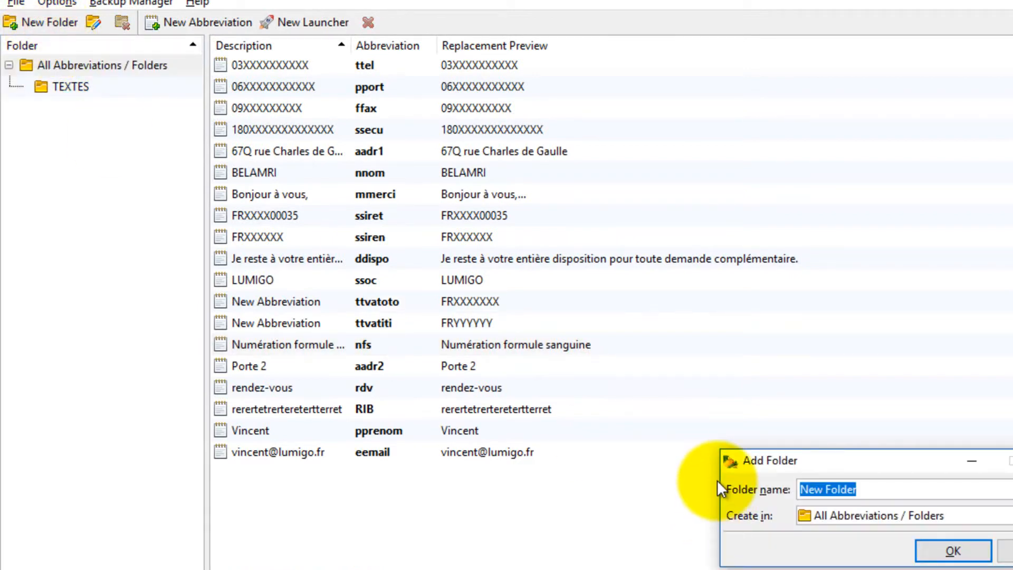
{"action": "type", "text": "PROGRAMMES"}
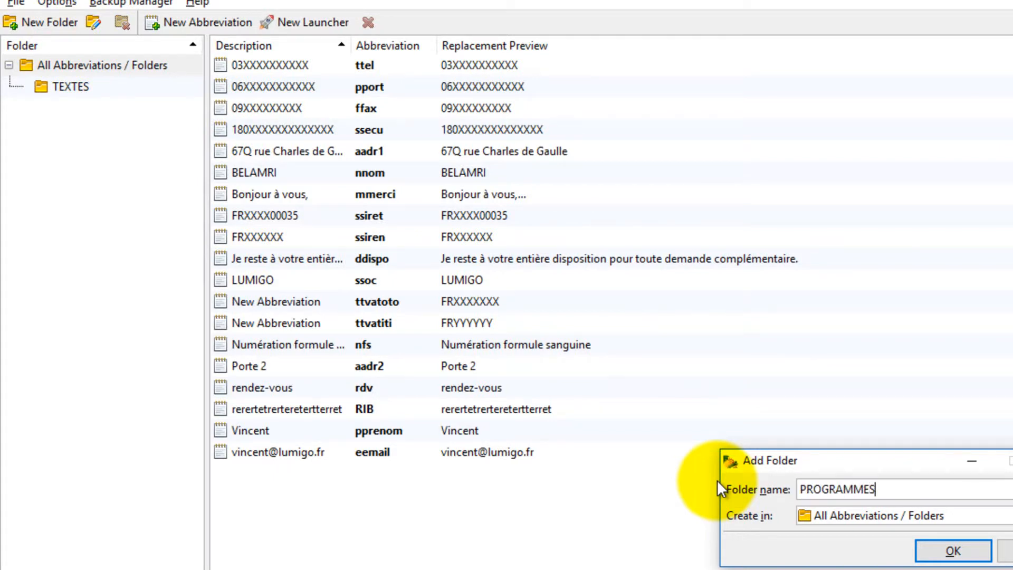
{"action": "left_click", "coordinate": [967, 543]}
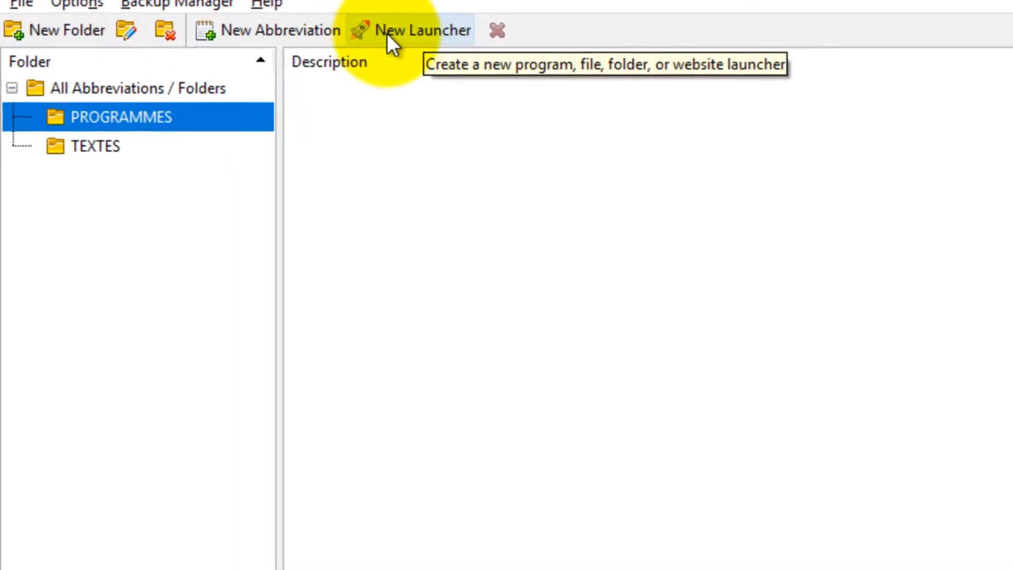
Add a new program, file or folder launcher in the PROGRAMMES folder with the abbreviation ccalc.
{"action": "left_click", "coordinate": [383, 29]}
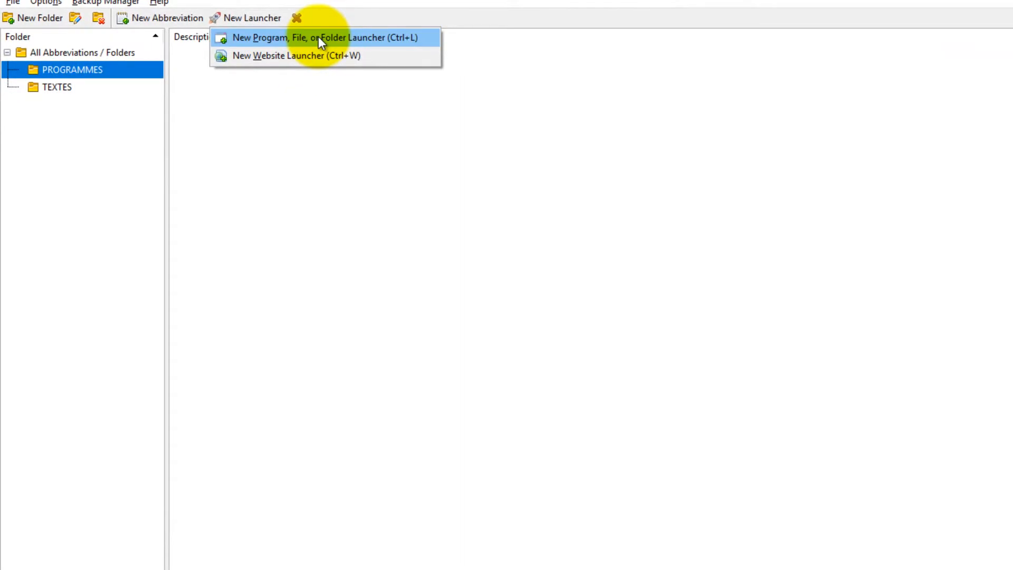
{"action": "left_click", "coordinate": [318, 36]}
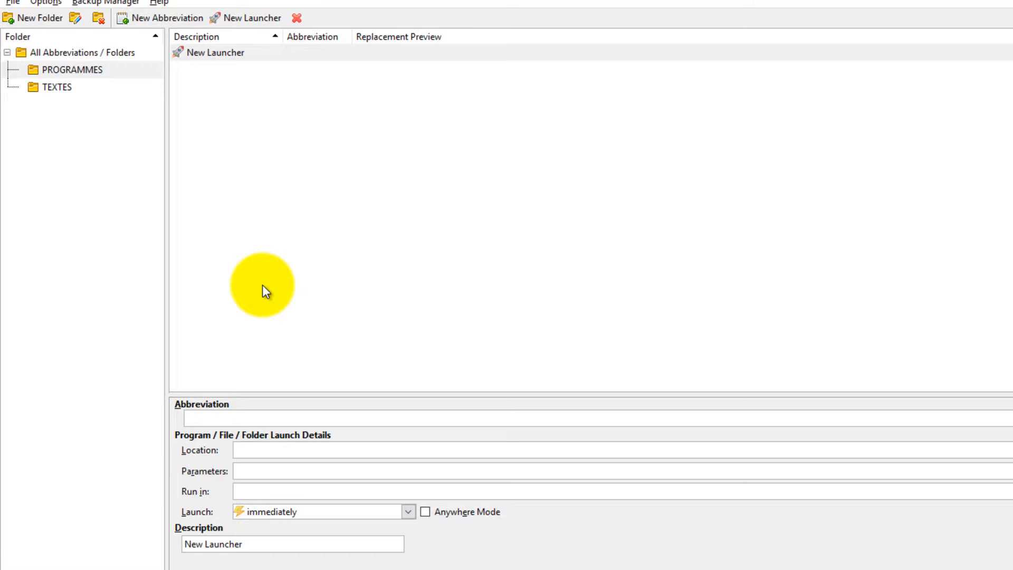
{"action": "type", "text": "ccalc"}
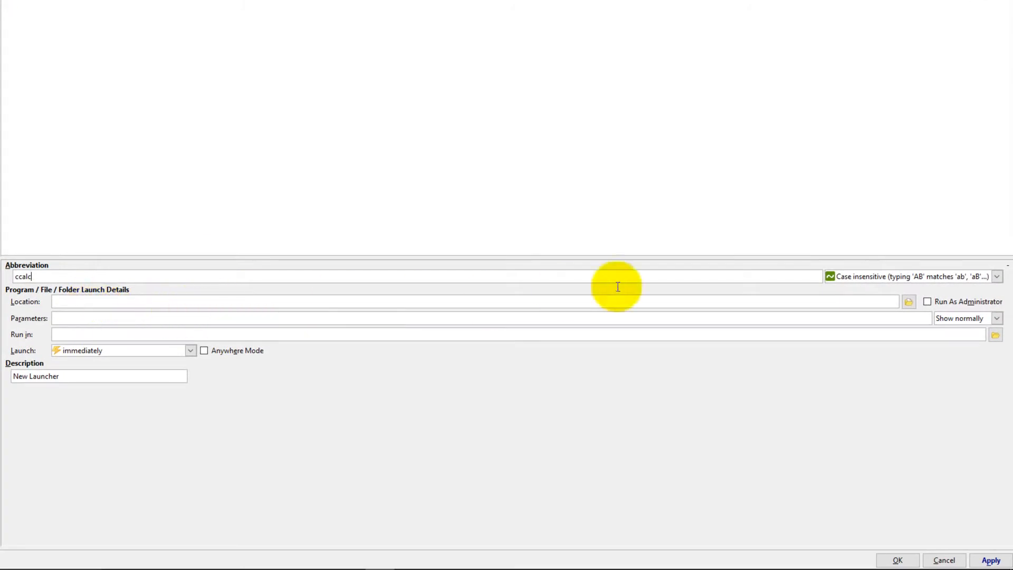
{"action": "left_click", "coordinate": [854, 279]}
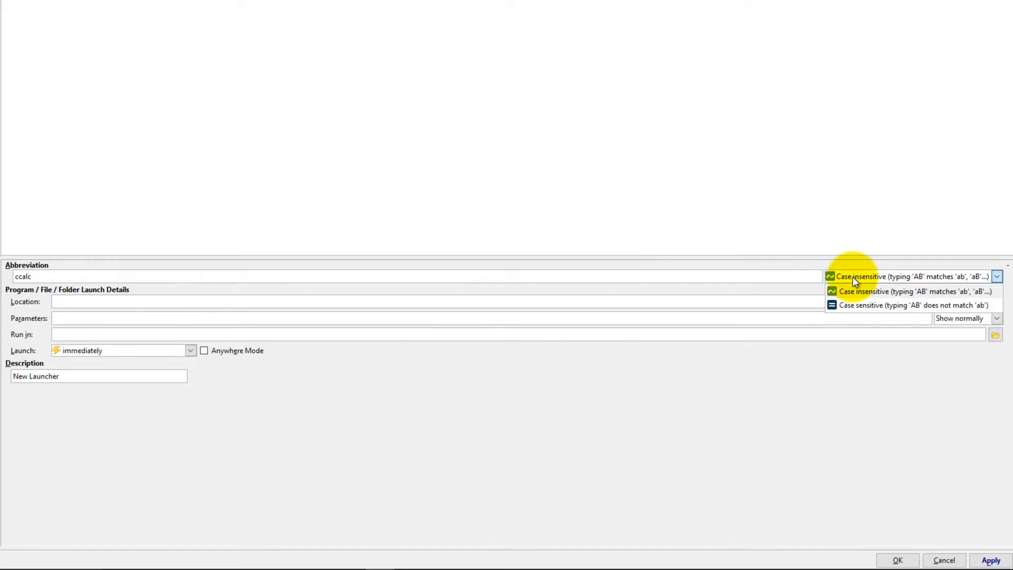
{"action": "left_click", "coordinate": [854, 278]}
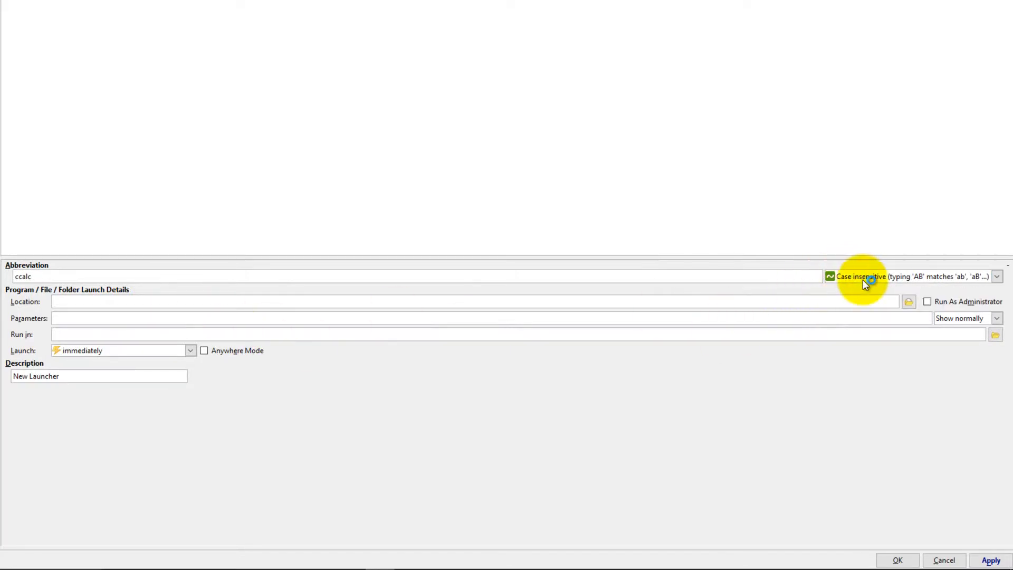
{"action": "mouse_move", "coordinate": [862, 279]}
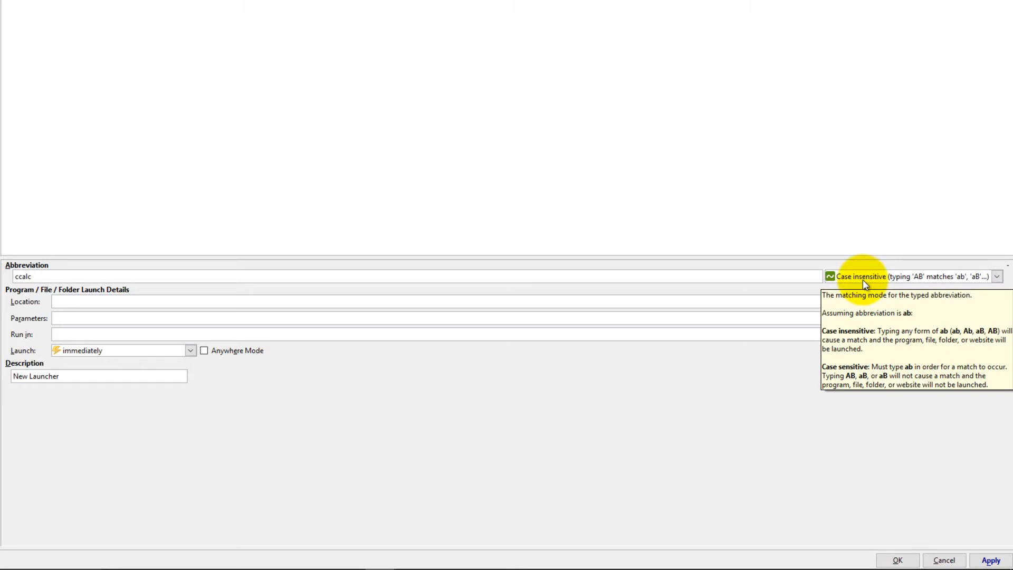
{"action": "left_click", "coordinate": [862, 279]}
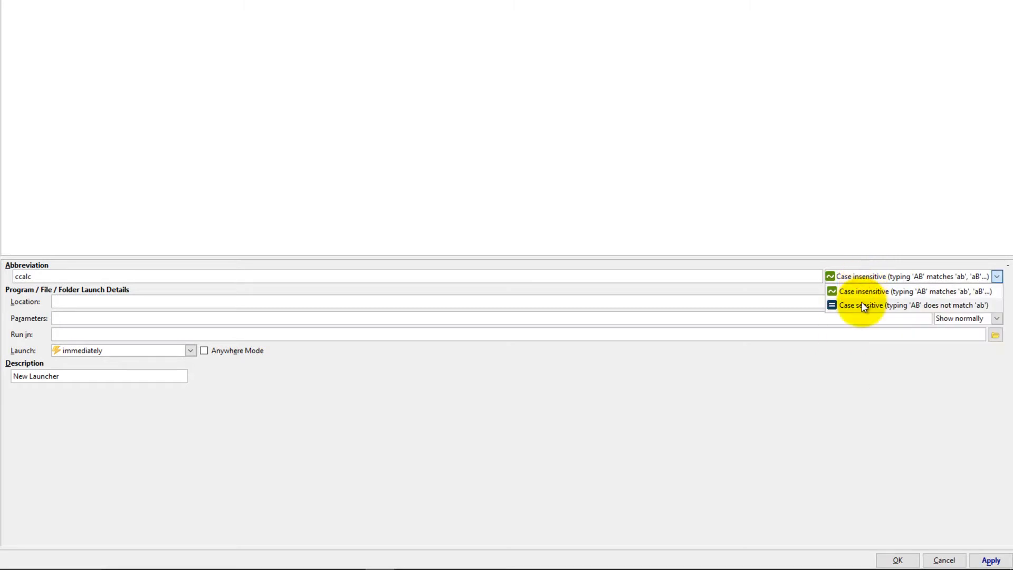
{"action": "left_click", "coordinate": [871, 274]}
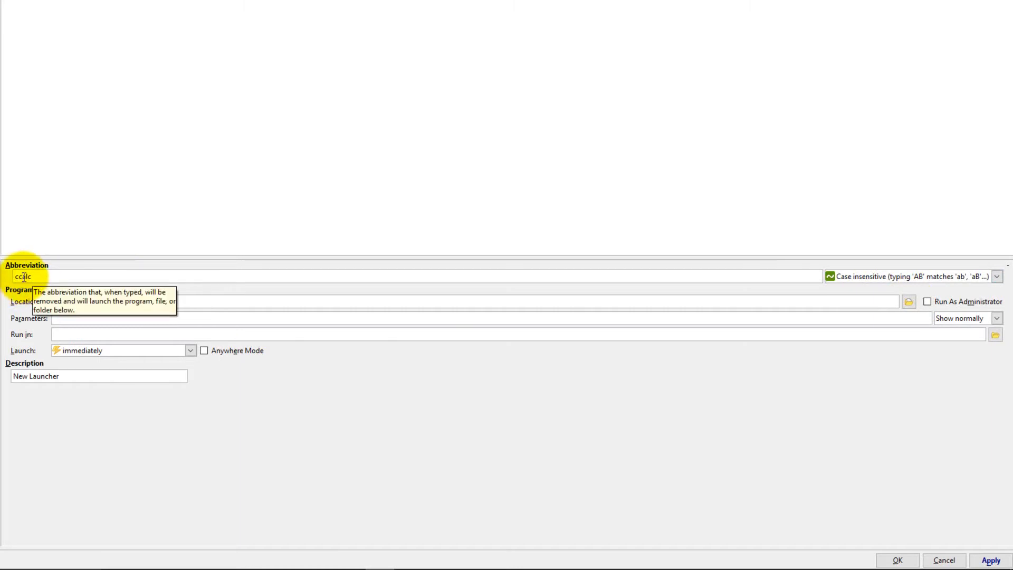
Set the ccalc launcher's location to the program calc.exe in C:\Windows\System32.
{"action": "left_click", "coordinate": [910, 301]}
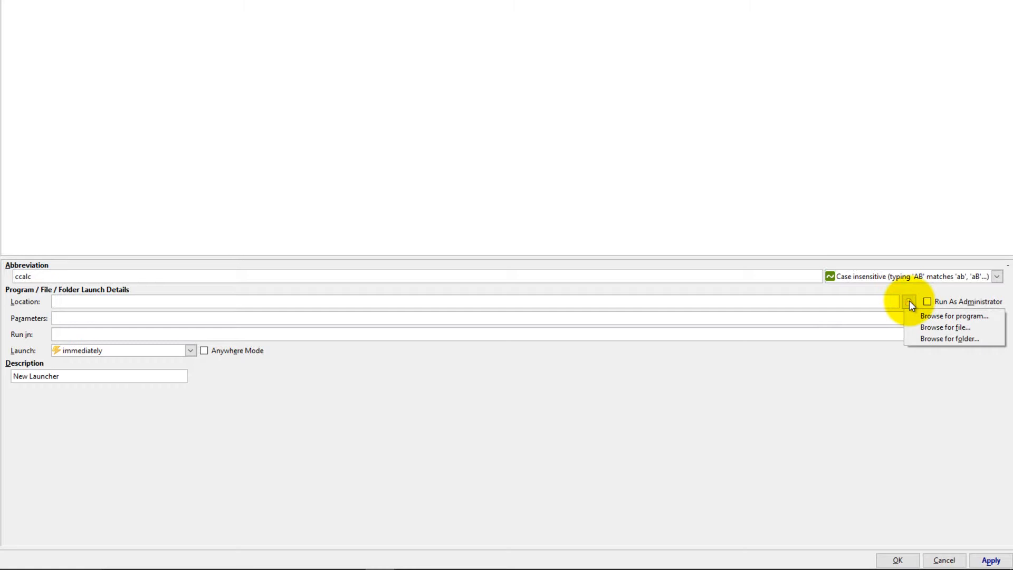
{"action": "left_click", "coordinate": [939, 317]}
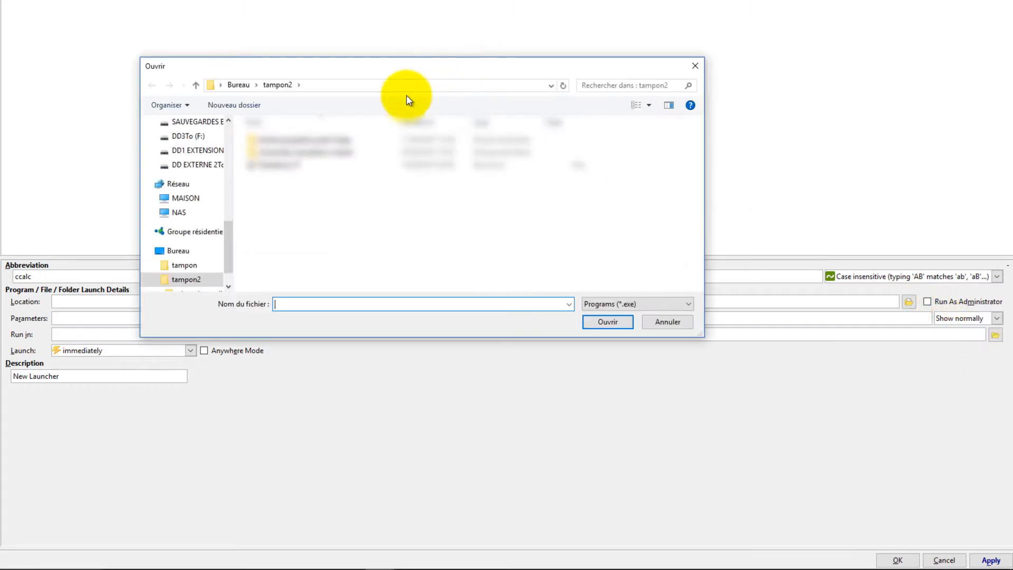
{"action": "left_click_drag", "start_coordinate": [227, 233], "coordinate": [228, 144]}
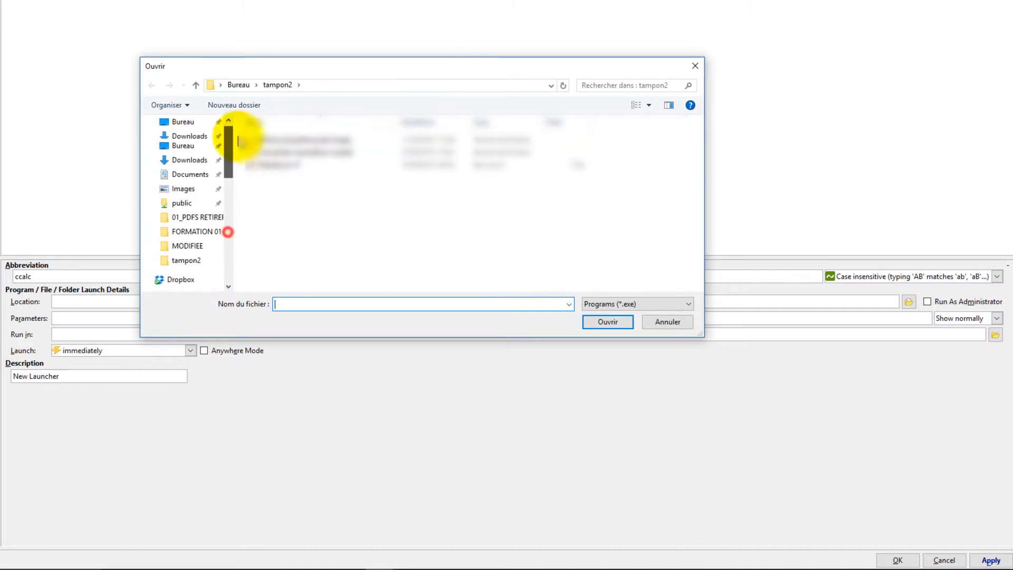
{"action": "left_click", "coordinate": [226, 208]}
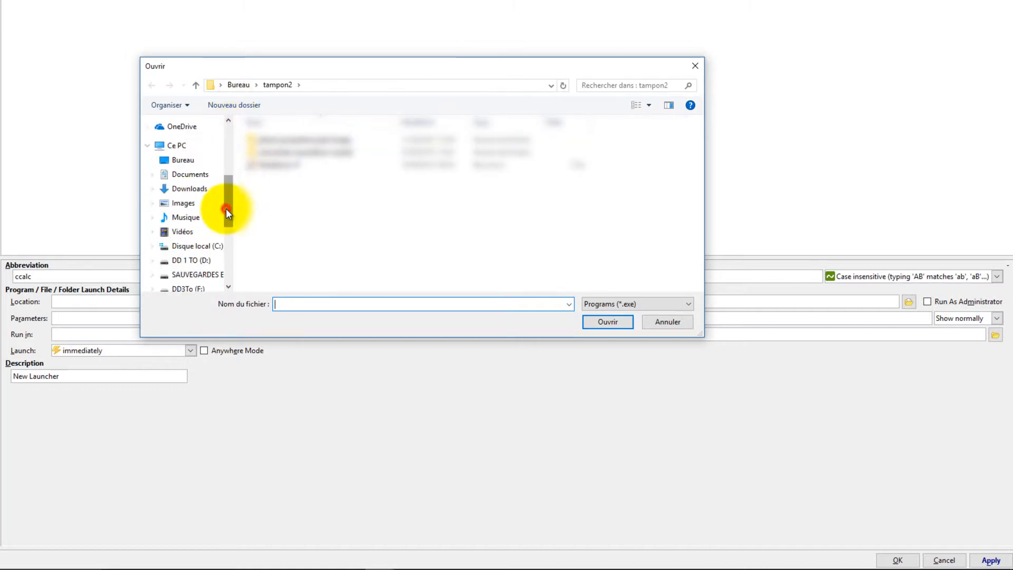
{"action": "left_click", "coordinate": [203, 248]}
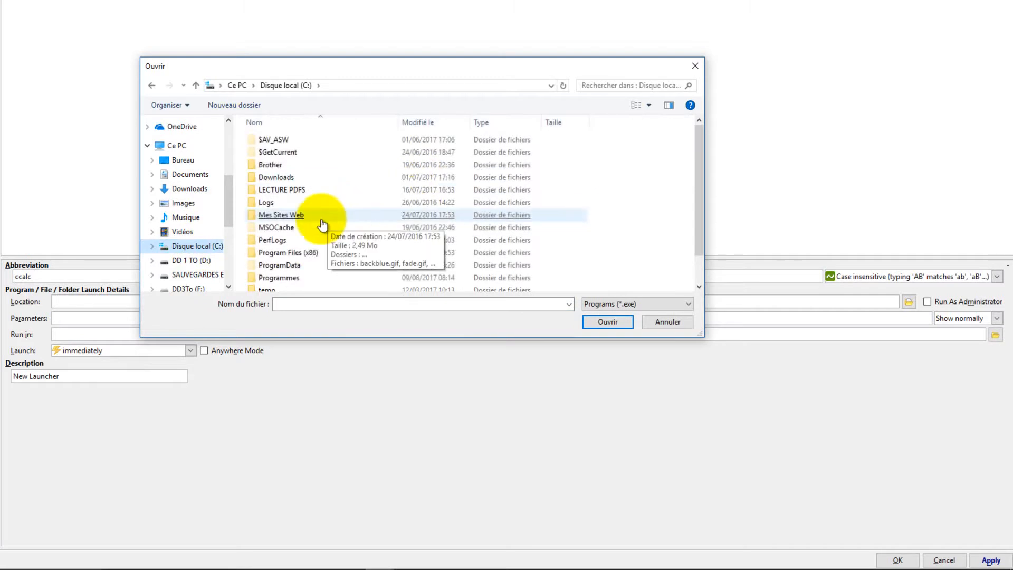
{"action": "scroll", "coordinate": [316, 232], "scroll_direction": "down", "scroll_amount": 1}
{"action": "left_click", "coordinate": [276, 286]}
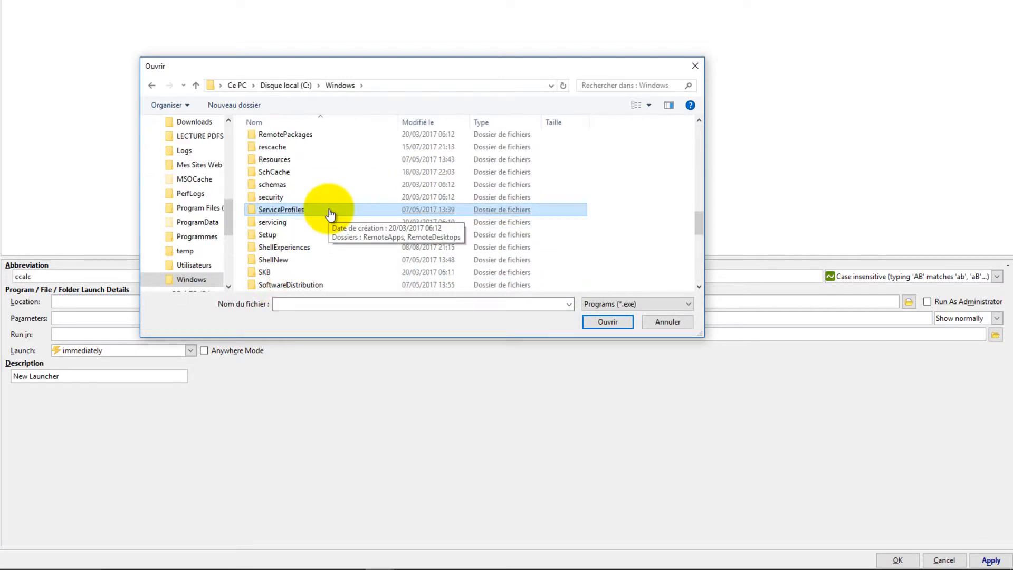
{"action": "scroll", "coordinate": [327, 214], "scroll_direction": "down", "scroll_amount": 4}
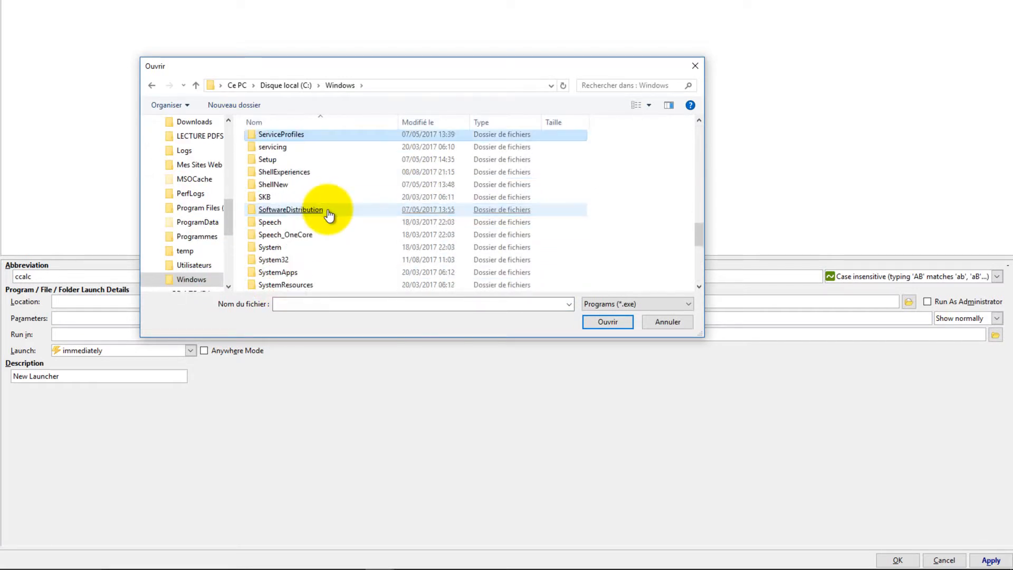
{"action": "double_click", "coordinate": [284, 214]}
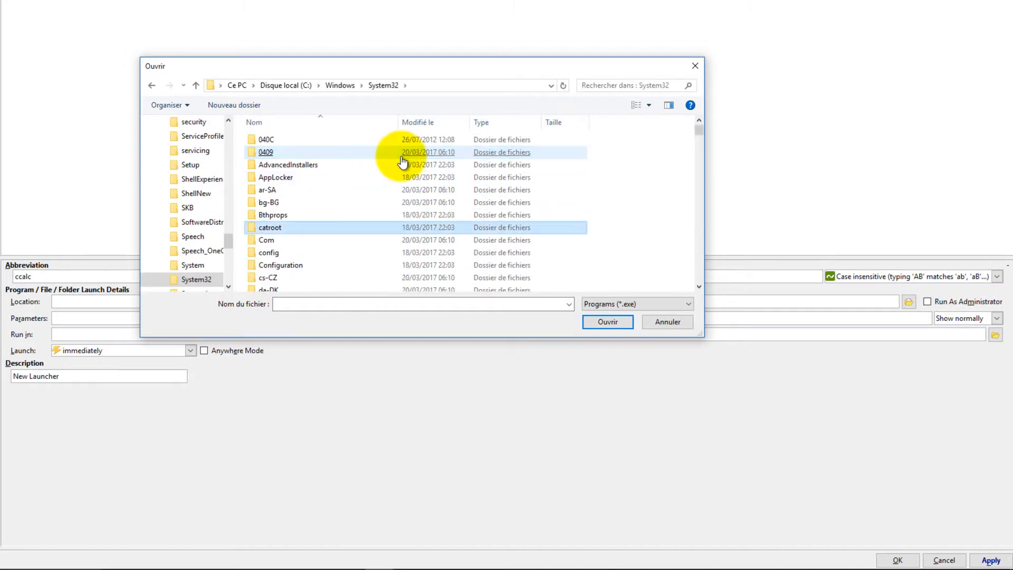
{"action": "key", "text": "a"}
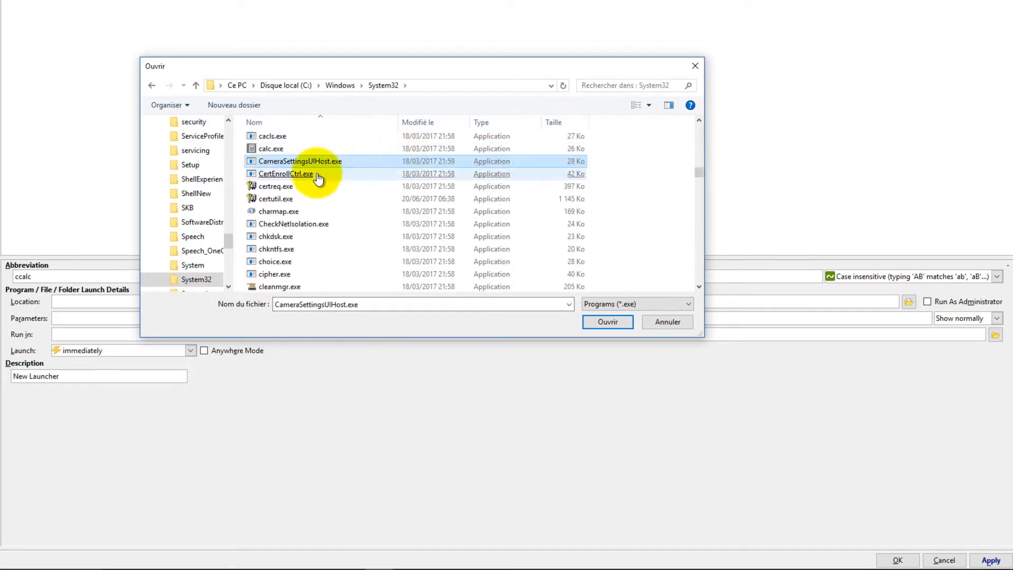
{"action": "double_click", "coordinate": [270, 150]}
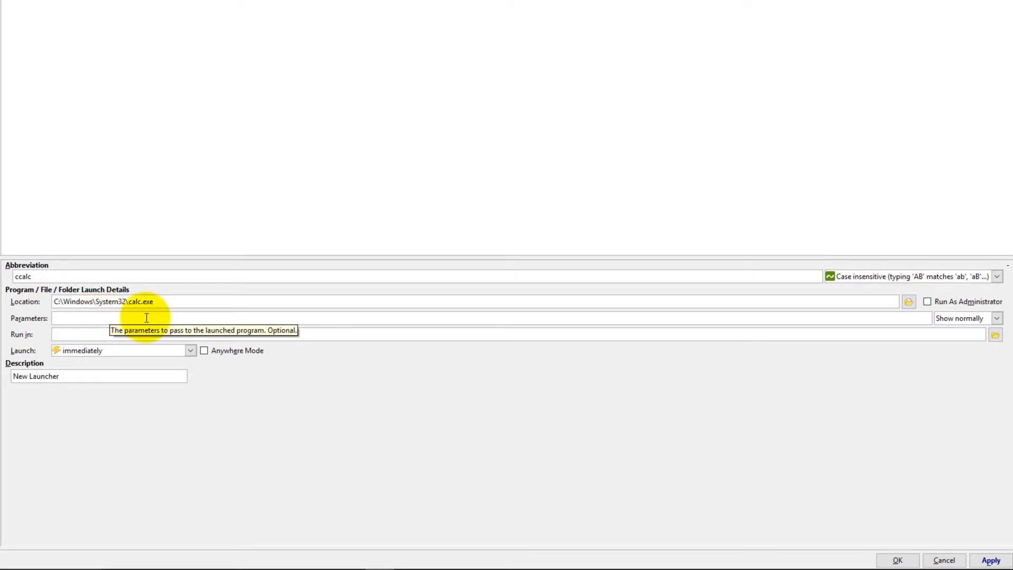
{"action": "left_click", "coordinate": [957, 318]}
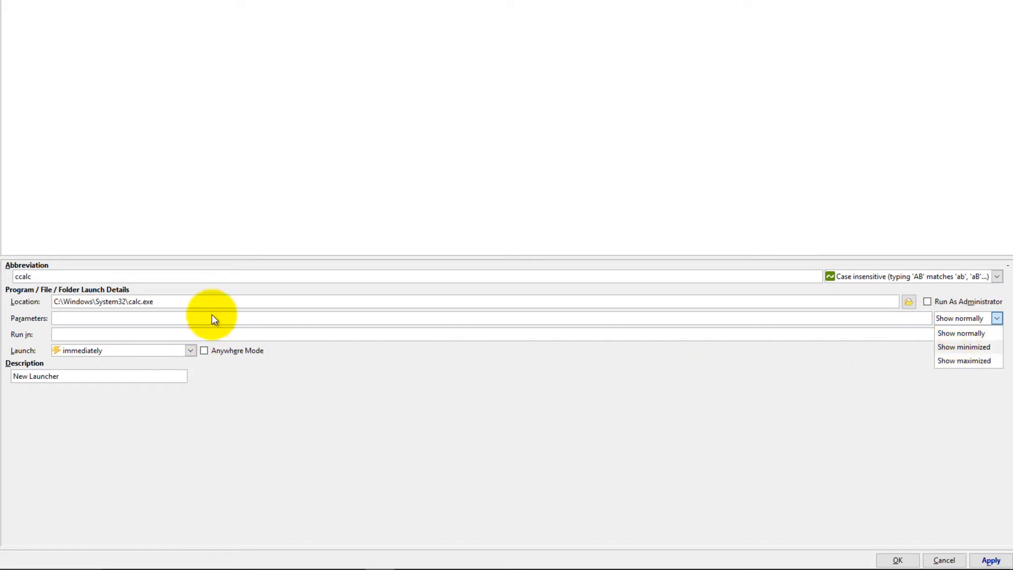
{"action": "left_click", "coordinate": [593, 379]}
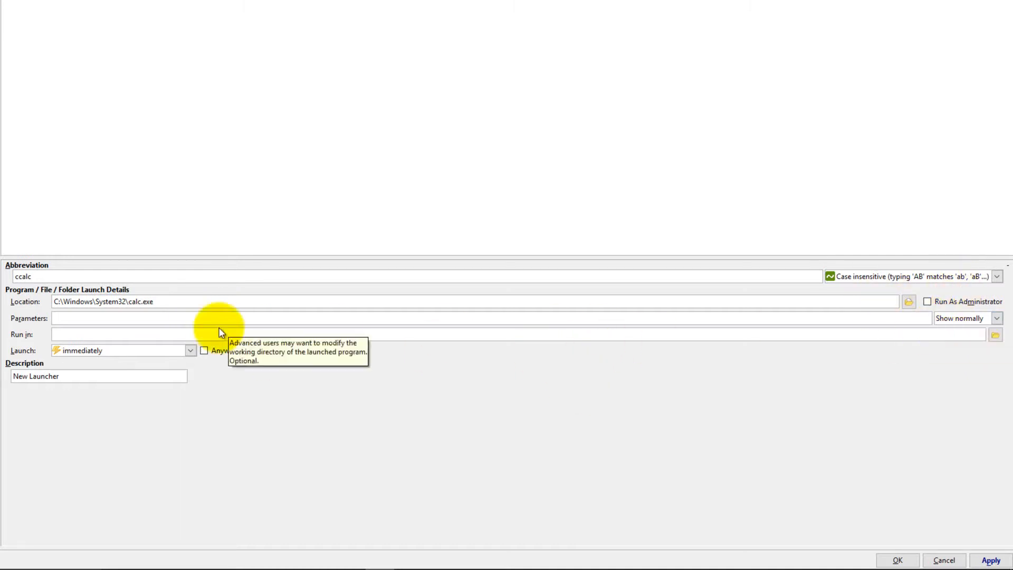
{"action": "left_click", "coordinate": [86, 349]}
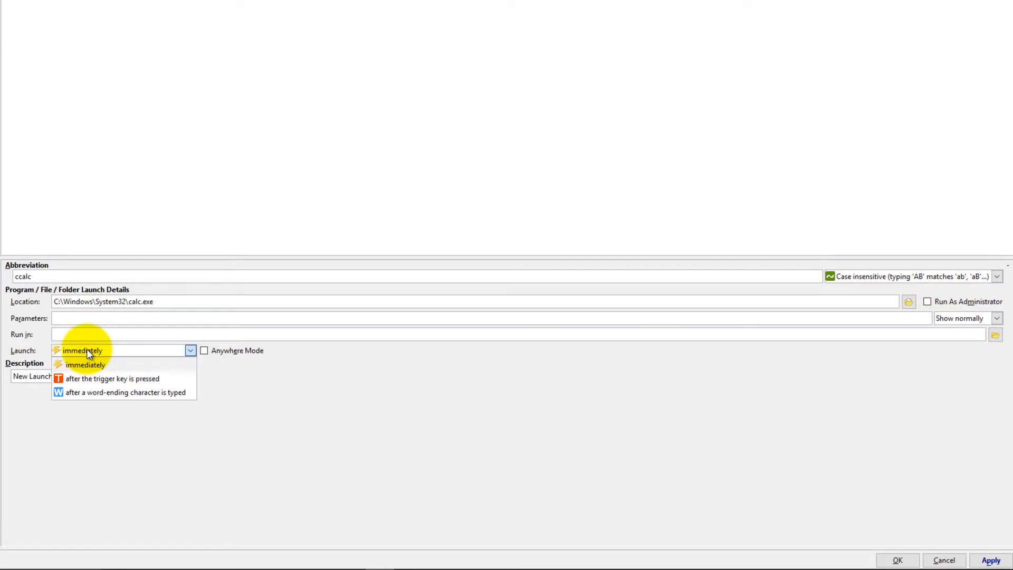
{"action": "left_click", "coordinate": [87, 349]}
{"action": "left_click_drag", "start_coordinate": [21, 280], "coordinate": [15, 278]}
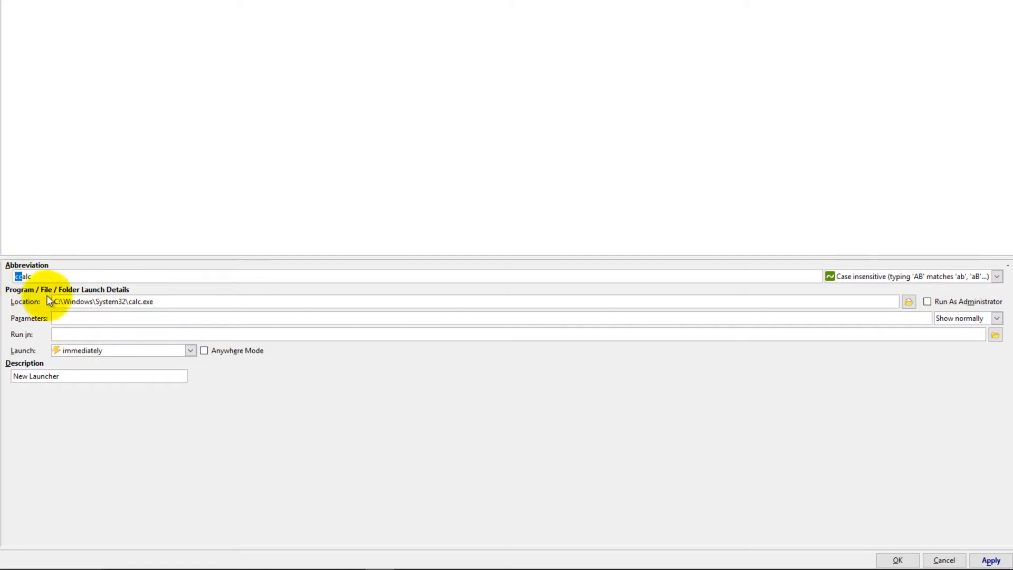
Replace the ccalc launcher's description with CALCUTRICE WINDOWS and apply the changes.
{"action": "left_click_drag", "start_coordinate": [74, 379], "coordinate": [12, 378]}
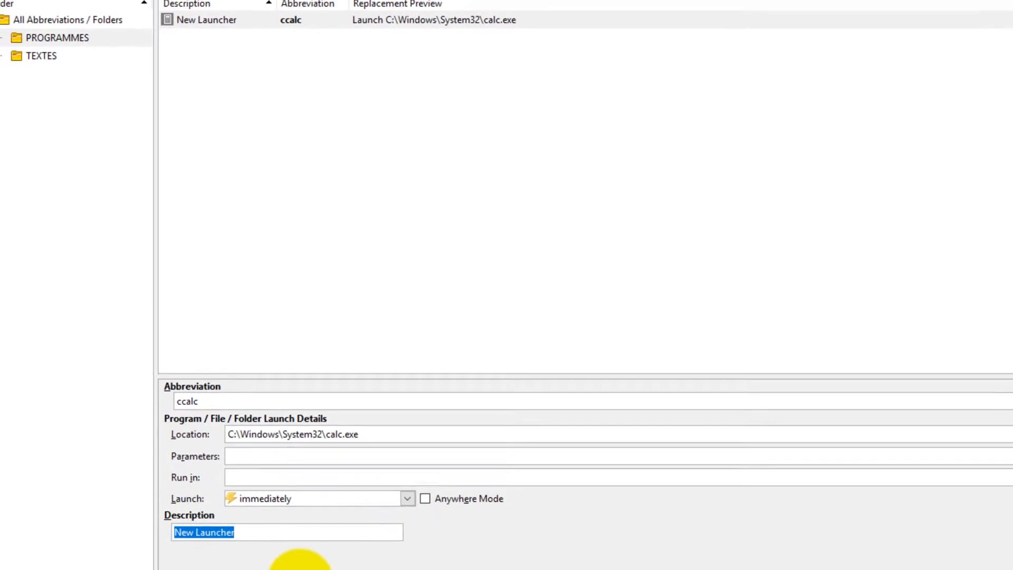
{"action": "type", "text": "CACL"}
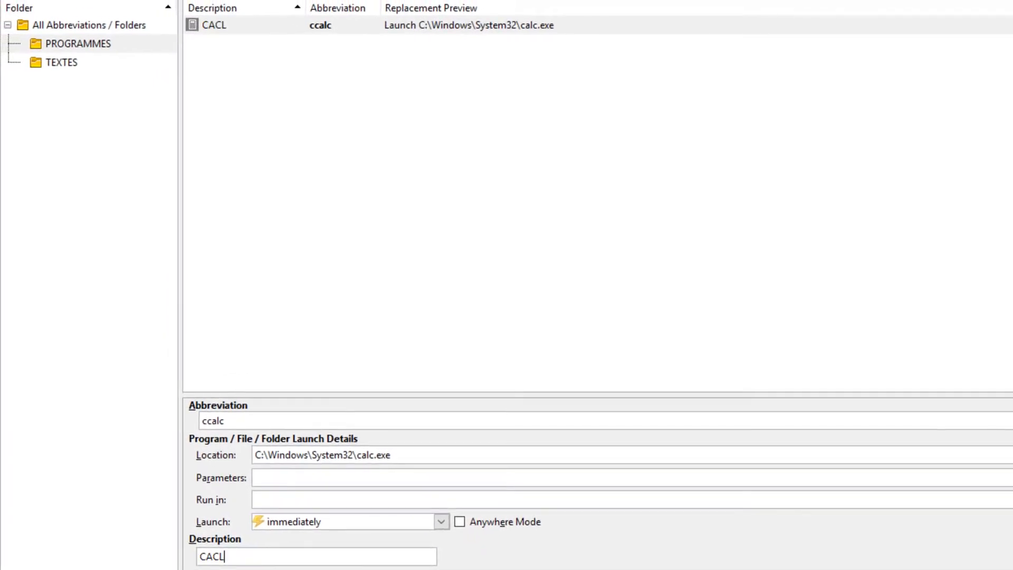
{"action": "key", "text": "BackSpace"}
{"action": "key", "text": "BackSpace"}
{"action": "type", "text": "LCUTRICE WINDOWS"}
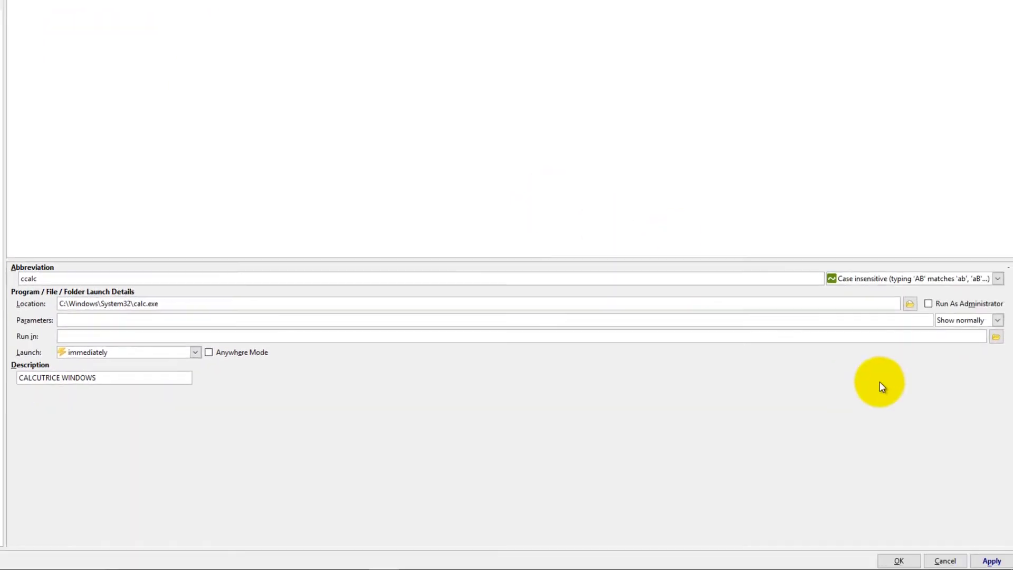
{"action": "left_click", "coordinate": [989, 559]}
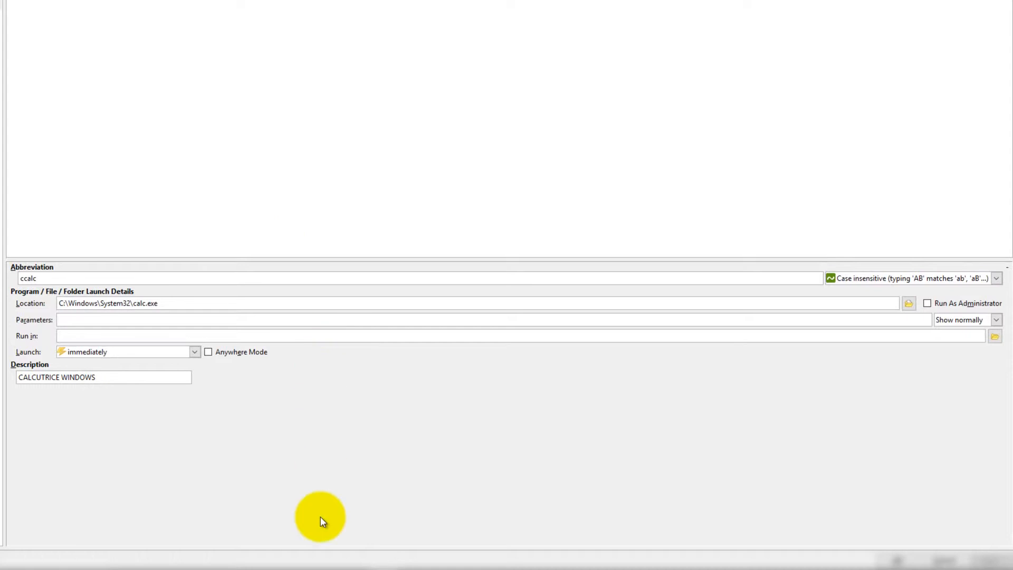
Open Microsoft Word with a blank document for testing the launcher.
{"action": "mouse_move", "coordinate": [316, 567]}
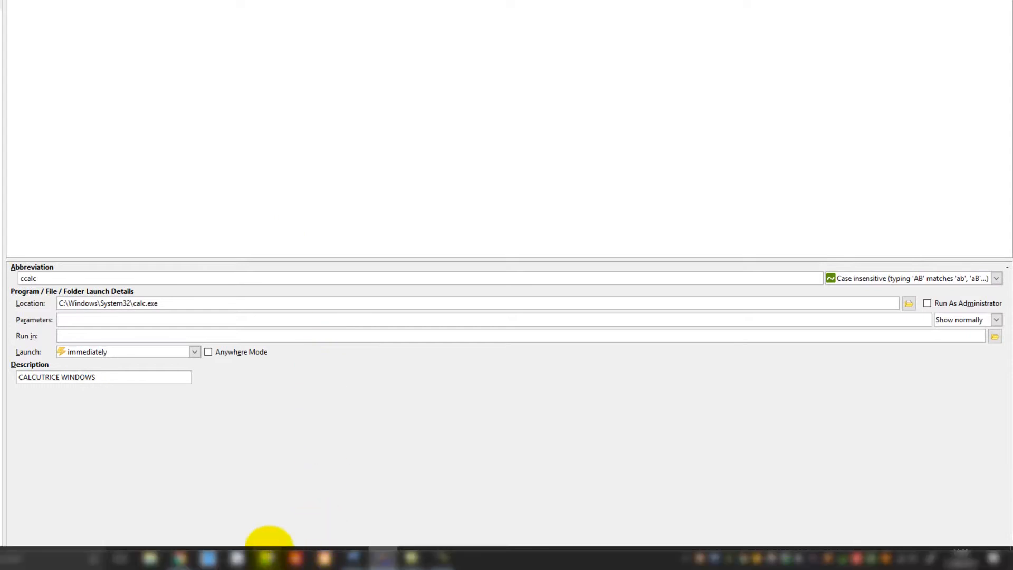
{"action": "left_click", "coordinate": [2, 556]}
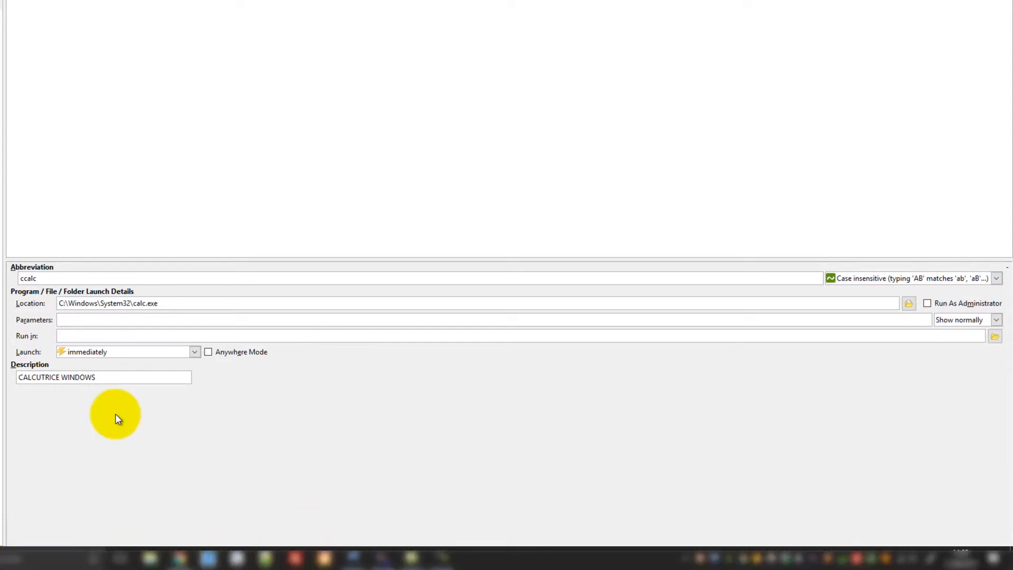
{"action": "type", "text": "word"}
{"action": "key", "text": "Return"}
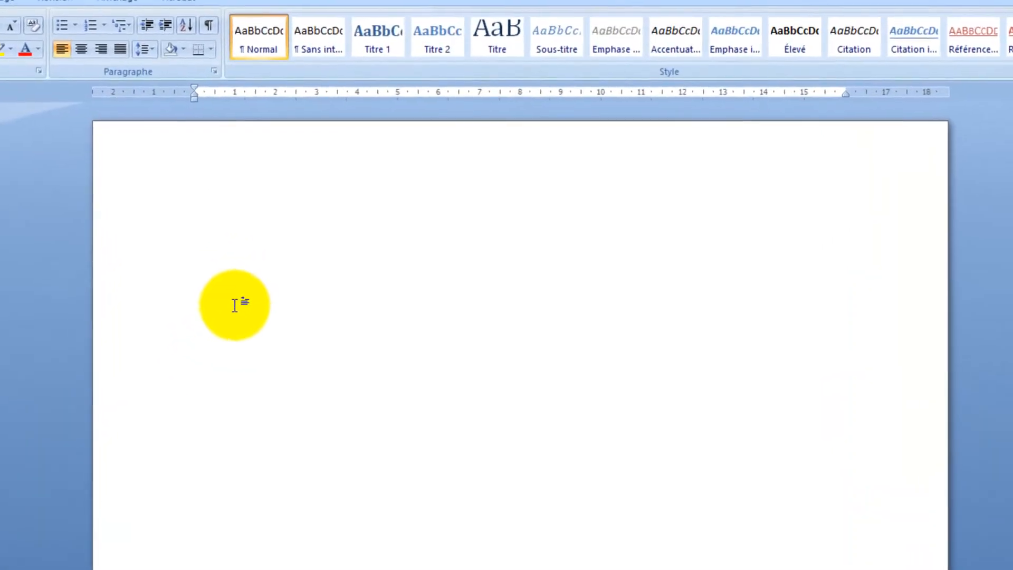
Write the sentence "Voilà, il semblerait que la facture s'élève à :" in the blank Word document.
{"action": "type", "text": "Voilà, il semblerait que la factur esé"}
{"action": "key", "text": "BackSpace"}
{"action": "key", "text": "BackSpace"}
{"action": "key", "text": "BackSpace"}
{"action": "key", "text": "BackSpace"}
{"action": "type", "text": "e s"}
{"action": "type", "text": "'éle"}
{"action": "key", "text": "BackSpace"}
{"action": "type", "text": "ève à :"}
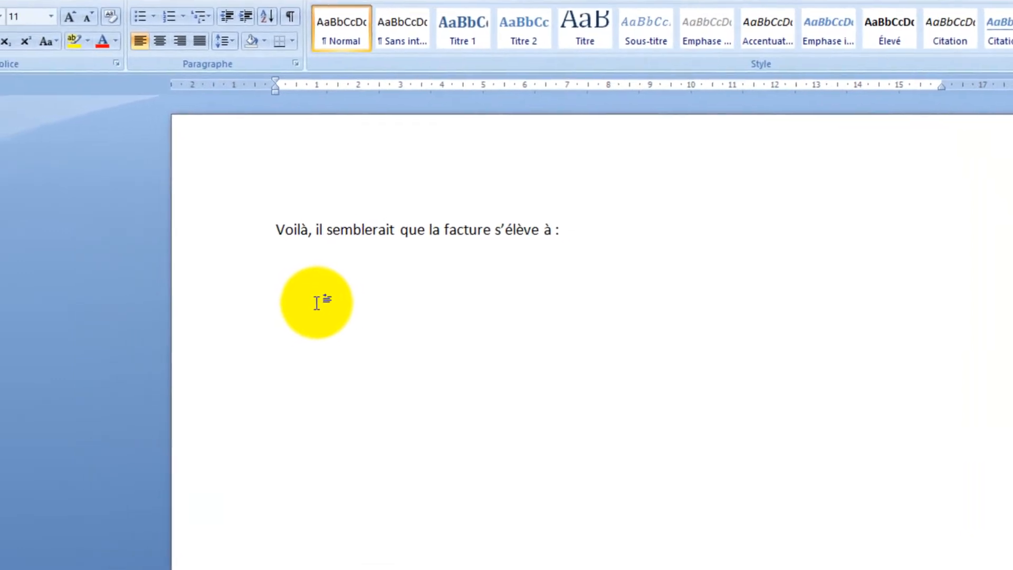
Enter the abbreviation ccalc after the sentence to launch the Windows calculator.
{"action": "type", "text": " ccal"}
{"action": "type", "text": "c"}
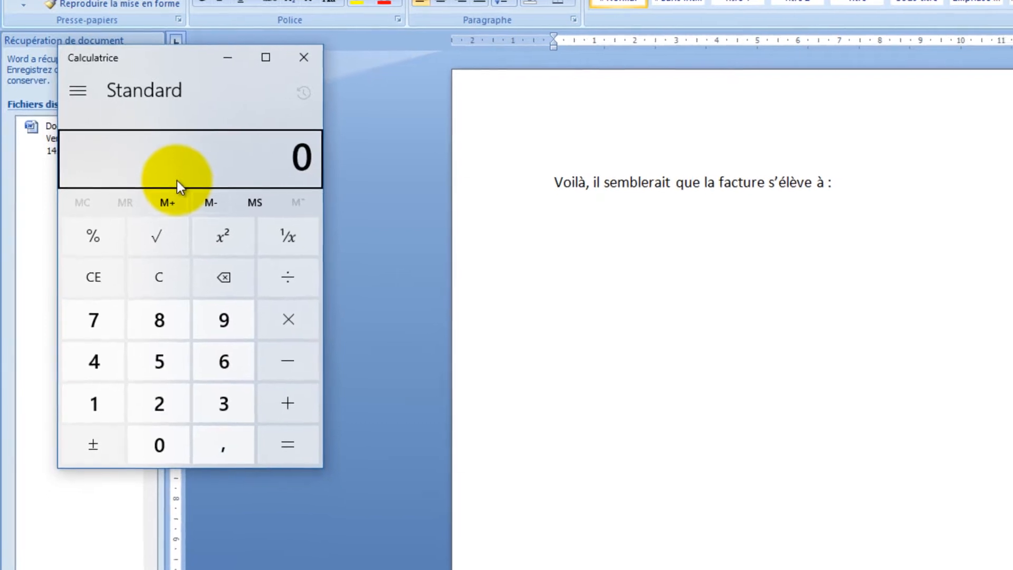
Move the calculator window onto the Word page, away from the document recovery pane.
{"action": "left_click_drag", "start_coordinate": [135, 83], "coordinate": [878, 92]}
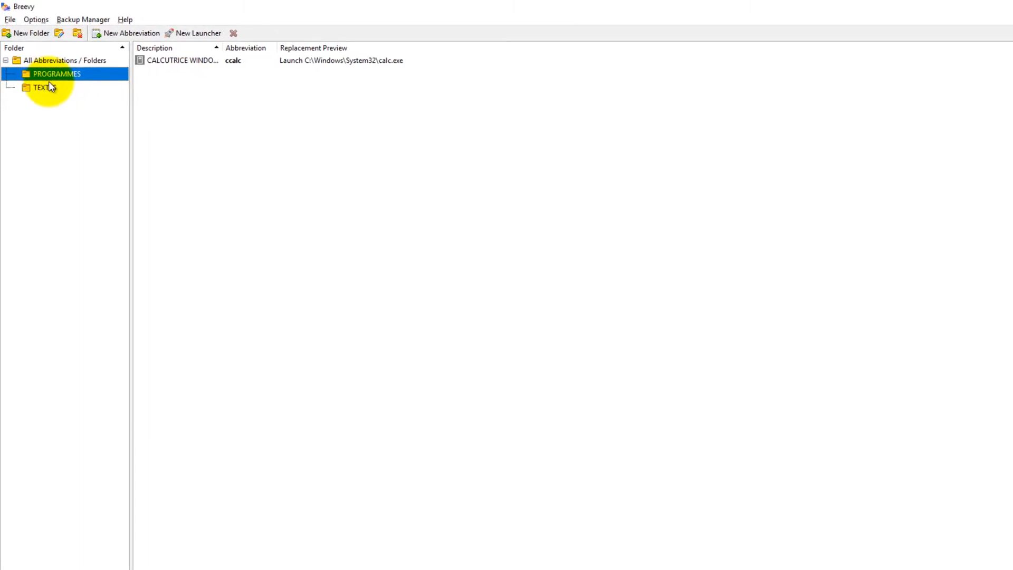
Review the text abbreviations in Breevy's TEXTES folder and return to the PROGRAMMES folder.
{"action": "left_click", "coordinate": [47, 86]}
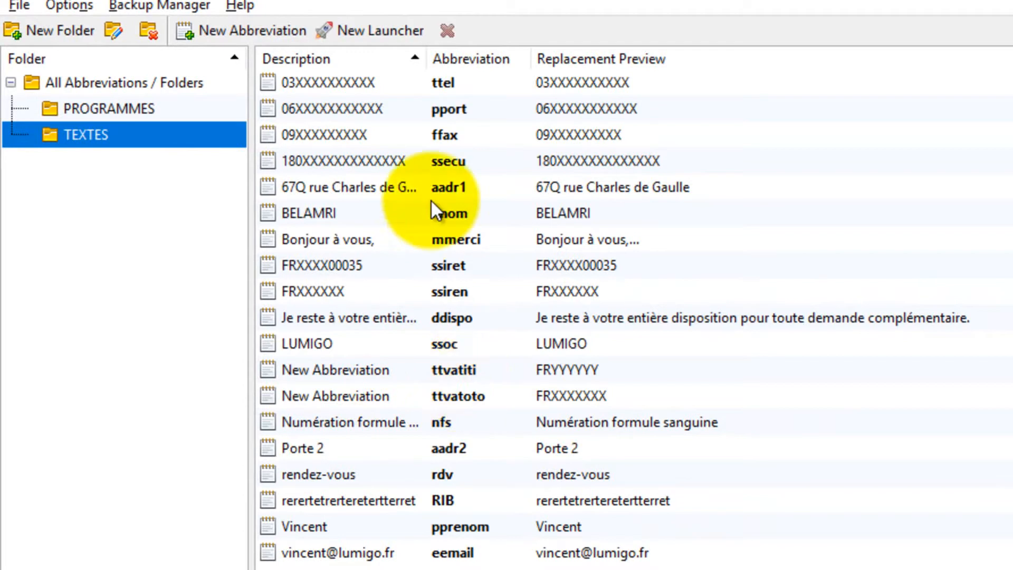
{"action": "left_click", "coordinate": [118, 104]}
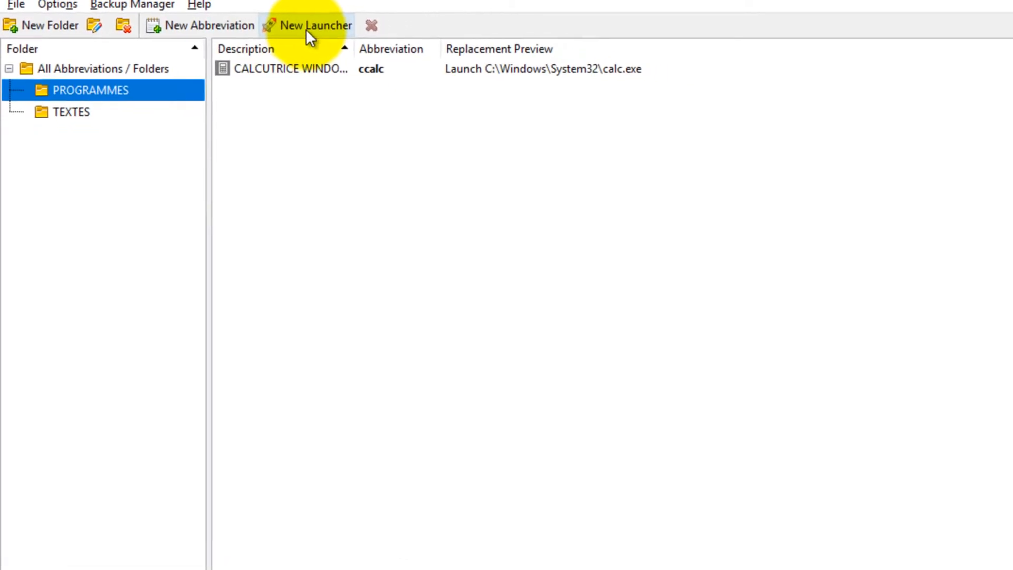
Add a new program, file or folder launcher to the PROGRAMMES folder.
{"action": "left_click", "coordinate": [316, 26]}
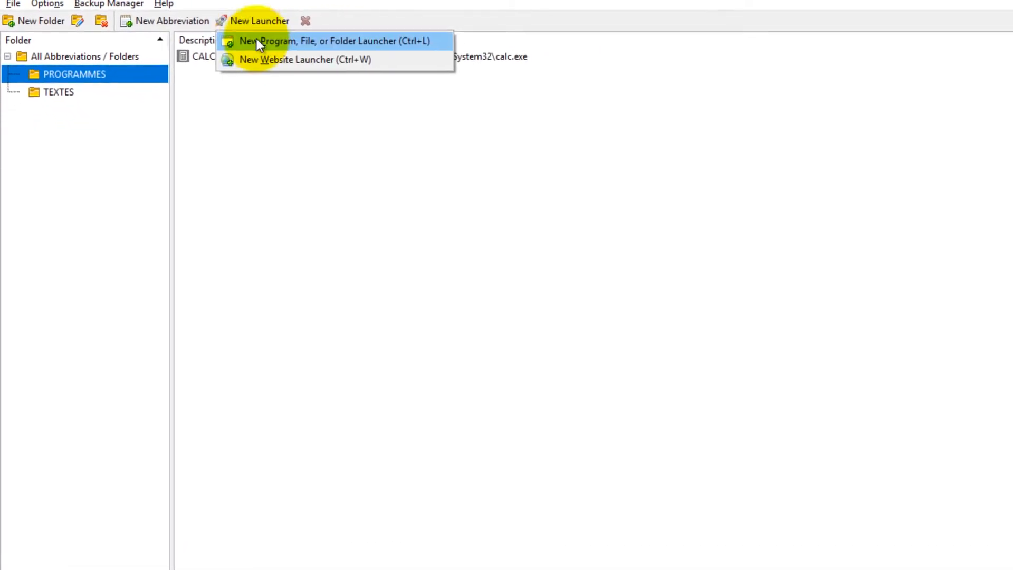
{"action": "left_click", "coordinate": [270, 41]}
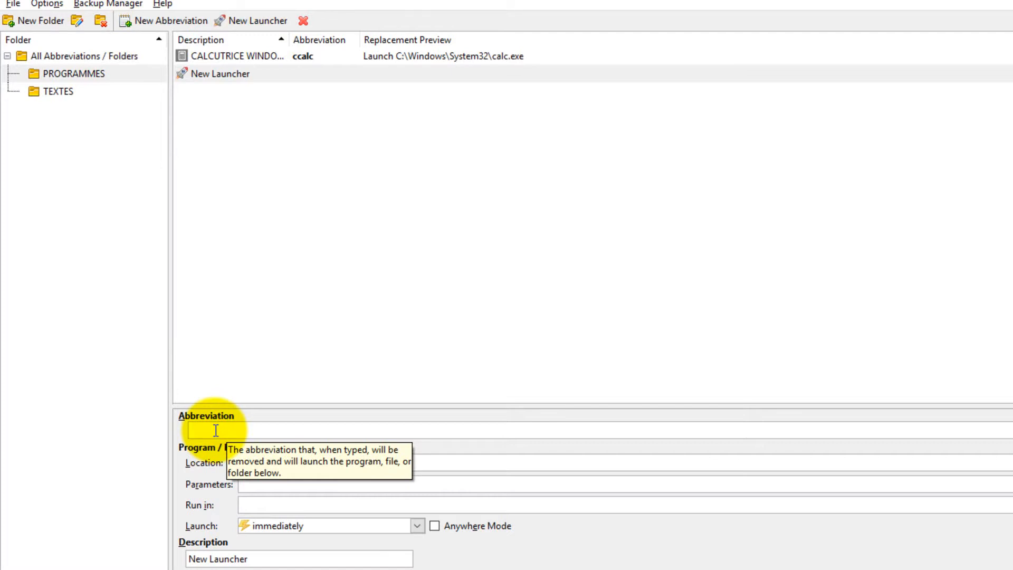
Try the already used abbreviation ccalc for the new launcher and clear it again.
{"action": "type", "text": "ccalc"}
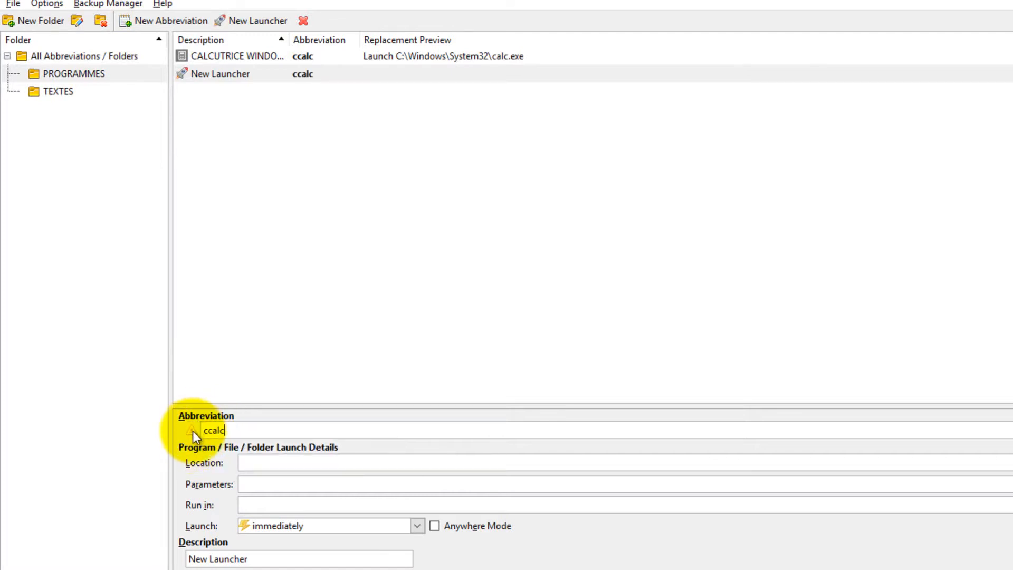
{"action": "mouse_move", "coordinate": [192, 432]}
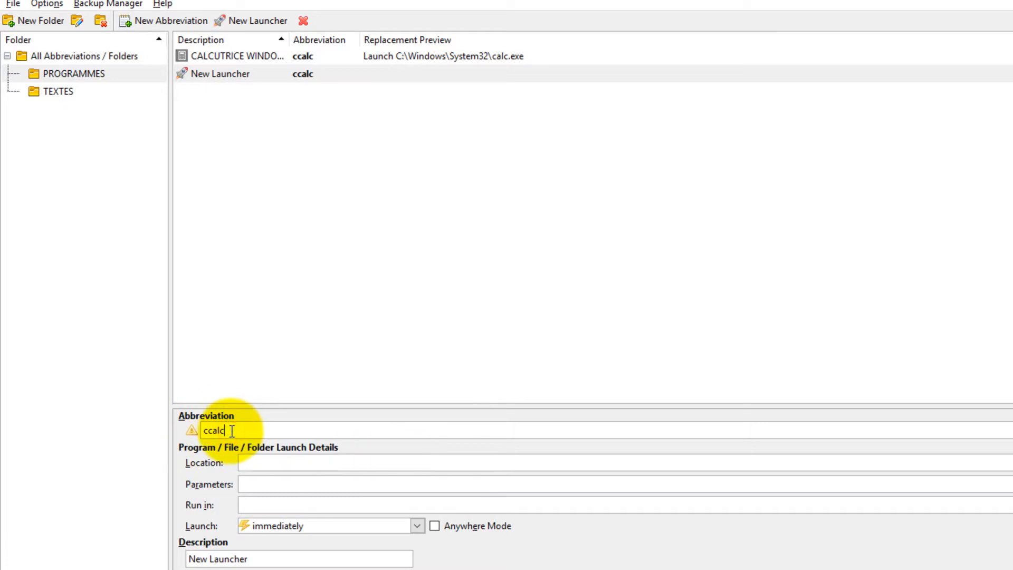
{"action": "key", "text": "BackSpace"}
{"action": "key", "text": "BackSpace"}
{"action": "key", "text": "BackSpace"}
{"action": "key", "text": "BackSpace"}
{"action": "key", "text": "BackSpace"}
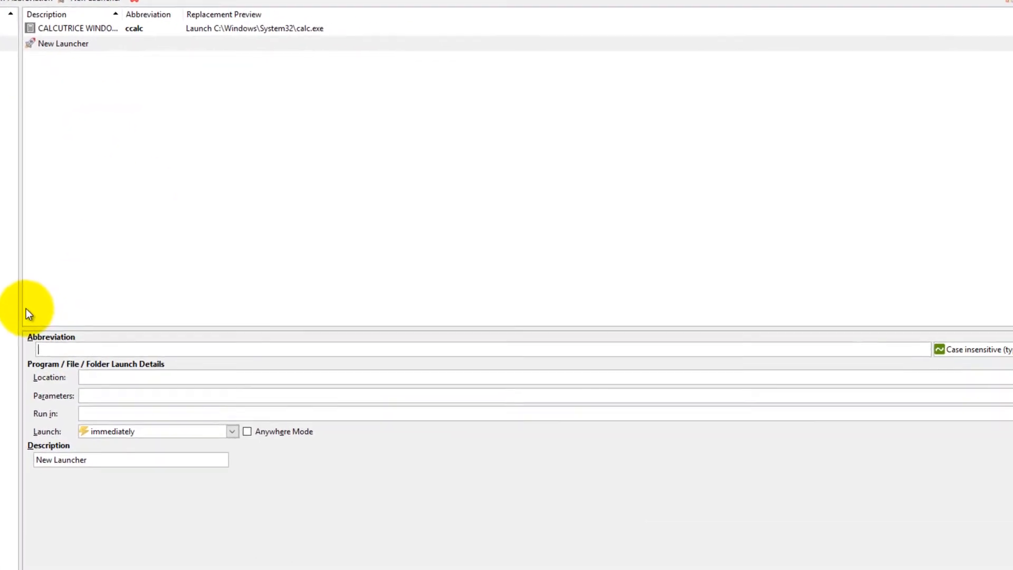
Set the new launcher's abbreviation to wword and start browsing for the program it launches.
{"action": "type", "text": "w"}
{"action": "type", "text": "ord"}
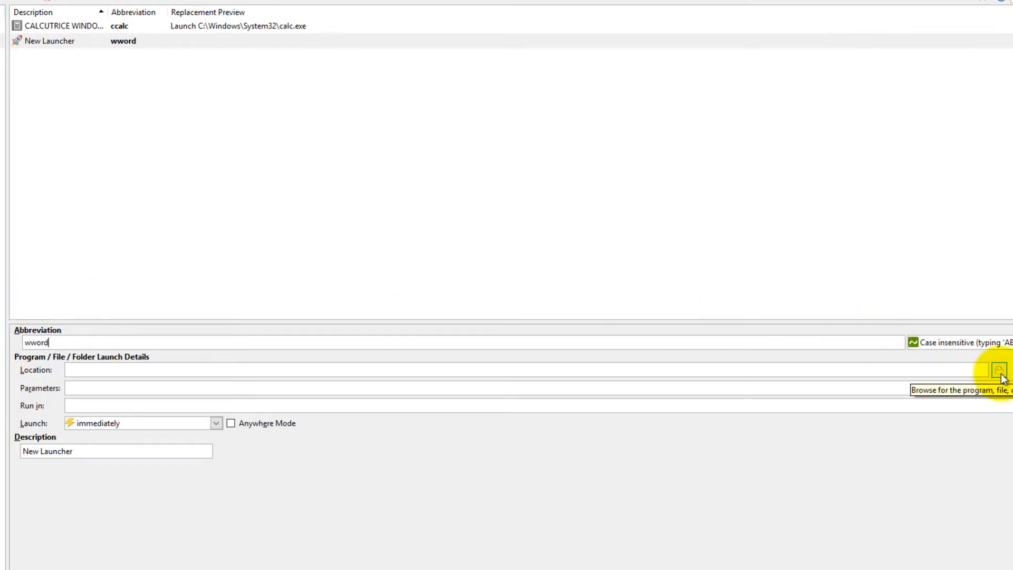
{"action": "left_click", "coordinate": [998, 370]}
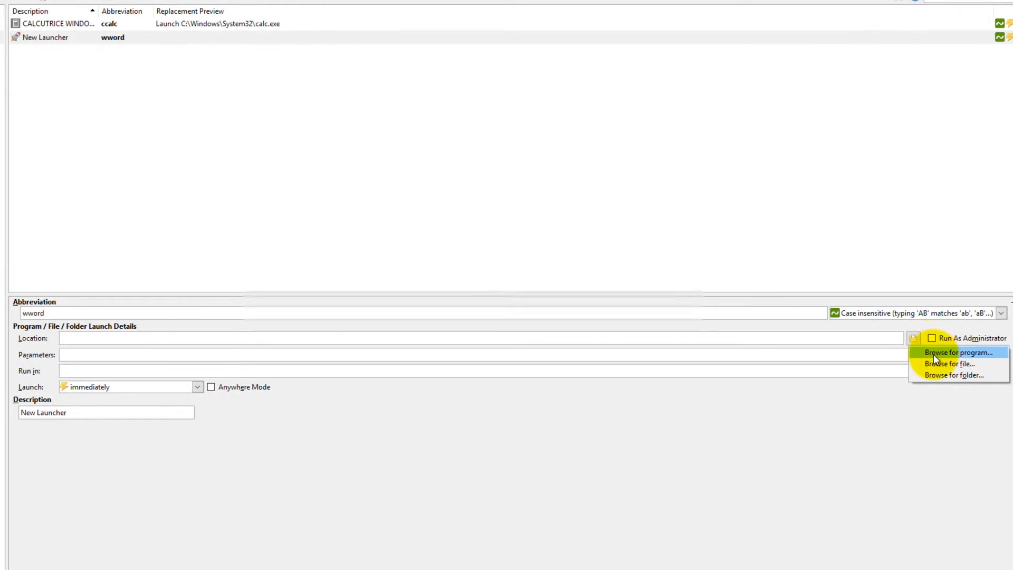
{"action": "left_click", "coordinate": [933, 354]}
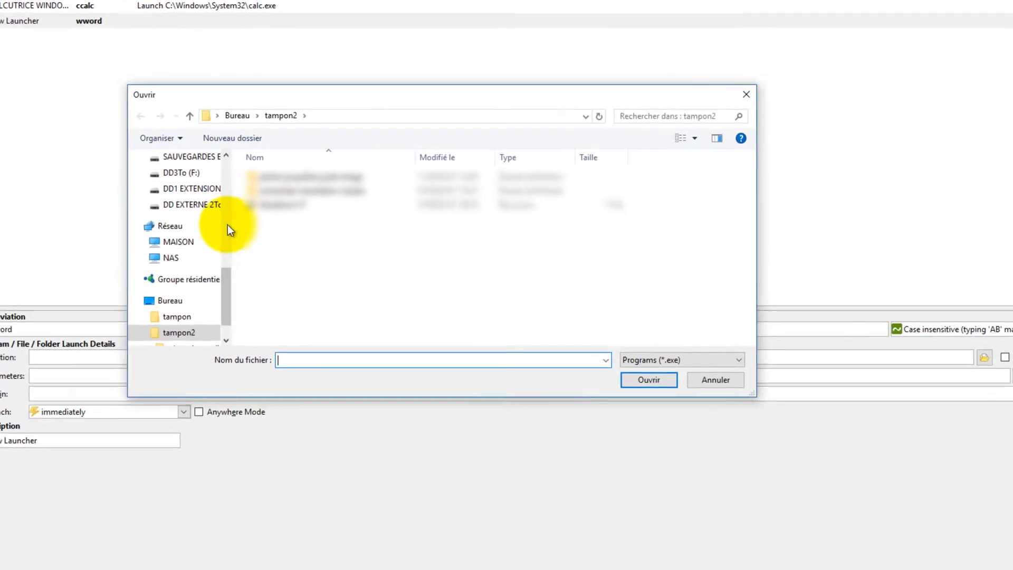
Browse to the Program Files (x86) folder on the local disk C: in the file dialog.
{"action": "left_click", "coordinate": [232, 226]}
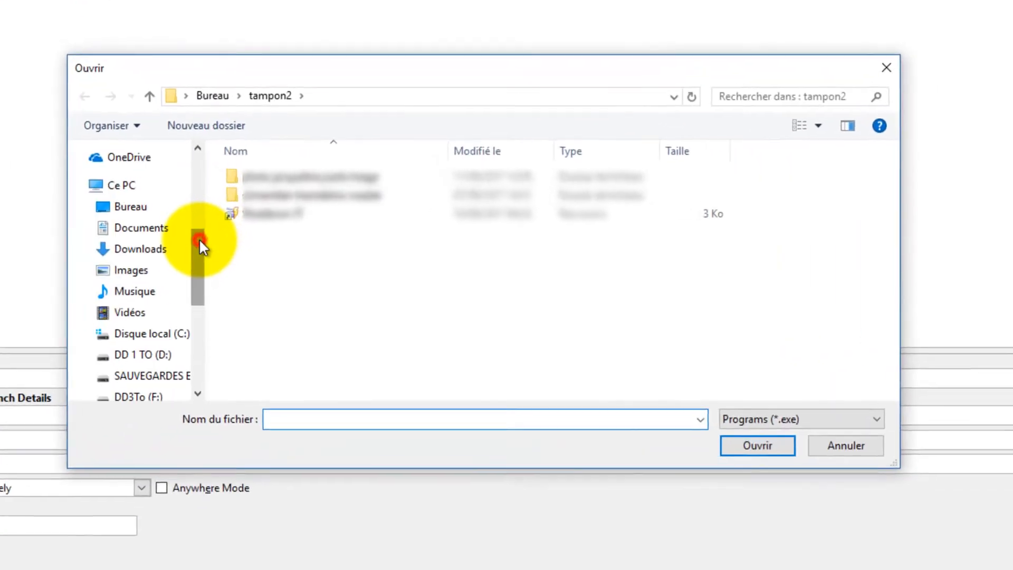
{"action": "left_click_drag", "start_coordinate": [198, 238], "coordinate": [198, 130]}
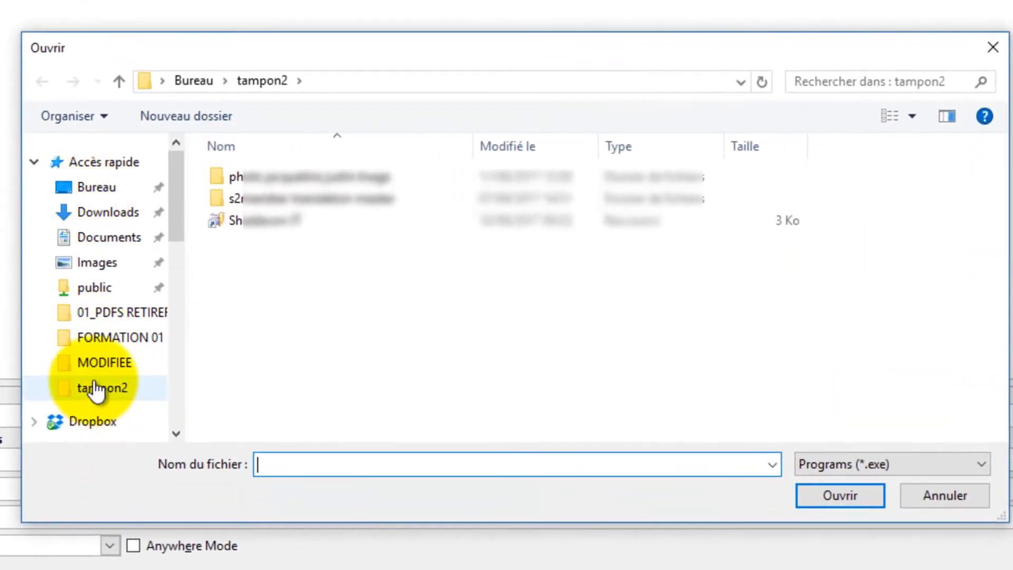
{"action": "scroll", "coordinate": [95, 393], "scroll_direction": "down", "scroll_amount": 5}
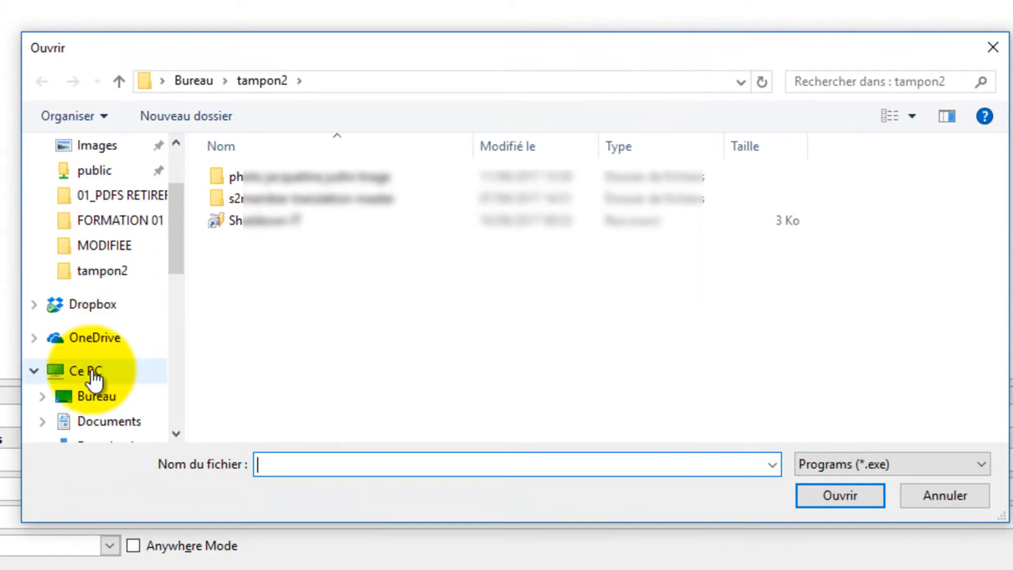
{"action": "left_click", "coordinate": [100, 332]}
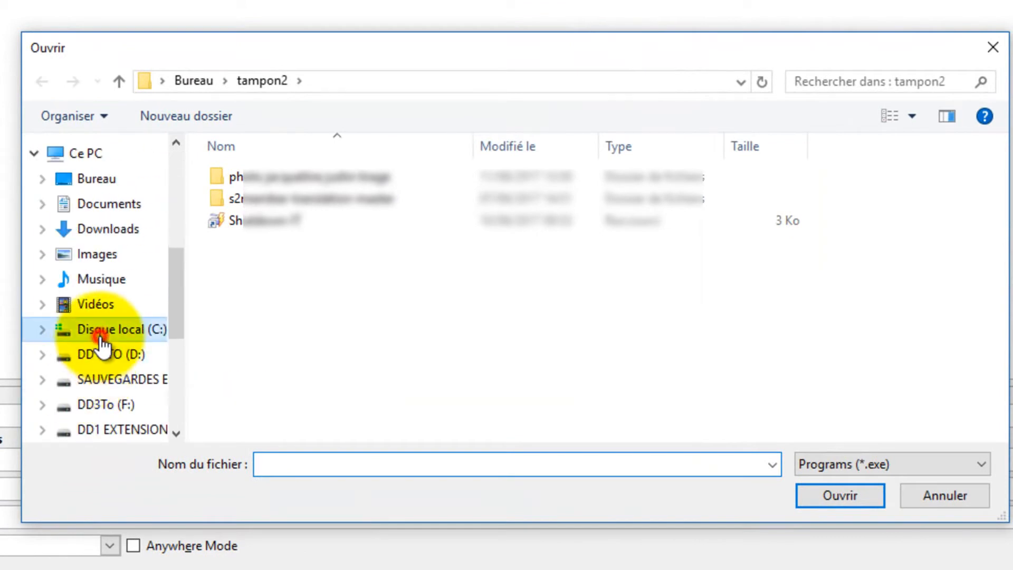
{"action": "left_click", "coordinate": [405, 287]}
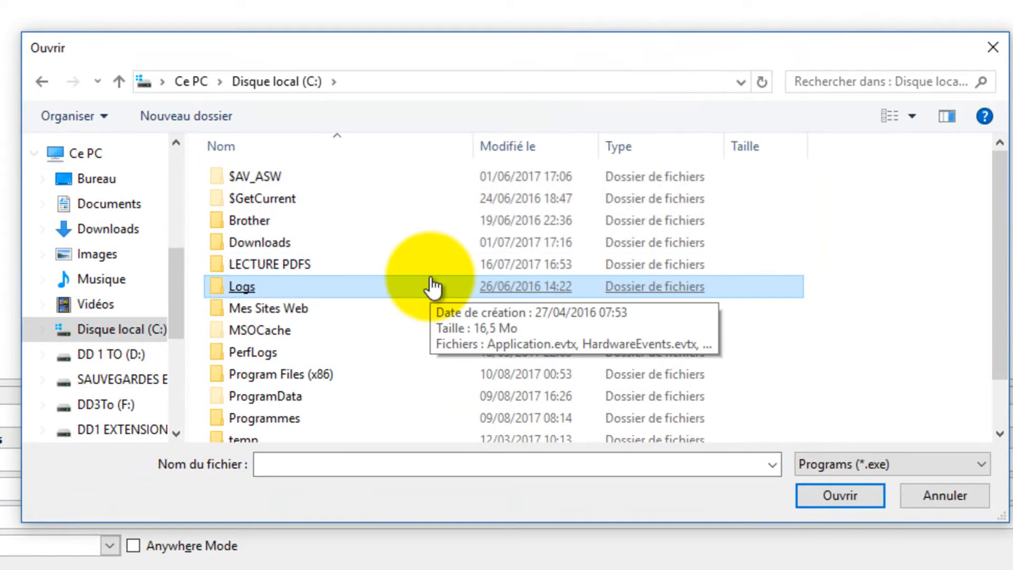
{"action": "left_click", "coordinate": [295, 382]}
{"action": "double_click", "coordinate": [295, 381]}
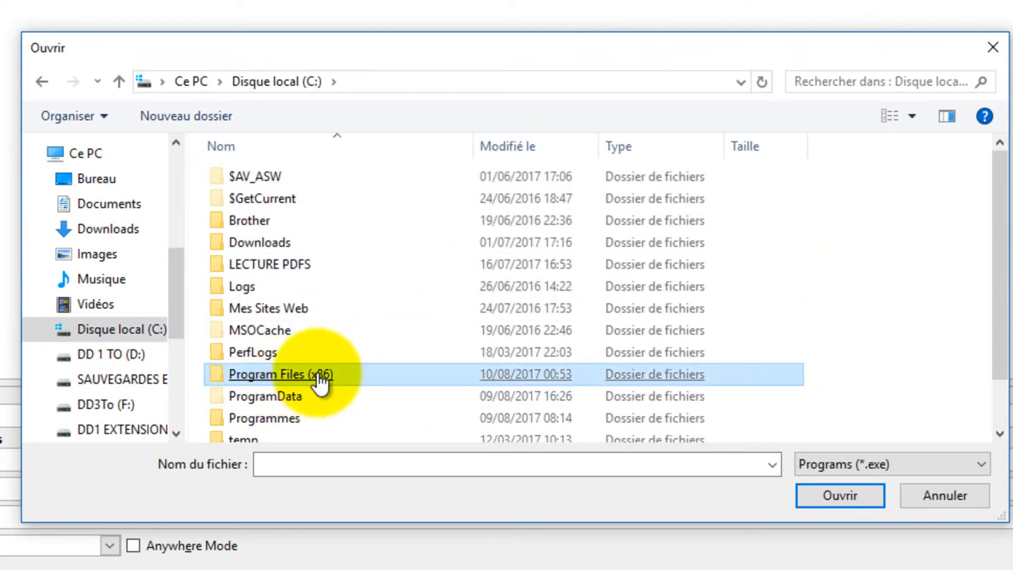
Open the Office12 folder inside the Microsoft Office program folder.
{"action": "scroll", "coordinate": [350, 308], "scroll_direction": "down", "scroll_amount": 9}
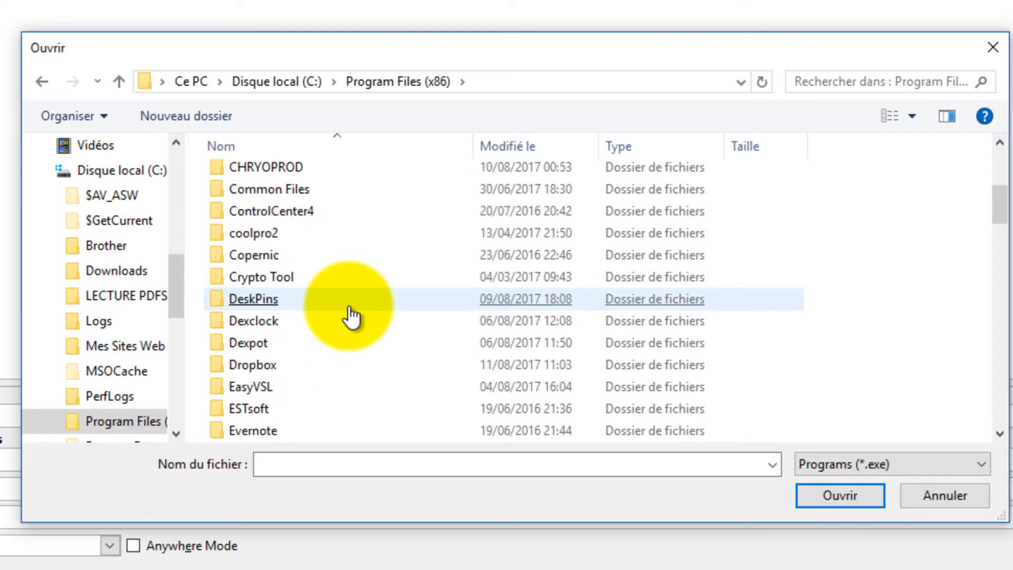
{"action": "left_click", "coordinate": [350, 309]}
{"action": "scroll", "coordinate": [293, 364], "scroll_direction": "down", "scroll_amount": 2}
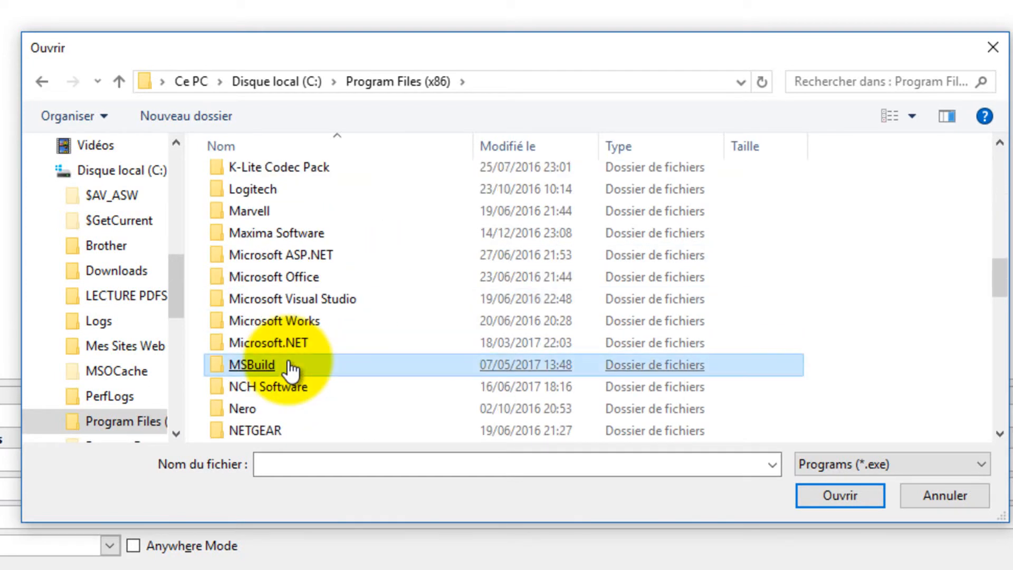
{"action": "left_click", "coordinate": [287, 278]}
{"action": "double_click", "coordinate": [286, 278]}
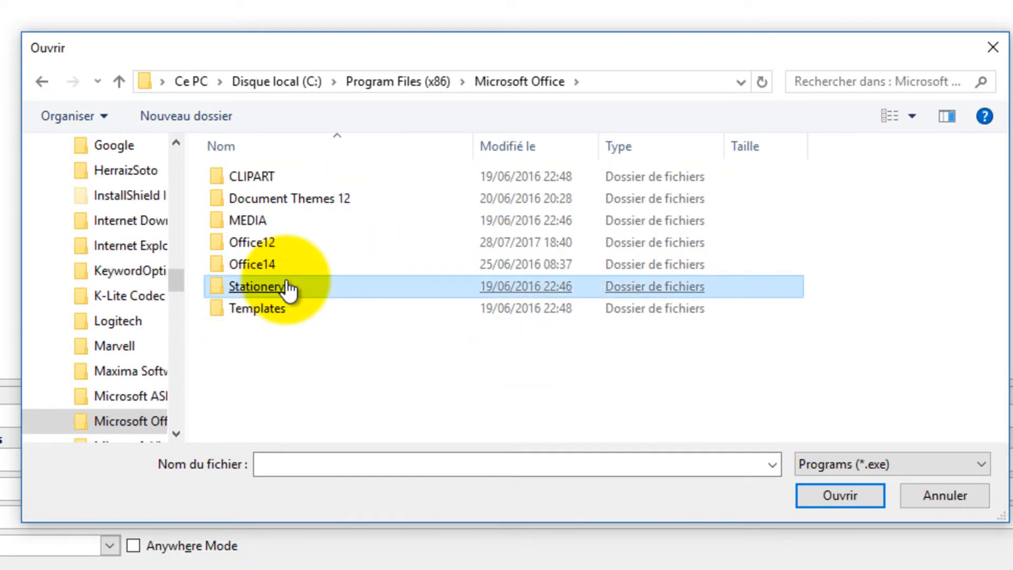
{"action": "left_click", "coordinate": [246, 245]}
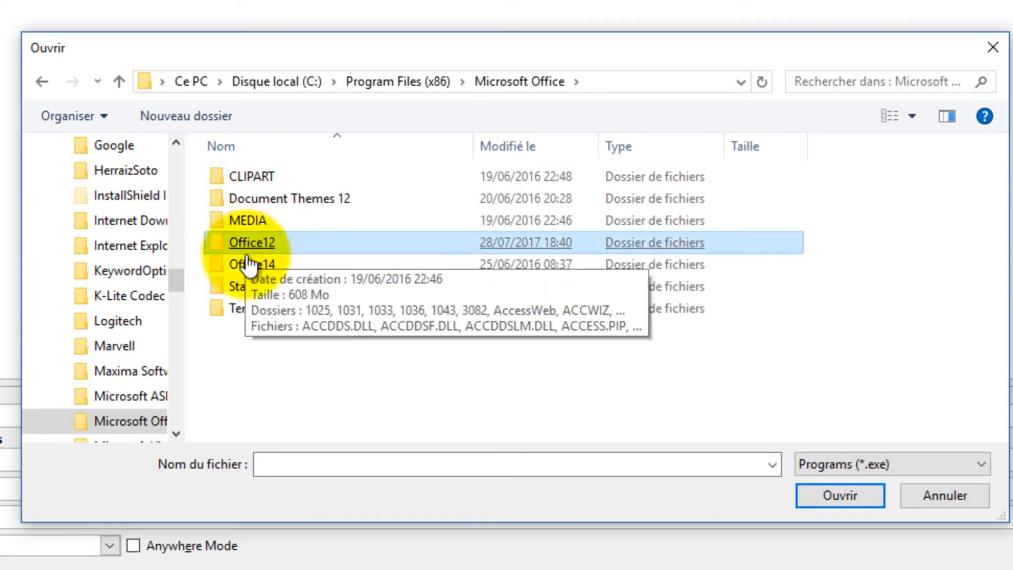
{"action": "left_click", "coordinate": [249, 275]}
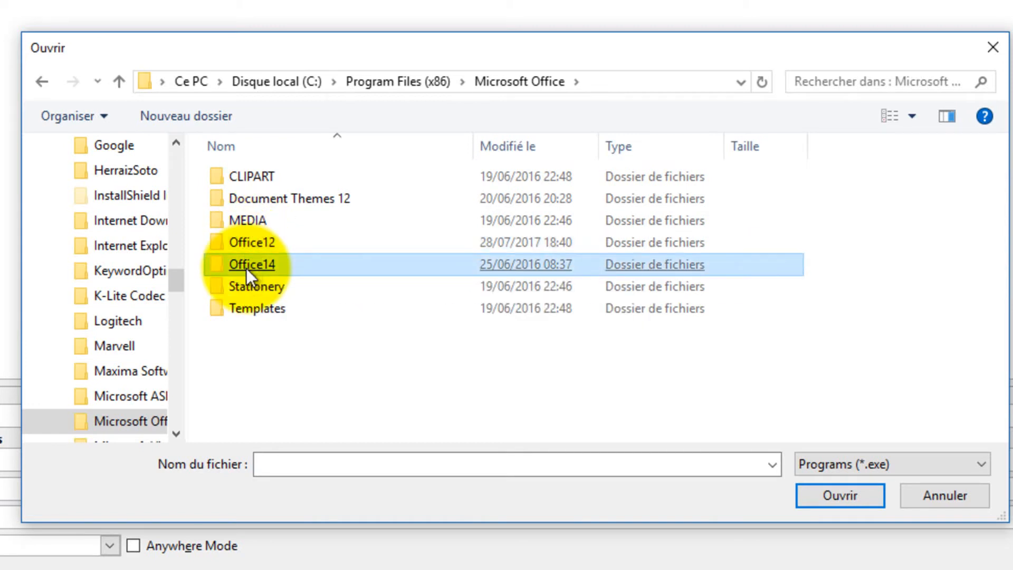
{"action": "double_click", "coordinate": [285, 244]}
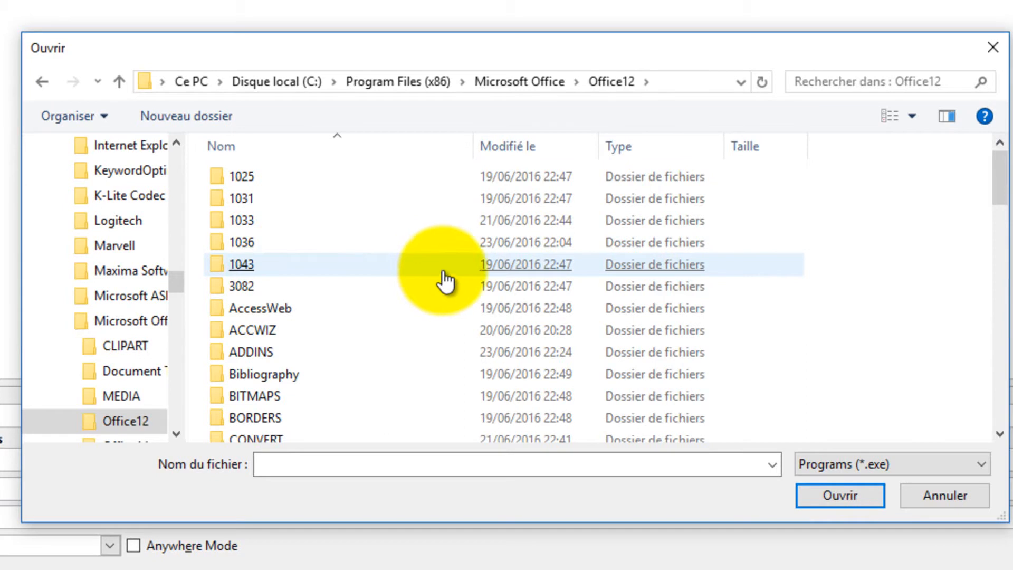
Choose WINWORD.EXE from the Office12 folder as the wword launcher's program location.
{"action": "scroll", "coordinate": [422, 287], "scroll_direction": "down", "scroll_amount": 11}
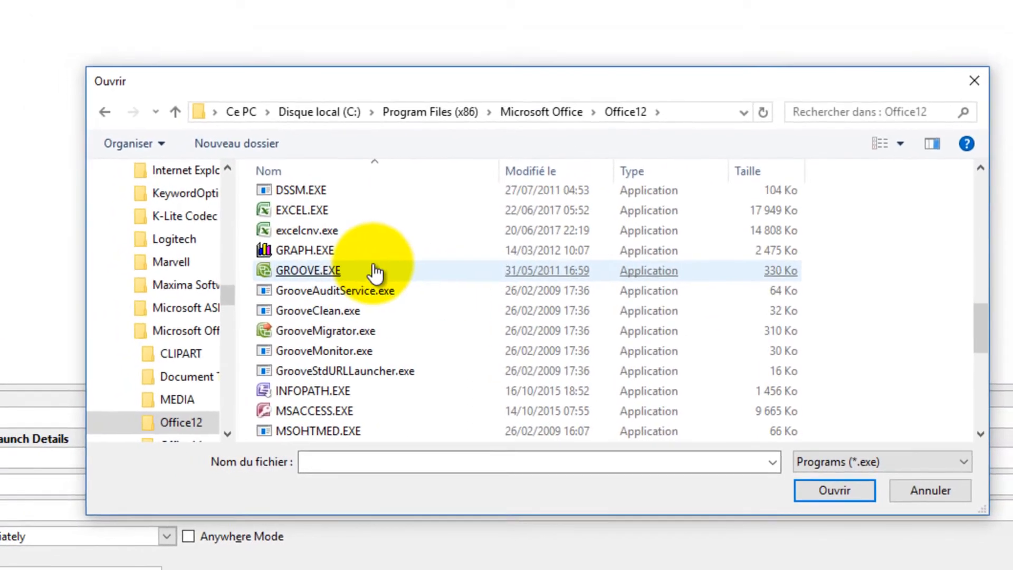
{"action": "left_click", "coordinate": [285, 242]}
{"action": "scroll", "coordinate": [295, 274], "scroll_direction": "down", "scroll_amount": 4}
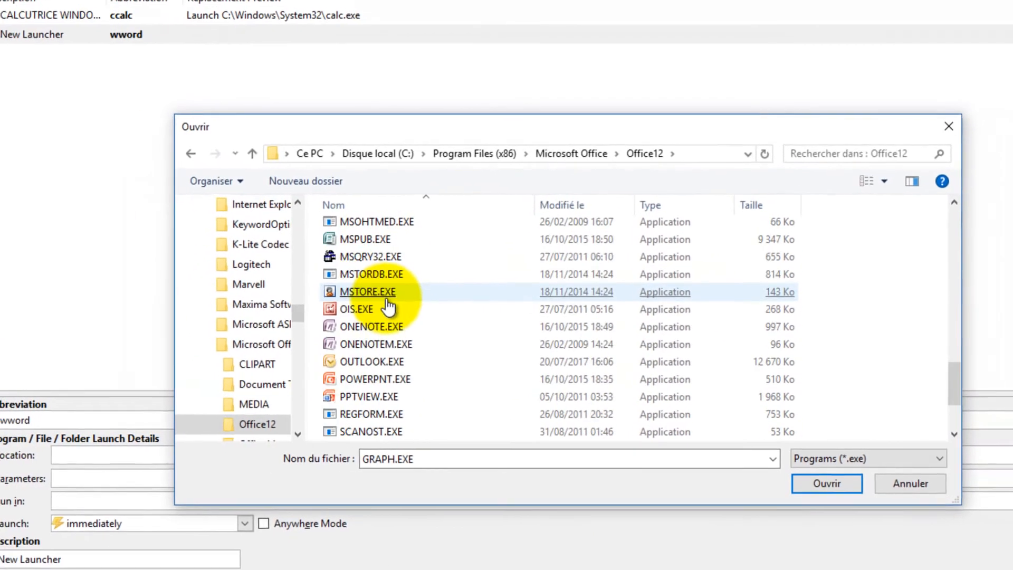
{"action": "scroll", "coordinate": [388, 306], "scroll_direction": "down", "scroll_amount": 2}
{"action": "left_click", "coordinate": [388, 298]}
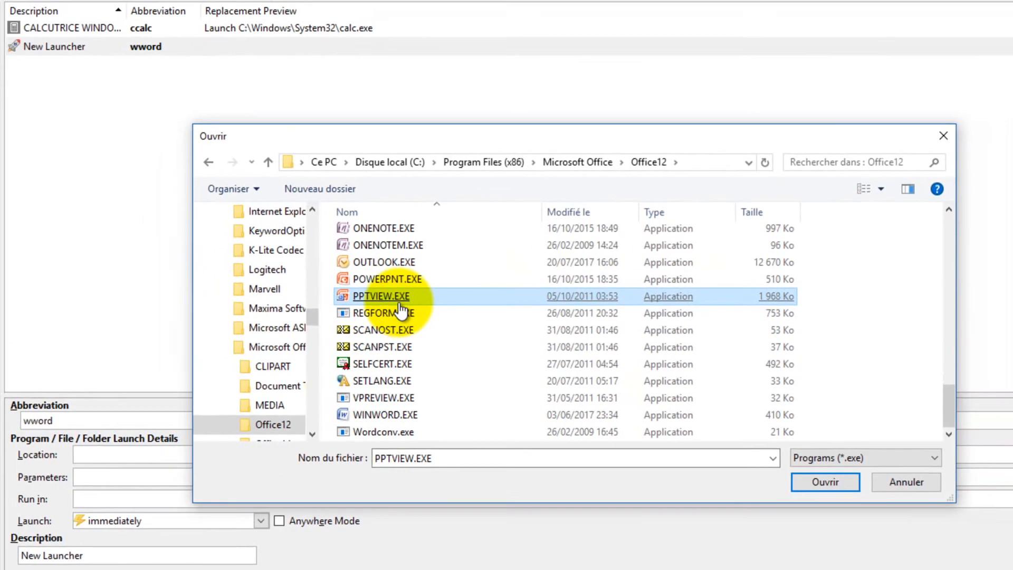
{"action": "left_click", "coordinate": [360, 415]}
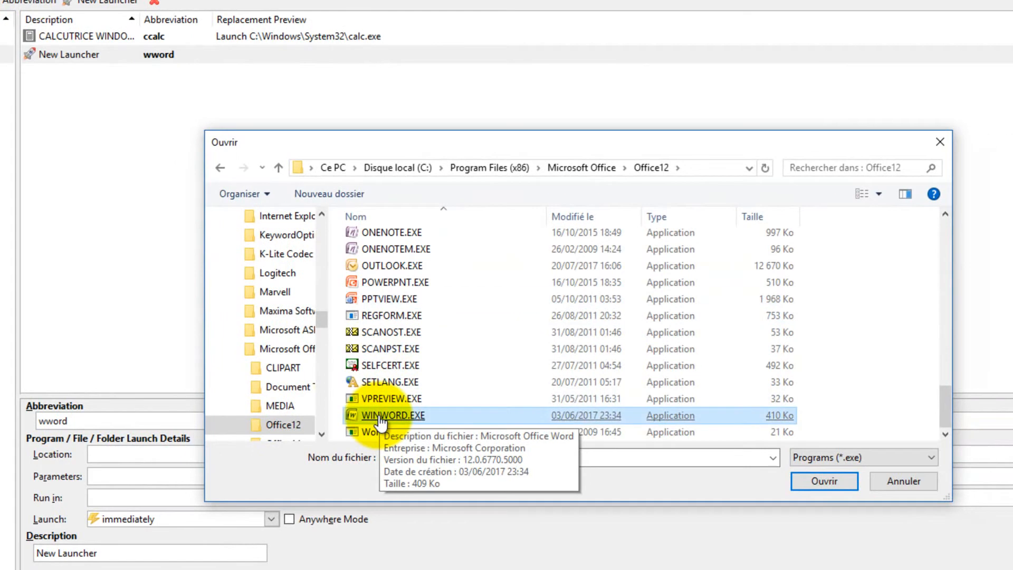
{"action": "left_click", "coordinate": [380, 417]}
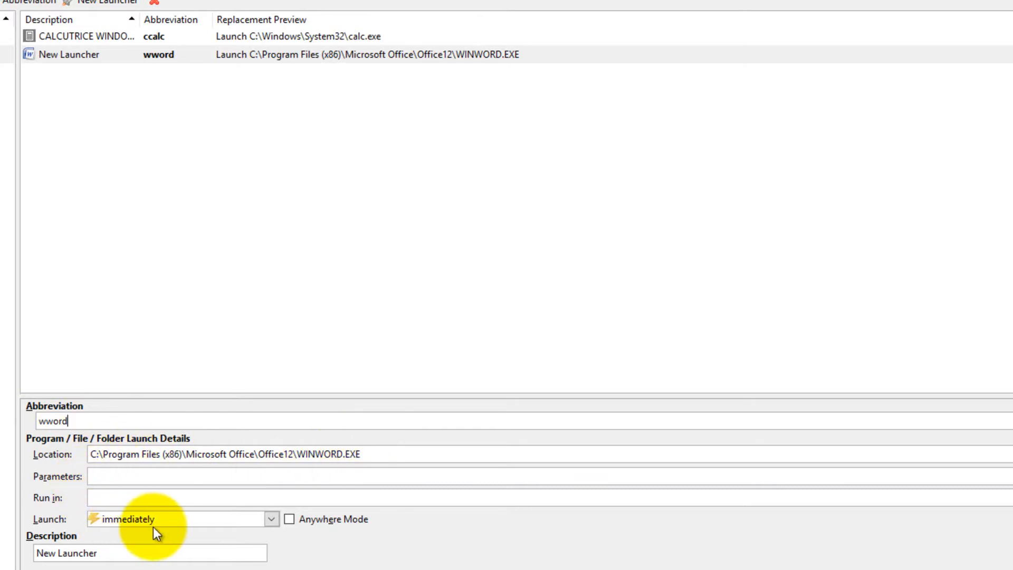
Replace the wword launcher's description with MS WORD and apply the changes.
{"action": "triple_click", "coordinate": [114, 559]}
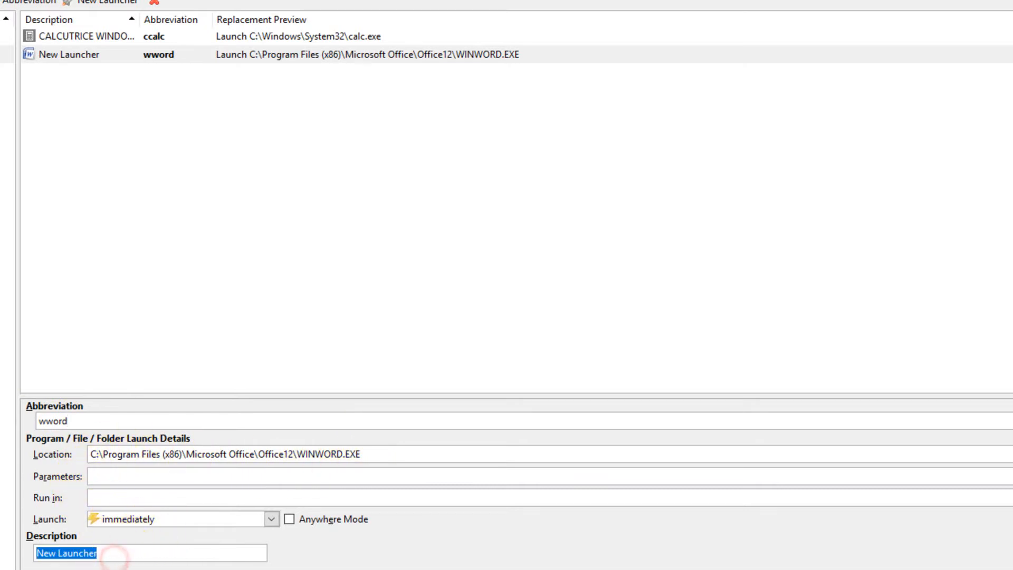
{"action": "type", "text": "WORD"}
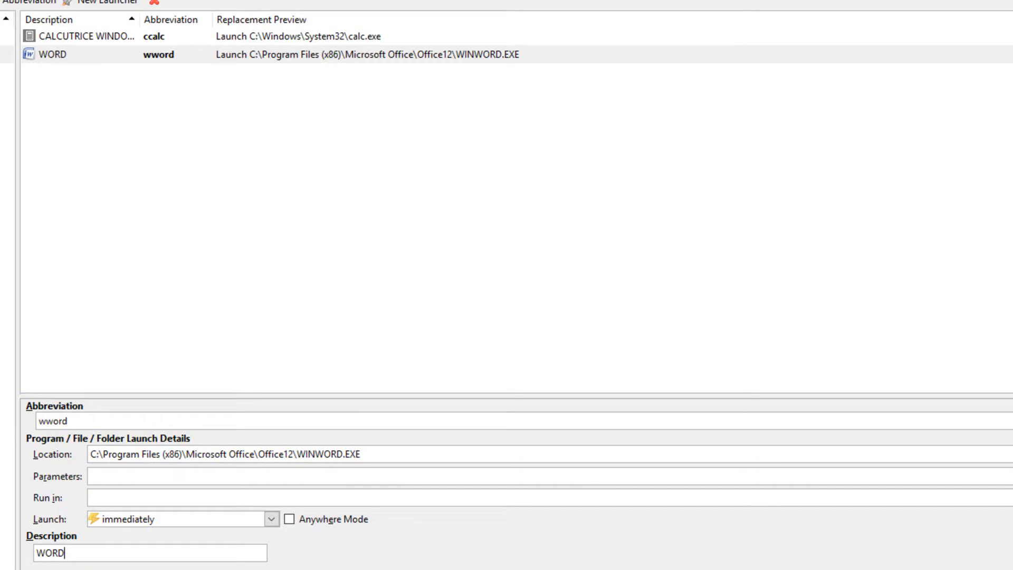
{"action": "type", "text": "MS"}
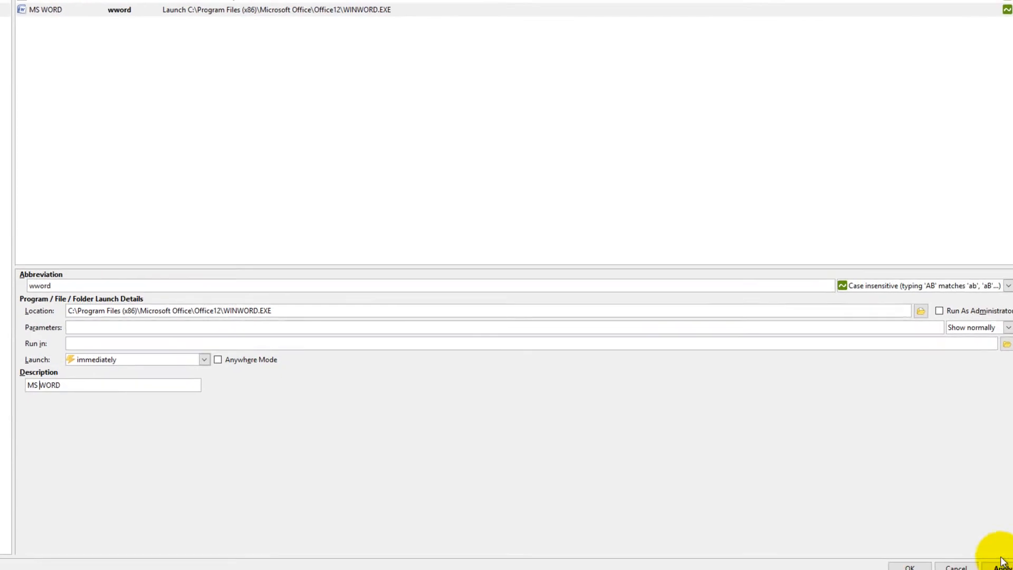
{"action": "left_click", "coordinate": [1001, 563]}
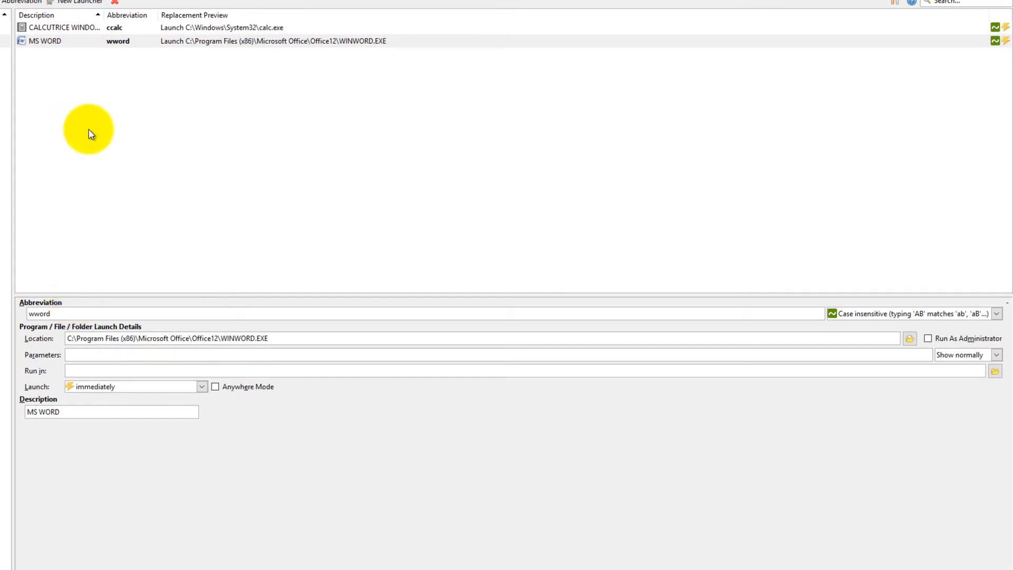
Create a new program launcher in the PROGRAMMES folder with the abbreviation eexcel.
{"action": "left_click", "coordinate": [79, 2]}
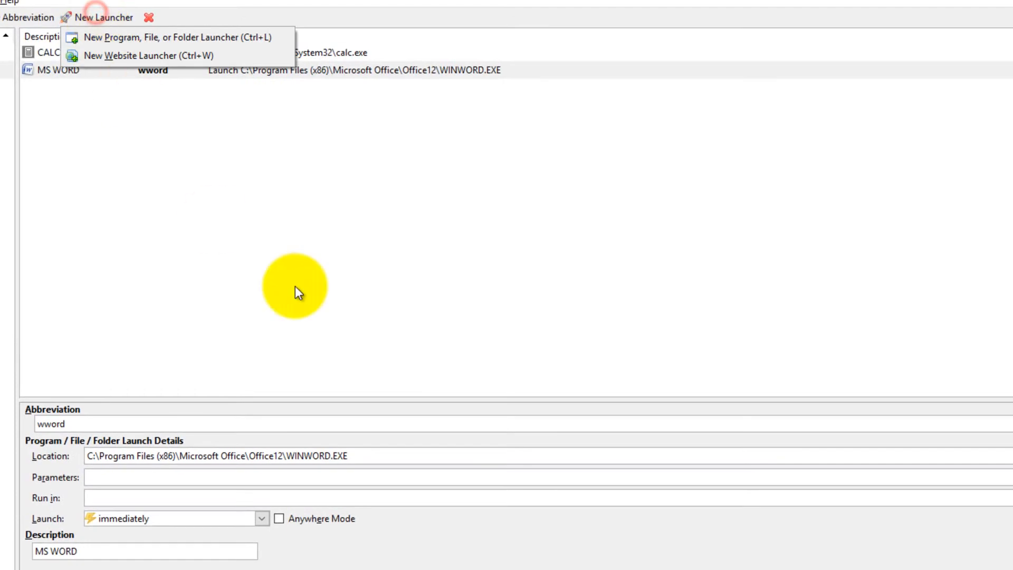
{"action": "left_click", "coordinate": [194, 37]}
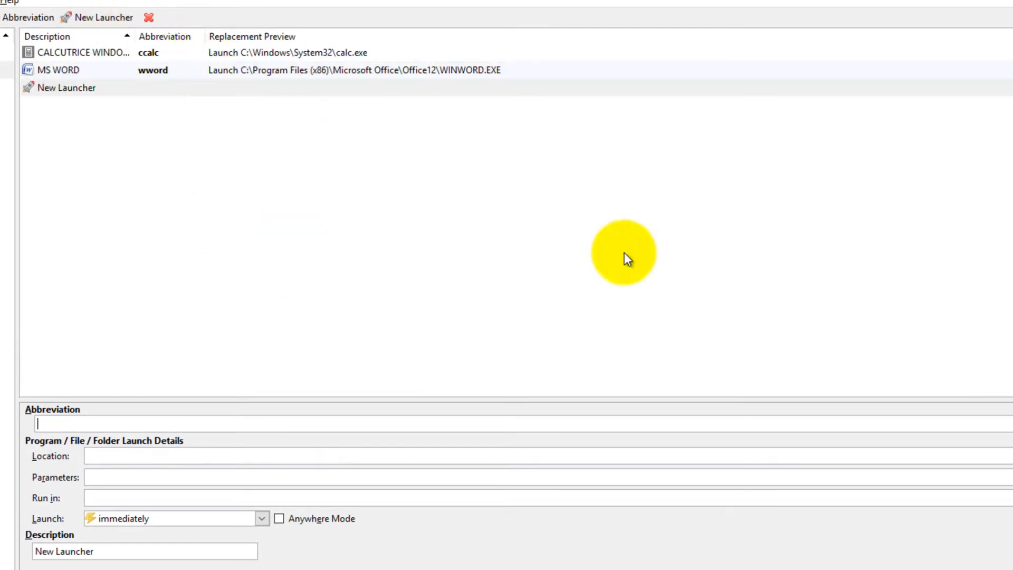
{"action": "type", "text": "ee"}
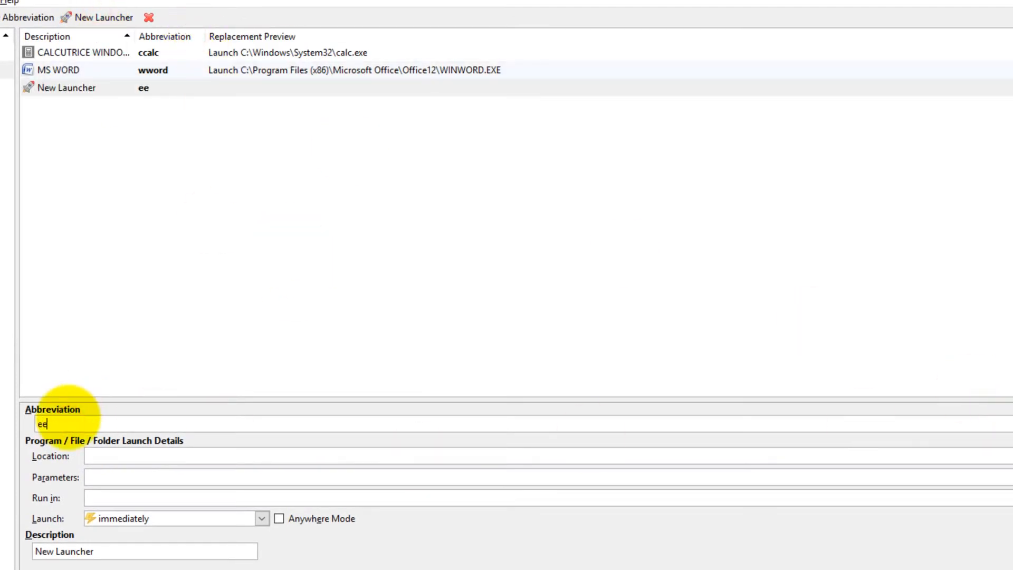
{"action": "type", "text": "xcel"}
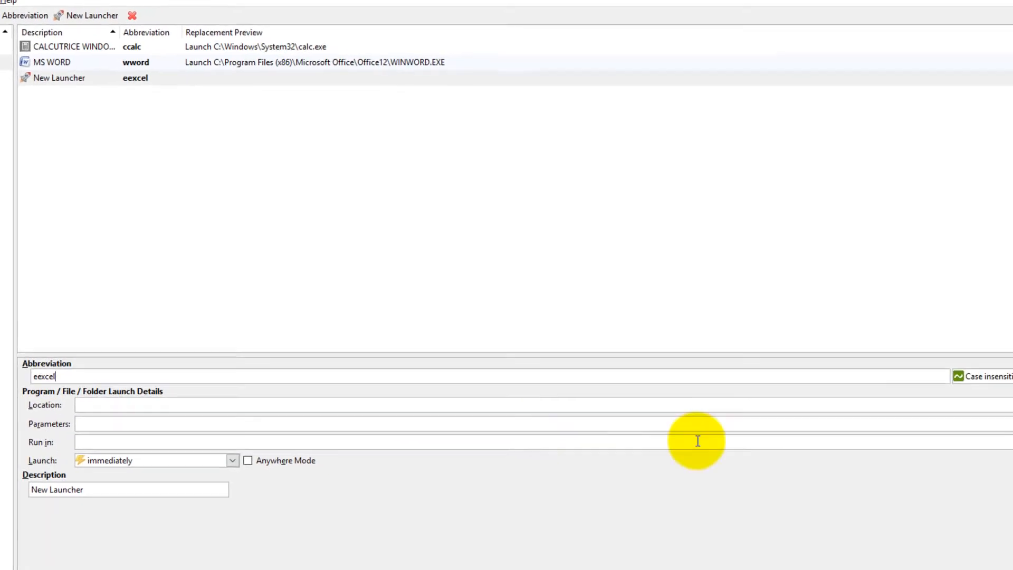
Choose EXCEL.EXE from the Office12 folder as the eexcel launcher's program location.
{"action": "left_click", "coordinate": [998, 381]}
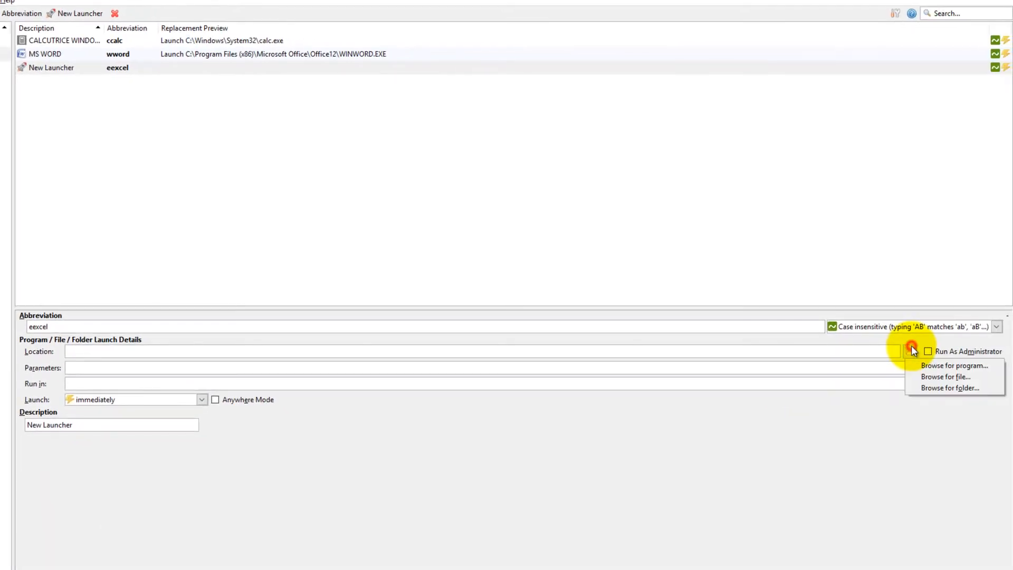
{"action": "left_click", "coordinate": [944, 365]}
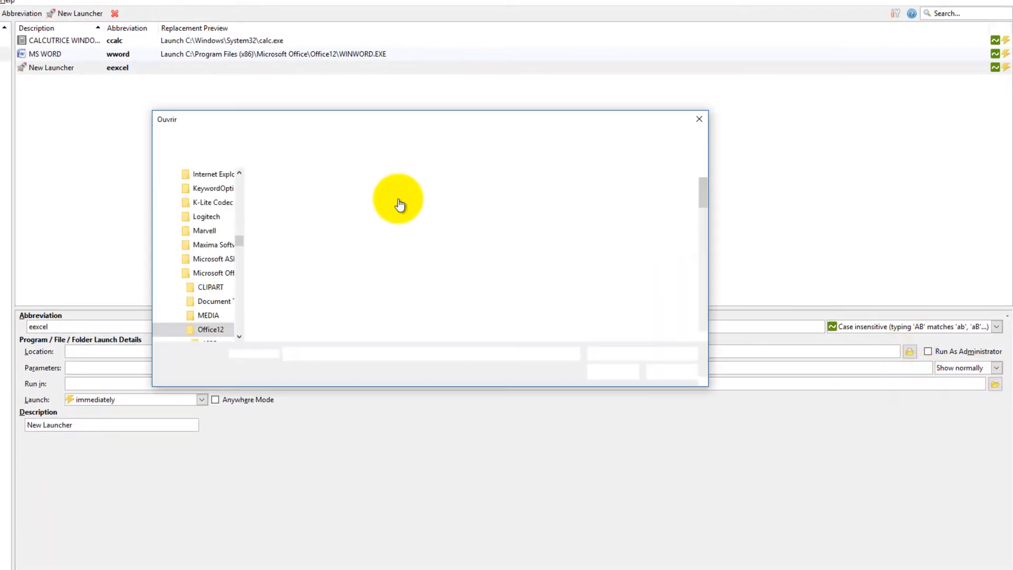
{"action": "scroll", "coordinate": [415, 226], "scroll_direction": "down", "scroll_amount": 10}
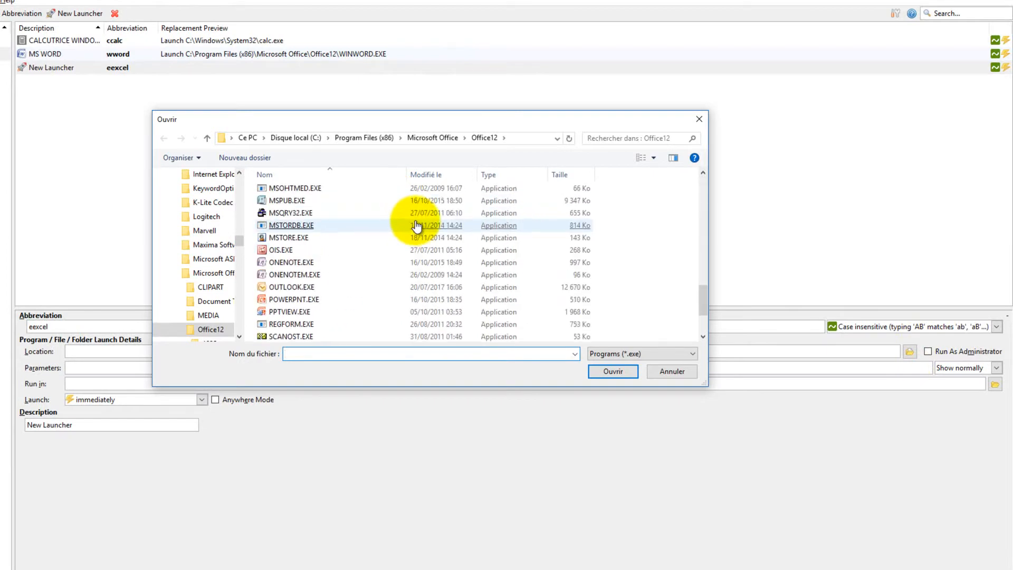
{"action": "scroll", "coordinate": [316, 243], "scroll_direction": "up", "scroll_amount": 3}
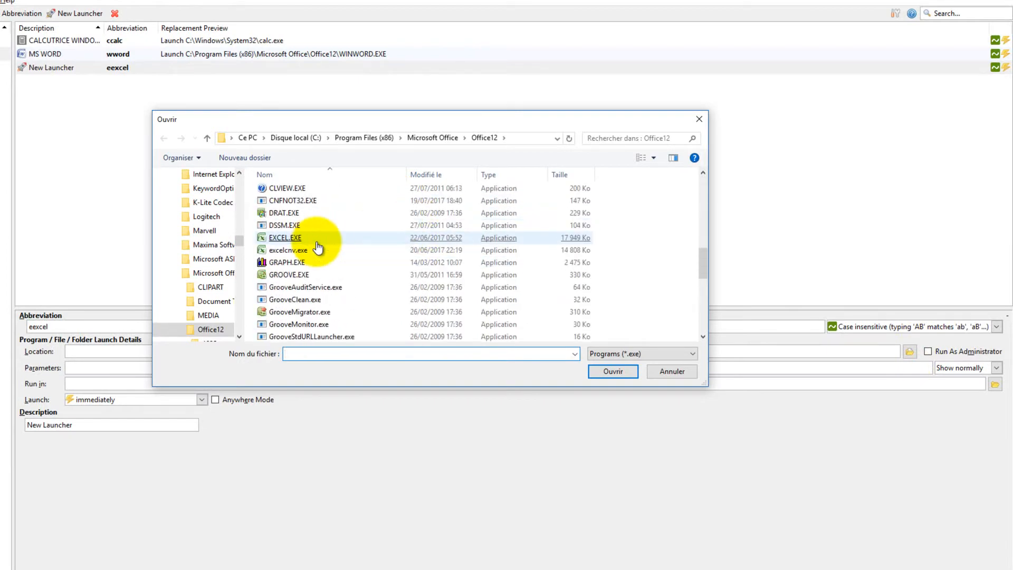
{"action": "double_click", "coordinate": [282, 235]}
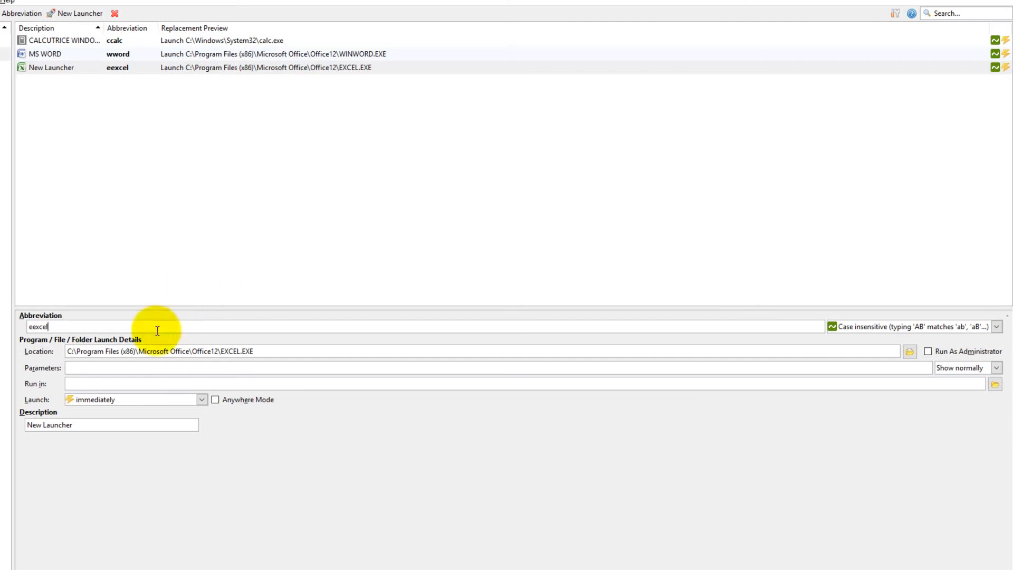
Replace the eexcel launcher's description with MS EXCEL and apply the changes.
{"action": "triple_click", "coordinate": [88, 425]}
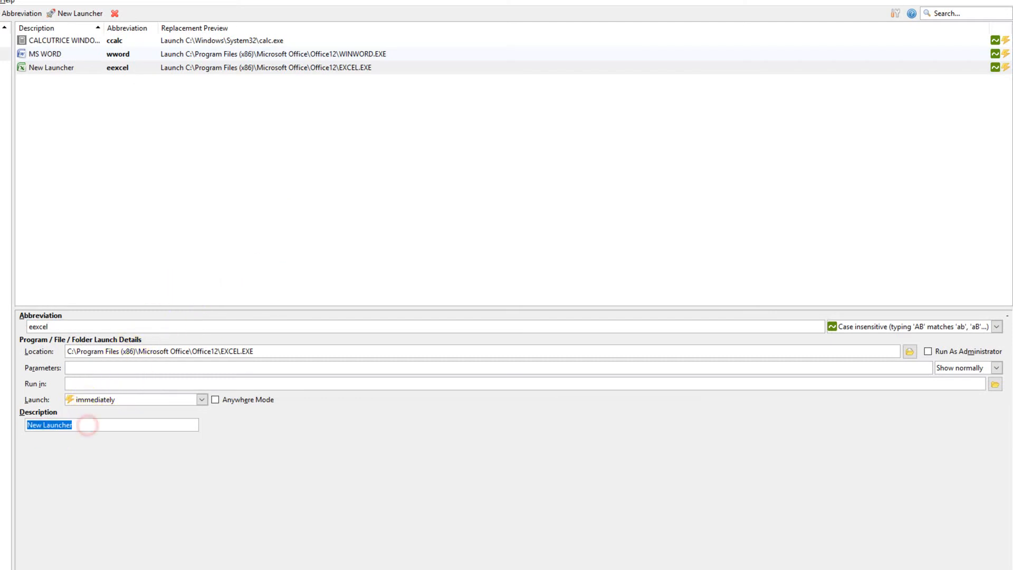
{"action": "type", "text": "MS EXCEL"}
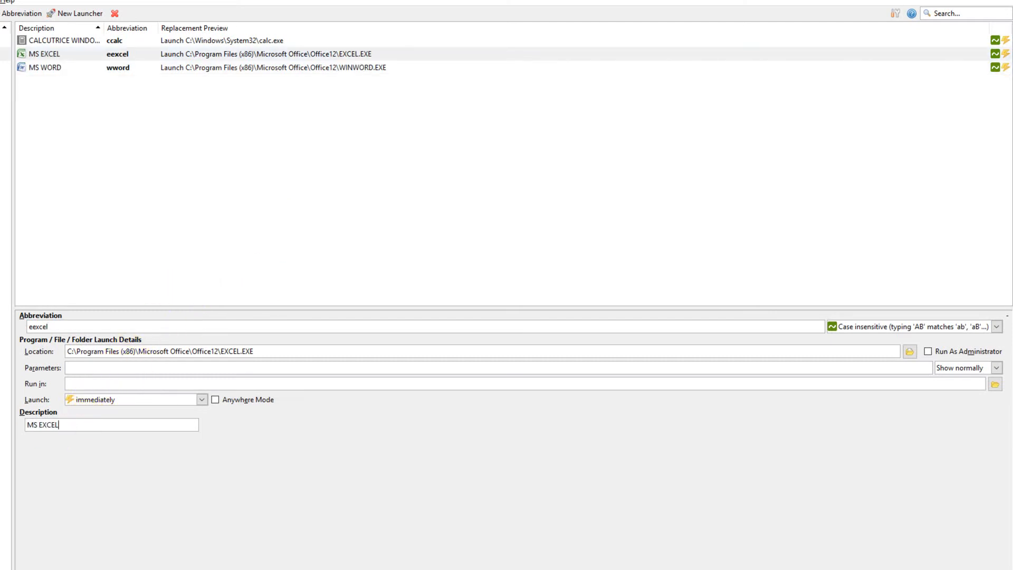
{"action": "left_click", "coordinate": [982, 561]}
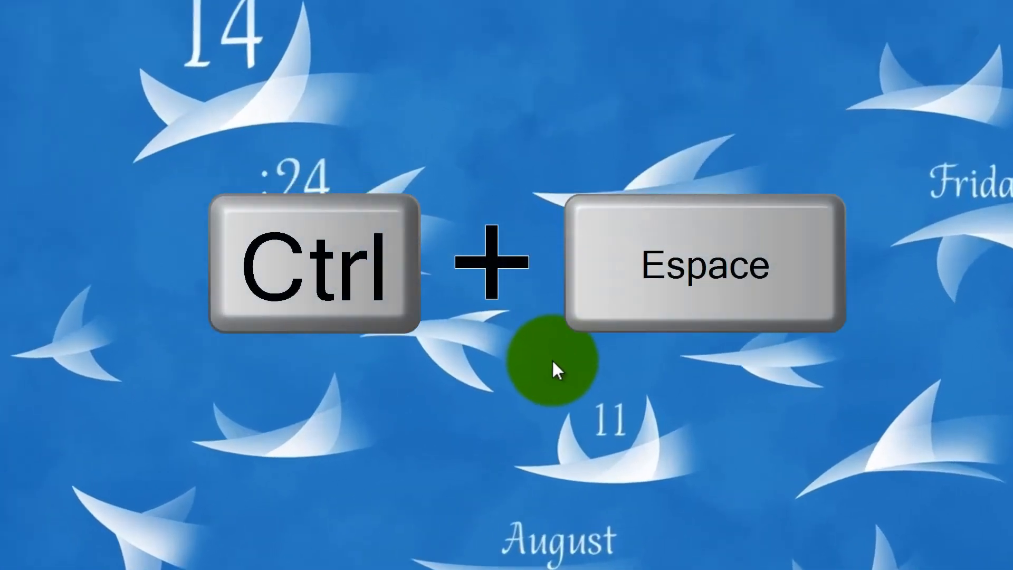
Launch the Windows calculator from Breevy LaunchPad with the ccalc abbreviation, and close the calculator.
{"action": "key", "text": "ctrl+space"}
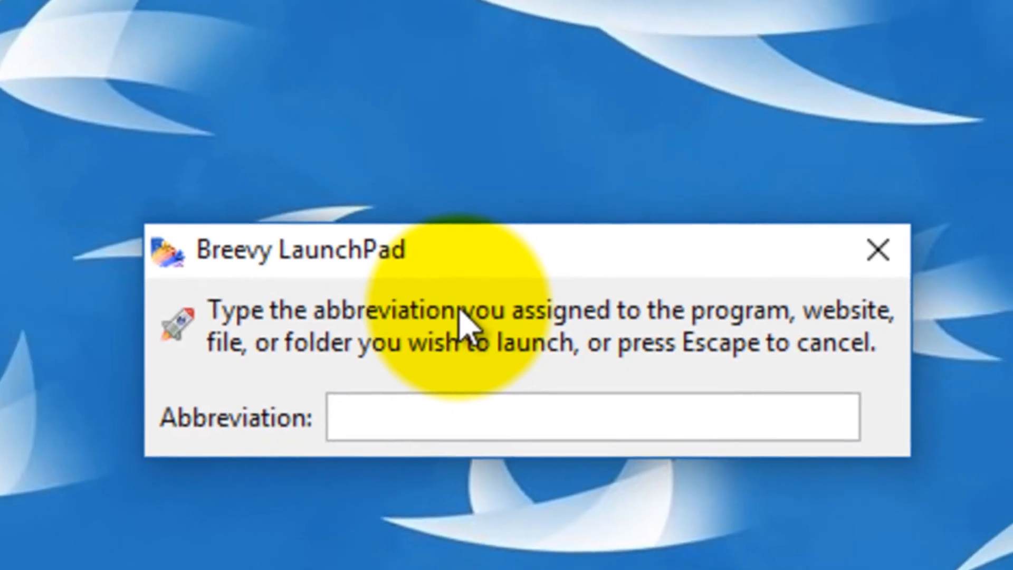
{"action": "type", "text": "cca"}
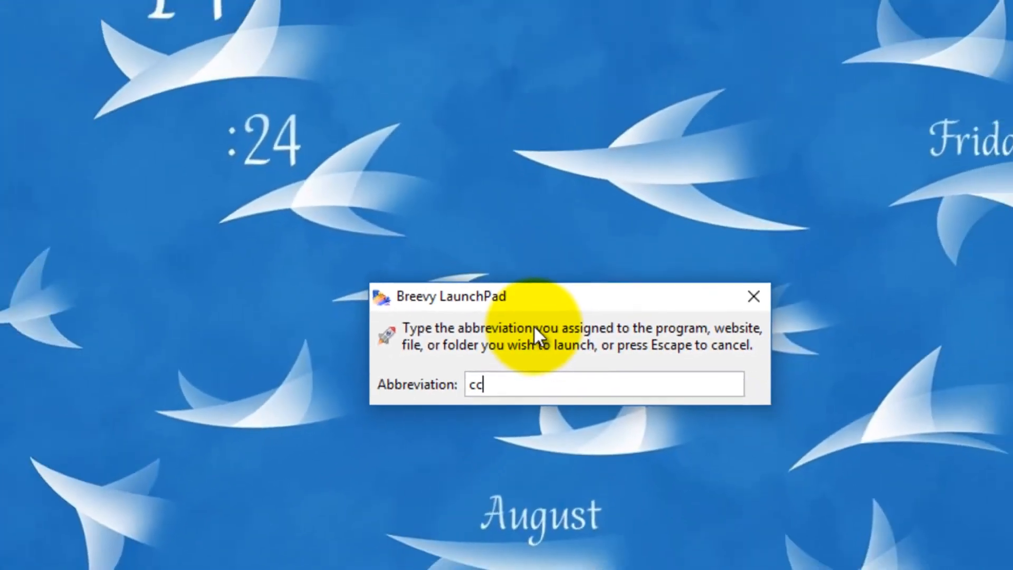
{"action": "key", "text": "Return"}
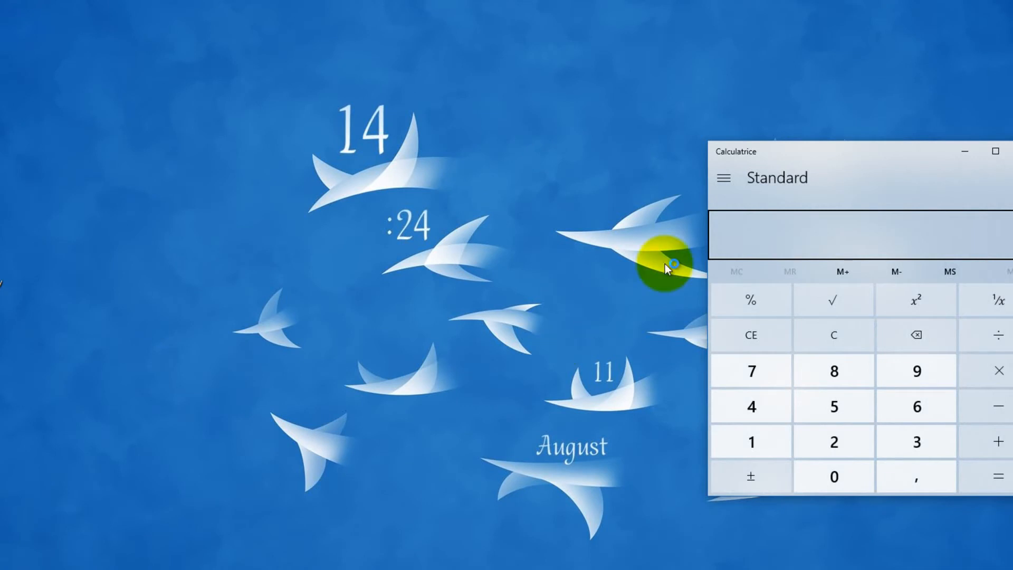
{"action": "key", "text": "alt+F4"}
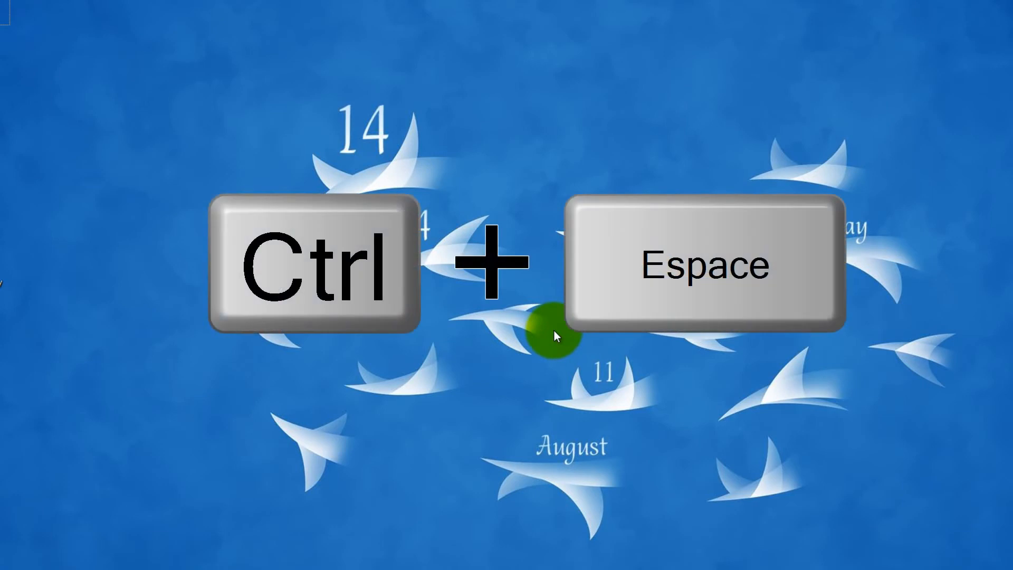
Launch Microsoft Excel from Breevy LaunchPad with the eexcel abbreviation.
{"action": "key", "text": "ctrl+space"}
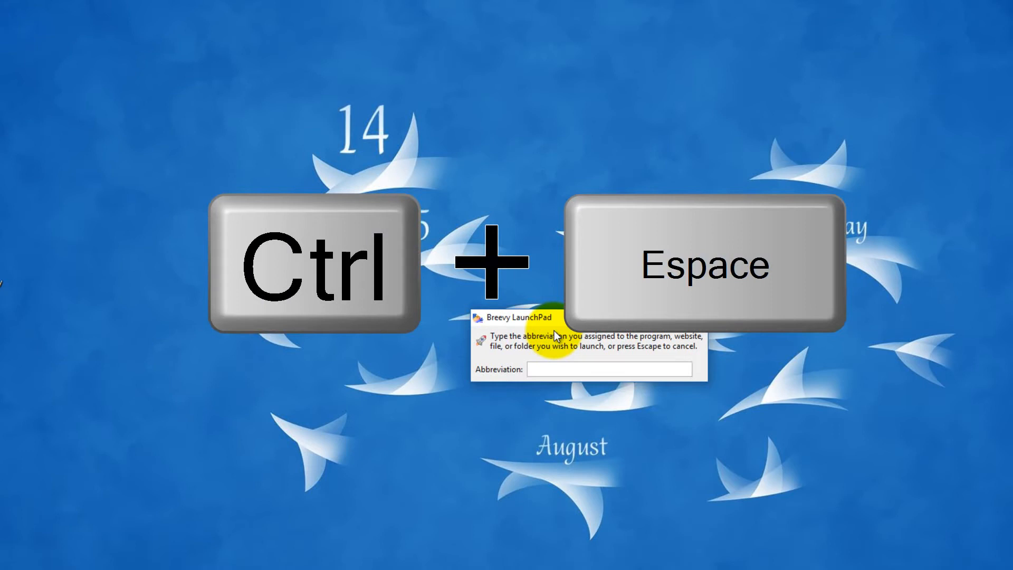
{"action": "type", "text": "exc"}
{"action": "key", "text": "BackSpace"}
{"action": "key", "text": "BackSpace"}
{"action": "type", "text": "e"}
{"action": "key", "text": "BackSpace"}
{"action": "type", "text": "xcel"}
{"action": "key", "text": "Return"}
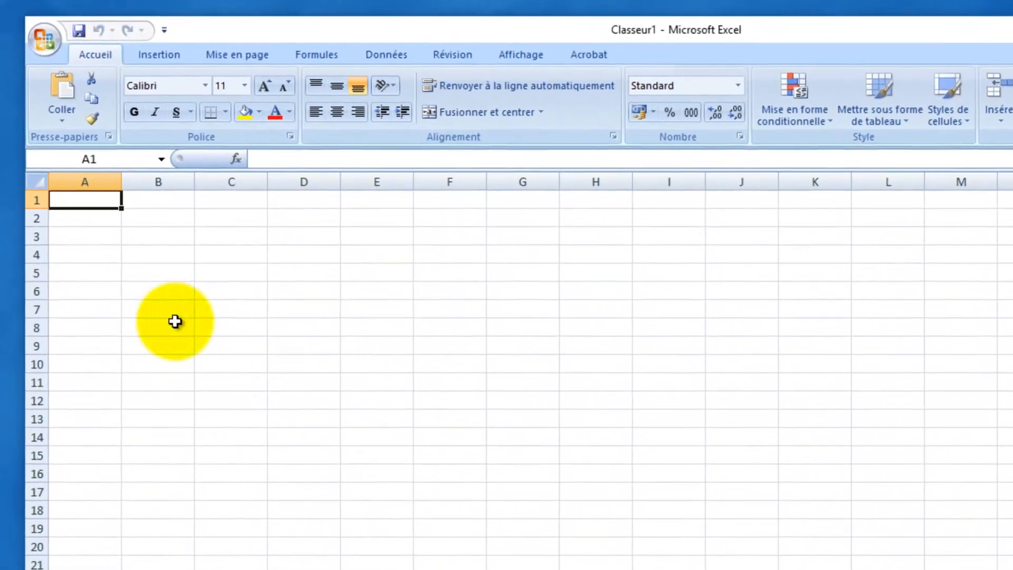
Launch Word by entering wword in the Excel worksheet, and try the ccalc abbreviation in the blank document, clearing the leftover text.
{"action": "type", "text": "wword"}
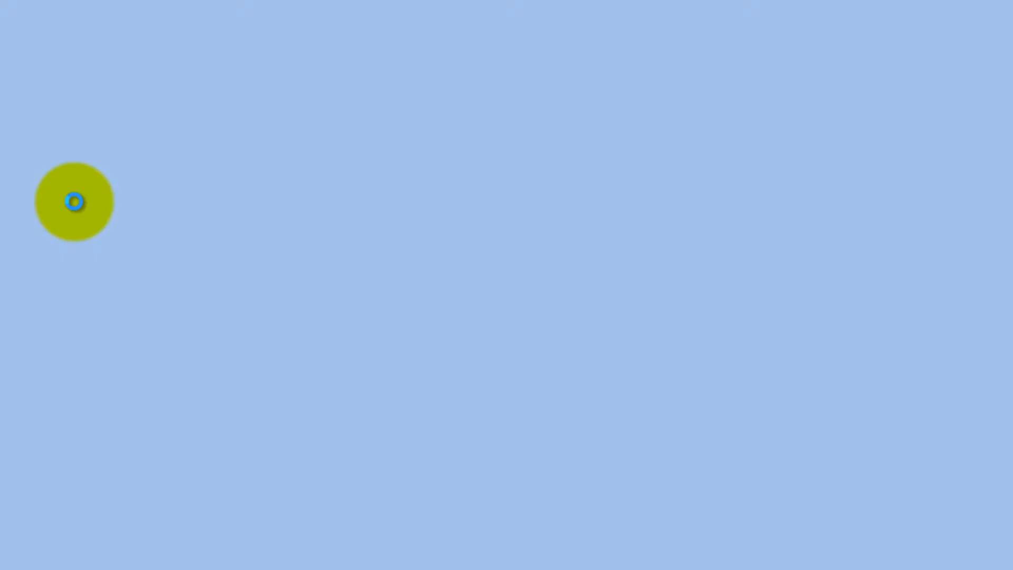
{"action": "type", "text": "ccal"}
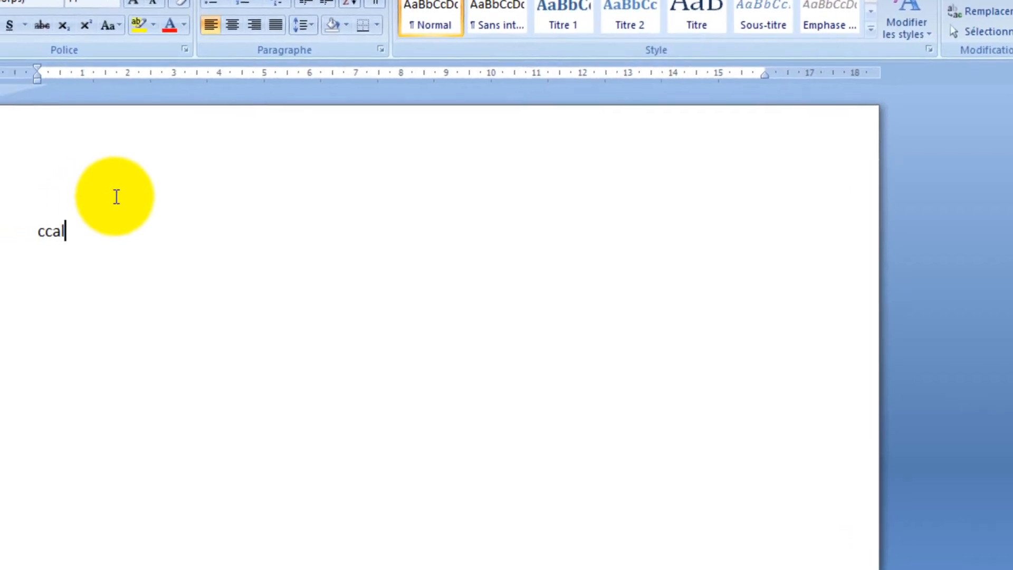
{"action": "key", "text": "BackSpace"}
{"action": "key", "text": "BackSpace"}
{"action": "key", "text": "BackSpace"}
{"action": "key", "text": "ctrl+z"}
{"action": "key", "text": "ctrl+z"}
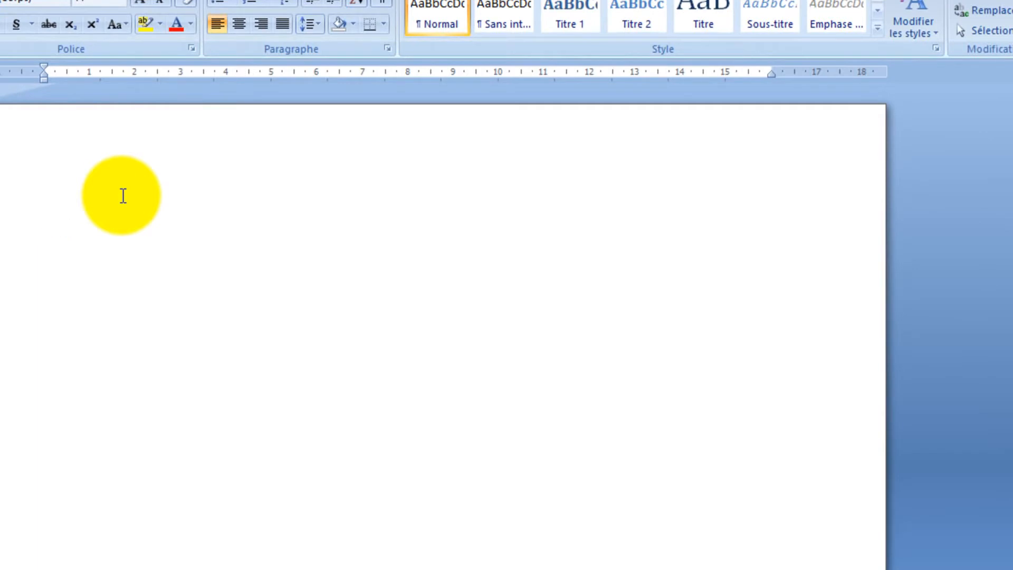
Switch to Breevy and create another program launcher with the abbreviation aavs in the PROGRAMMES folder.
{"action": "key", "text": "ctrl+alt+c"}
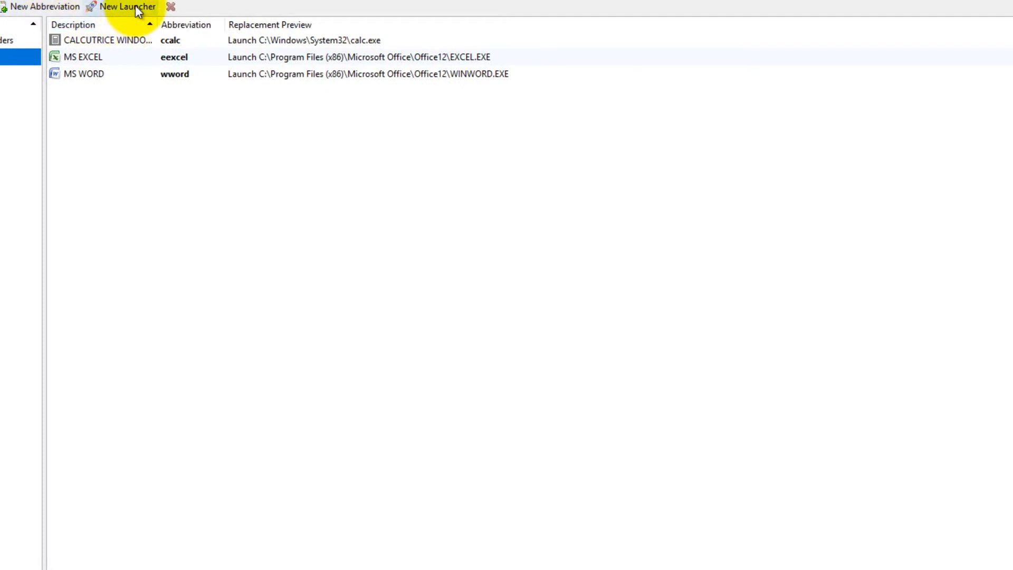
{"action": "left_click", "coordinate": [135, 6]}
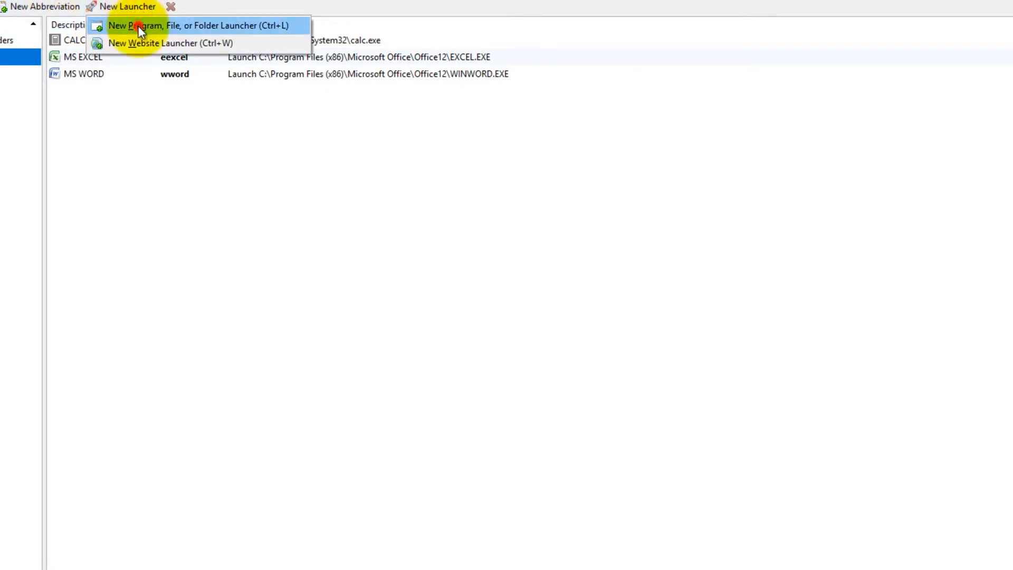
{"action": "left_click", "coordinate": [137, 26]}
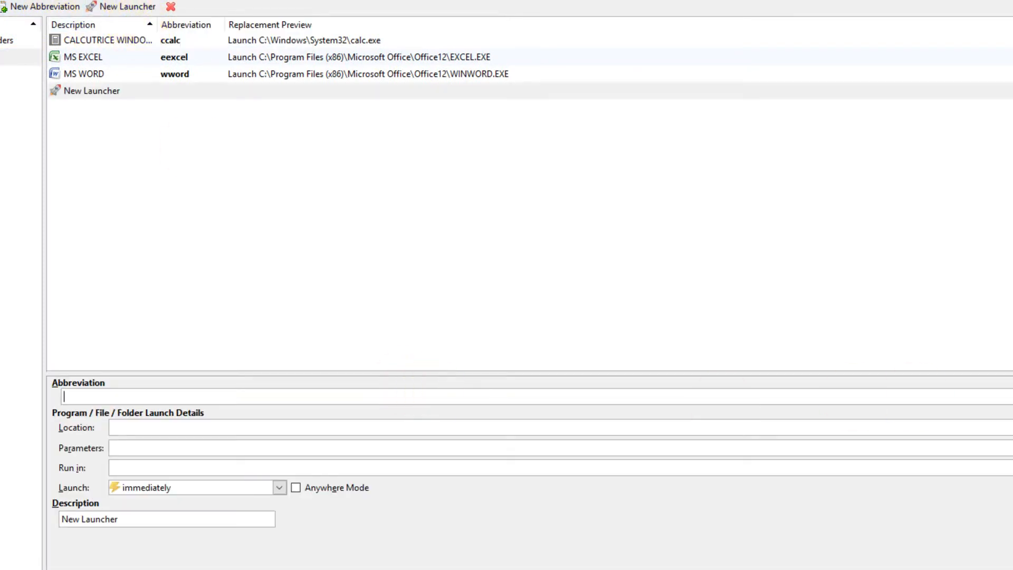
{"action": "left_click", "coordinate": [185, 317]}
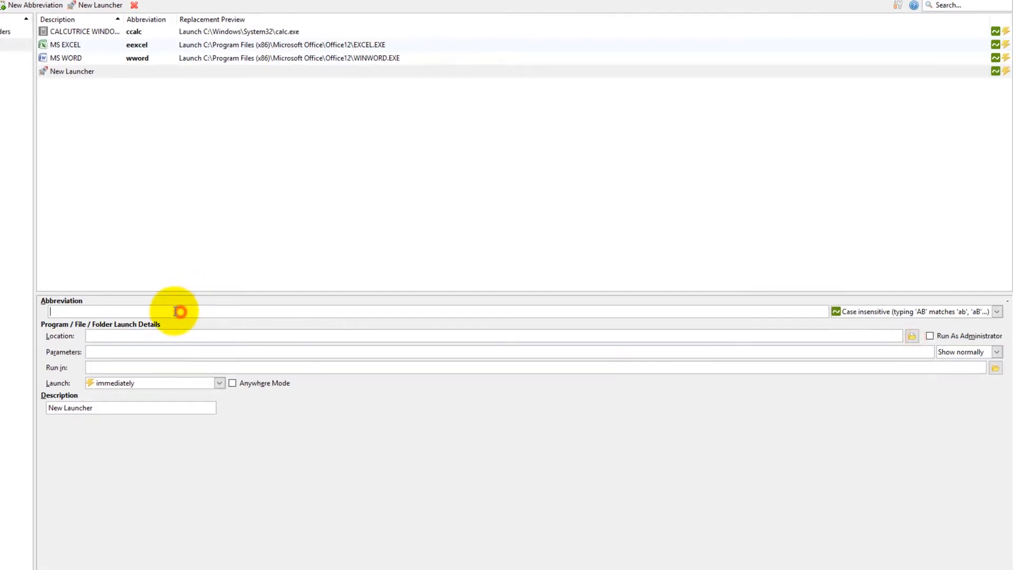
{"action": "type", "text": "aavs"}
Browse for the aavs launcher's program and open the AVS4YOU folder inside Program Files (x86) on the local disk C:.
{"action": "left_click", "coordinate": [910, 335]}
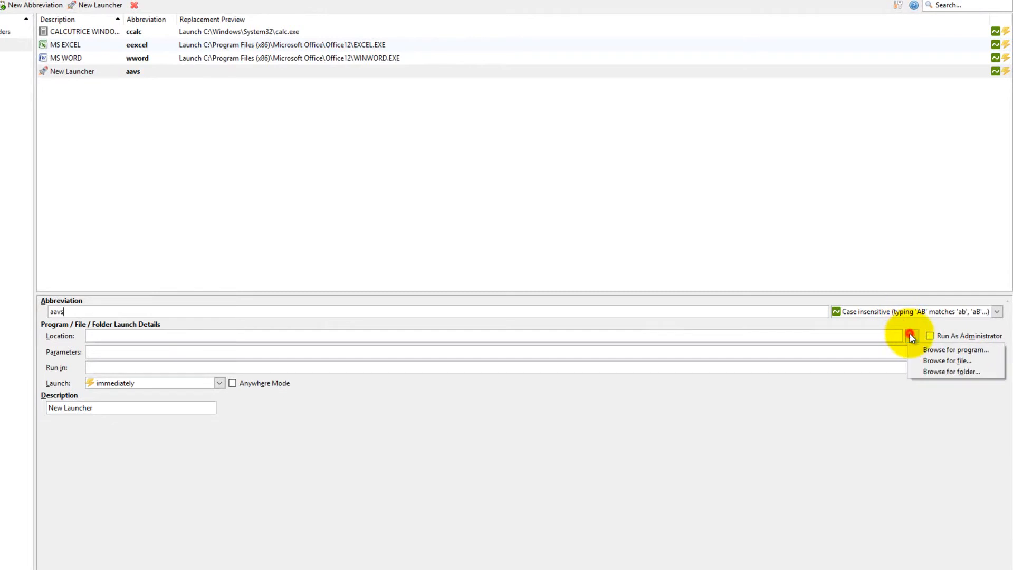
{"action": "left_click", "coordinate": [959, 358]}
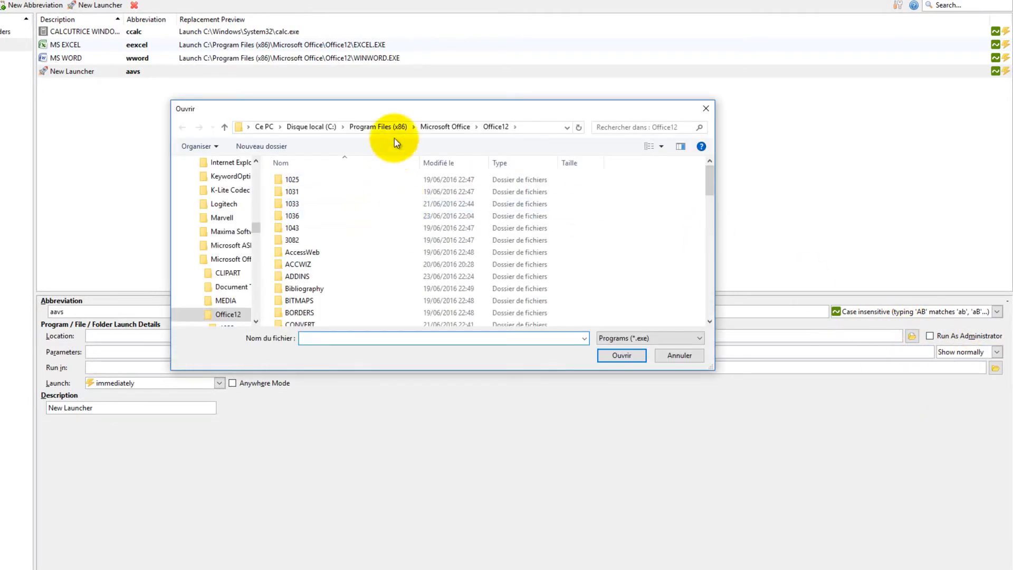
{"action": "left_click", "coordinate": [312, 127]}
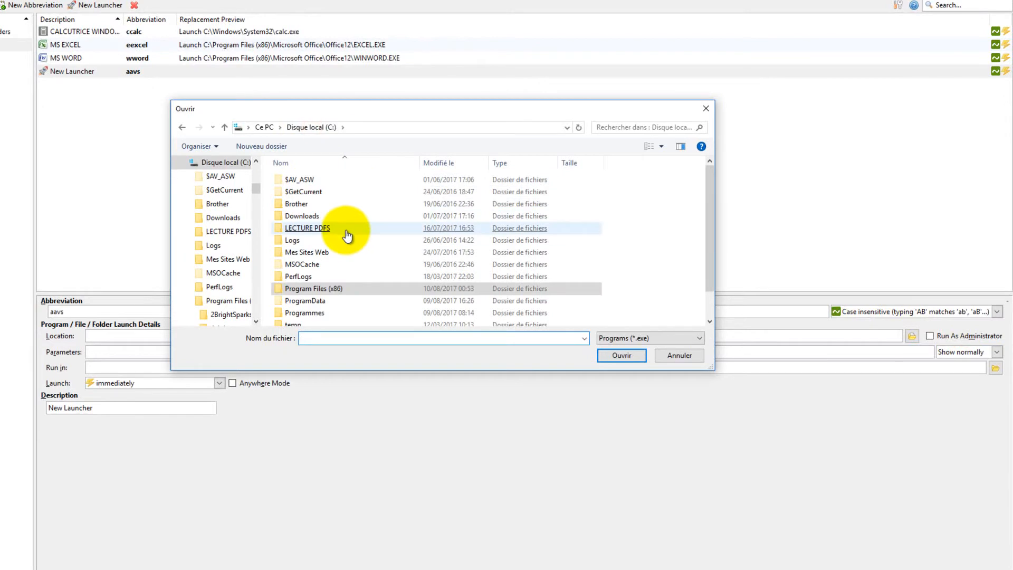
{"action": "double_click", "coordinate": [311, 287]}
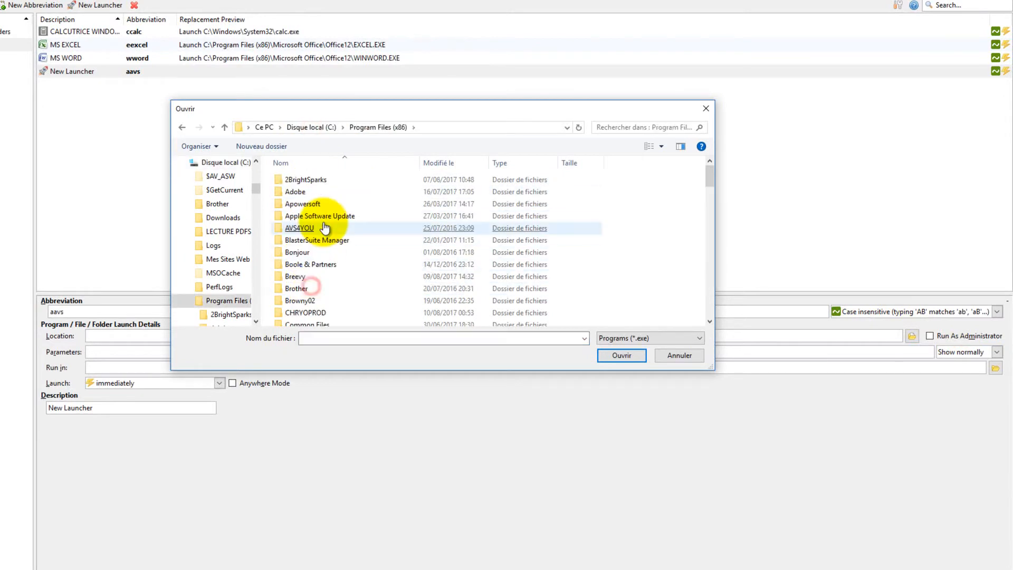
{"action": "double_click", "coordinate": [300, 228]}
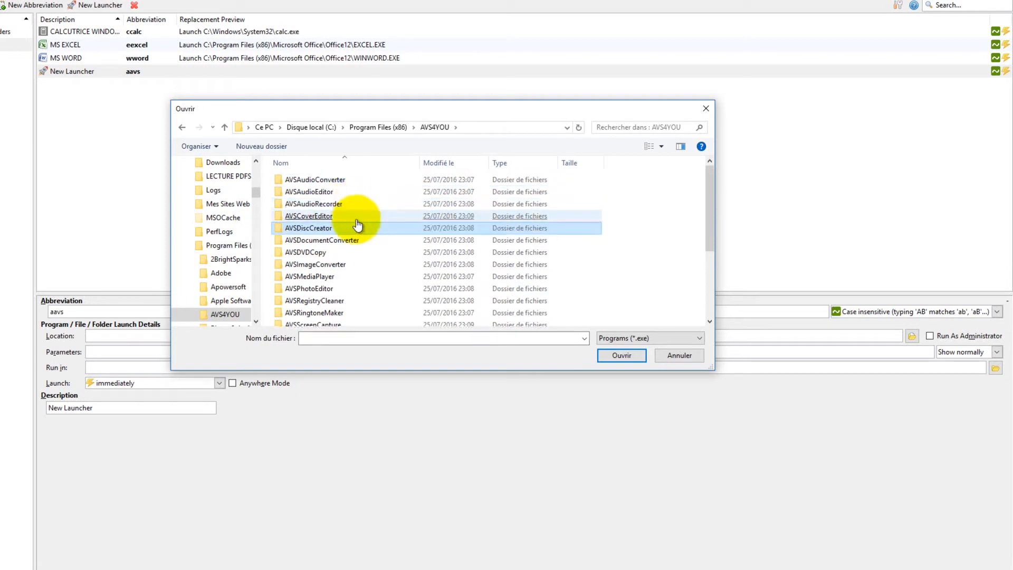
Choose AVSVideoConverter.exe from the AVSVideoConverter folder as the aavs launcher's program location.
{"action": "left_click", "coordinate": [350, 253]}
{"action": "scroll", "coordinate": [348, 257], "scroll_direction": "down", "scroll_amount": 1}
{"action": "scroll", "coordinate": [351, 262], "scroll_direction": "down", "scroll_amount": 2}
{"action": "left_click", "coordinate": [320, 272]}
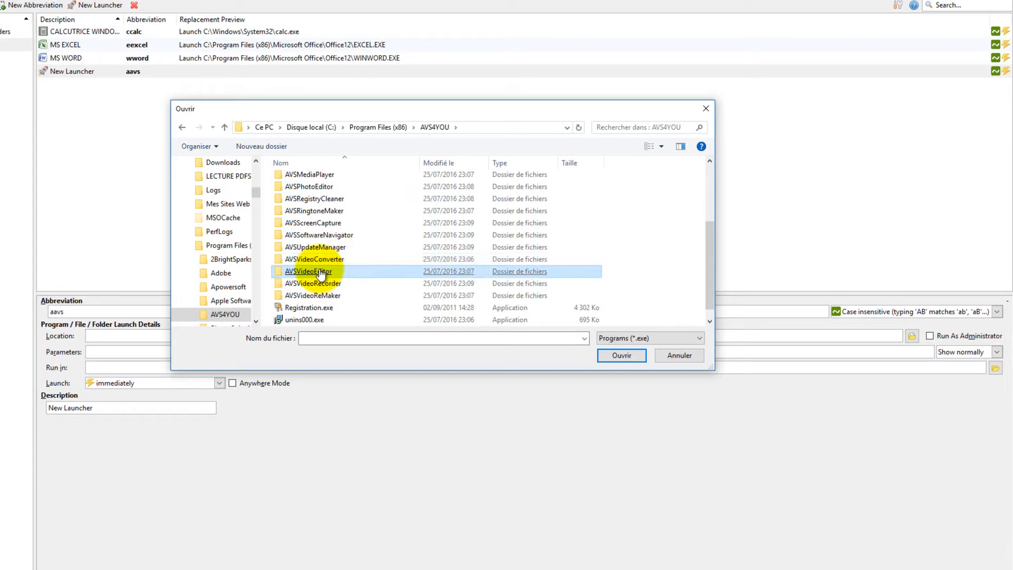
{"action": "left_click", "coordinate": [319, 259]}
{"action": "double_click", "coordinate": [326, 256]}
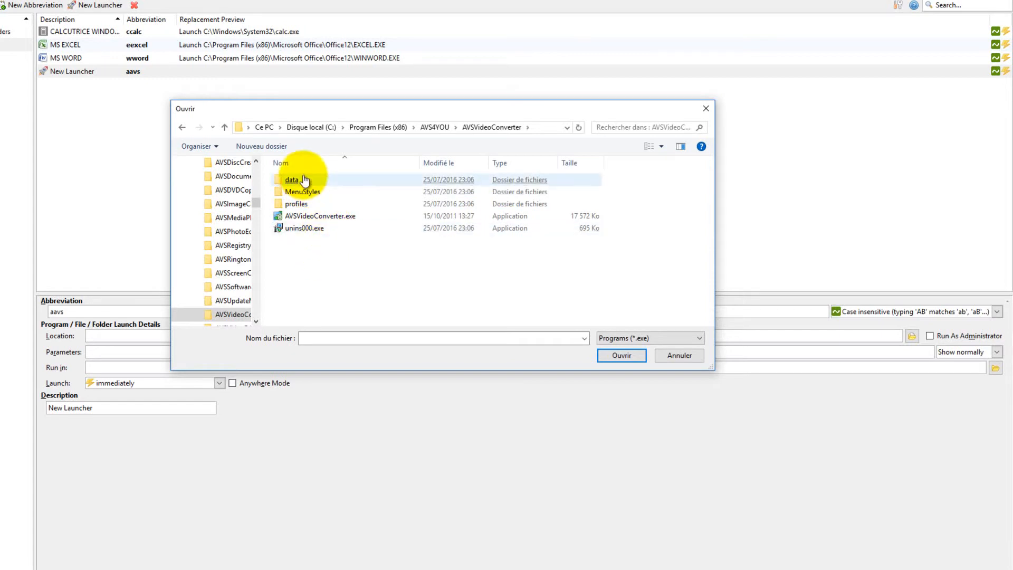
{"action": "left_click", "coordinate": [316, 216]}
{"action": "double_click", "coordinate": [316, 218]}
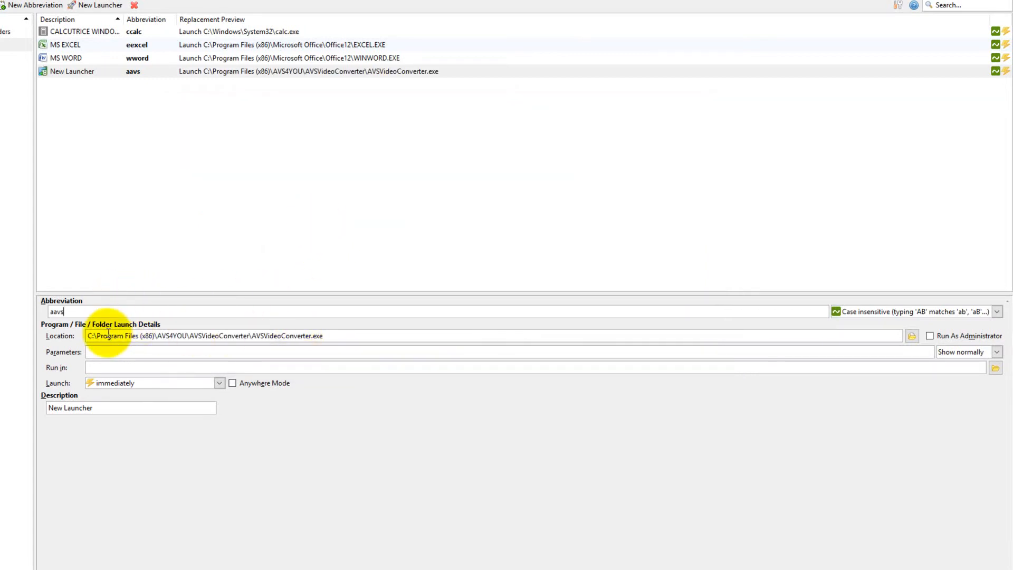
Replace the aavs launcher's description with AVS video converter and apply the changes.
{"action": "triple_click", "coordinate": [99, 409]}
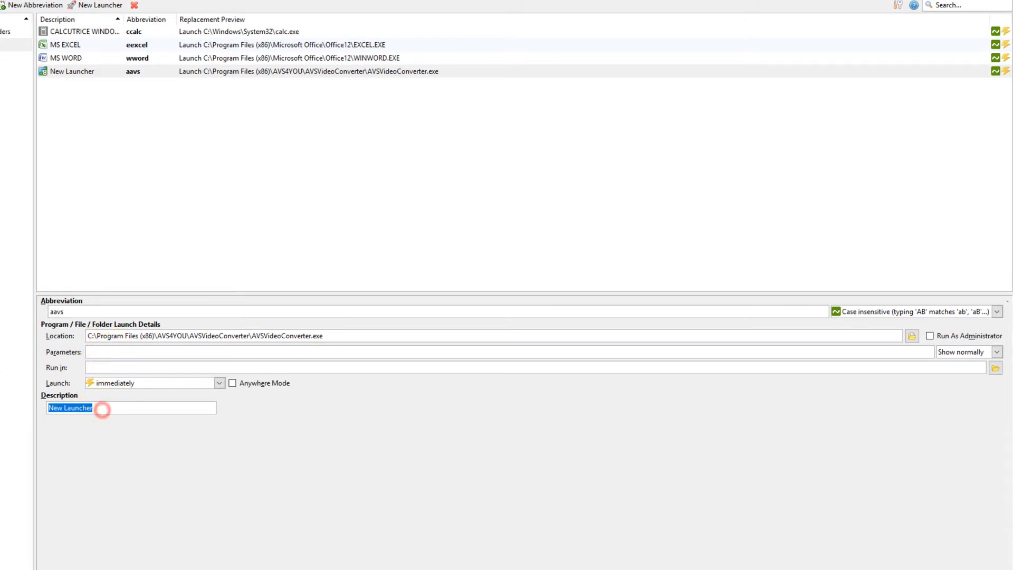
{"action": "type", "text": "AVS video converter"}
{"action": "left_click", "coordinate": [979, 561]}
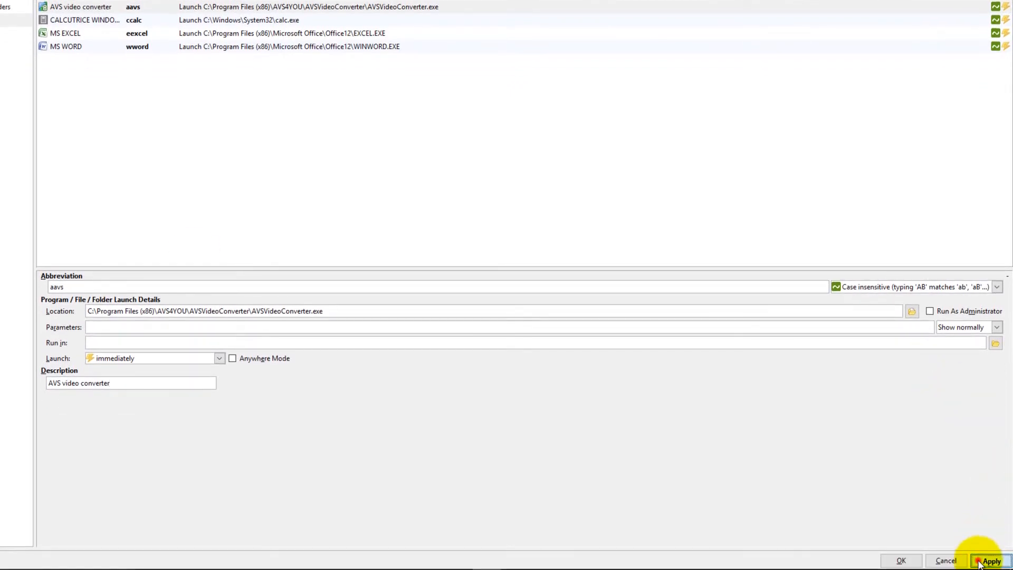
Close the Breevy window and test the aavs abbreviation in the blank Word document to launch AVS Video Converter.
{"action": "left_click", "coordinate": [901, 560]}
{"action": "left_click", "coordinate": [333, 204]}
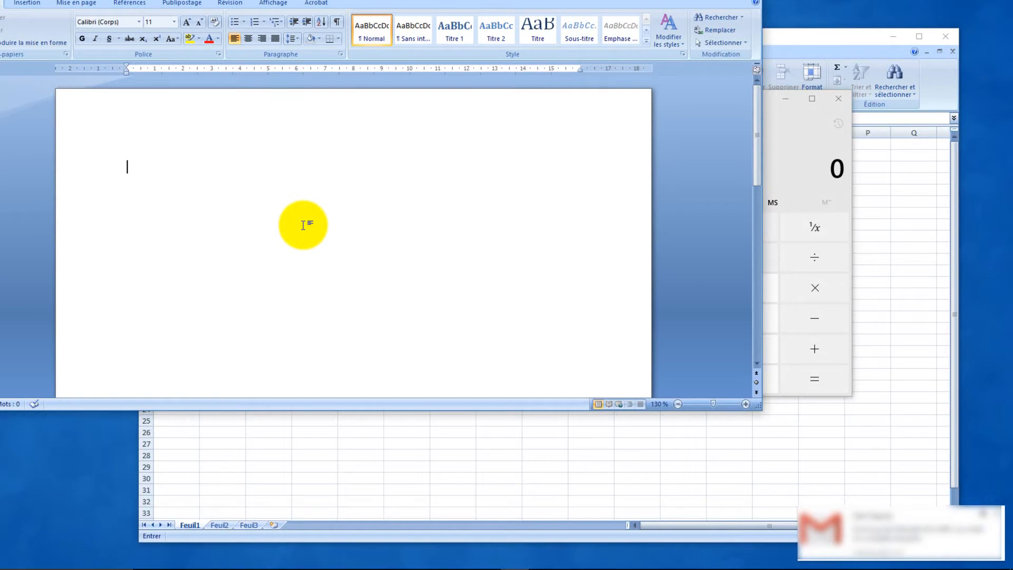
{"action": "type", "text": "ess"}
{"action": "key", "text": "BackSpace"}
{"action": "key", "text": "BackSpace"}
{"action": "key", "text": "BackSpace"}
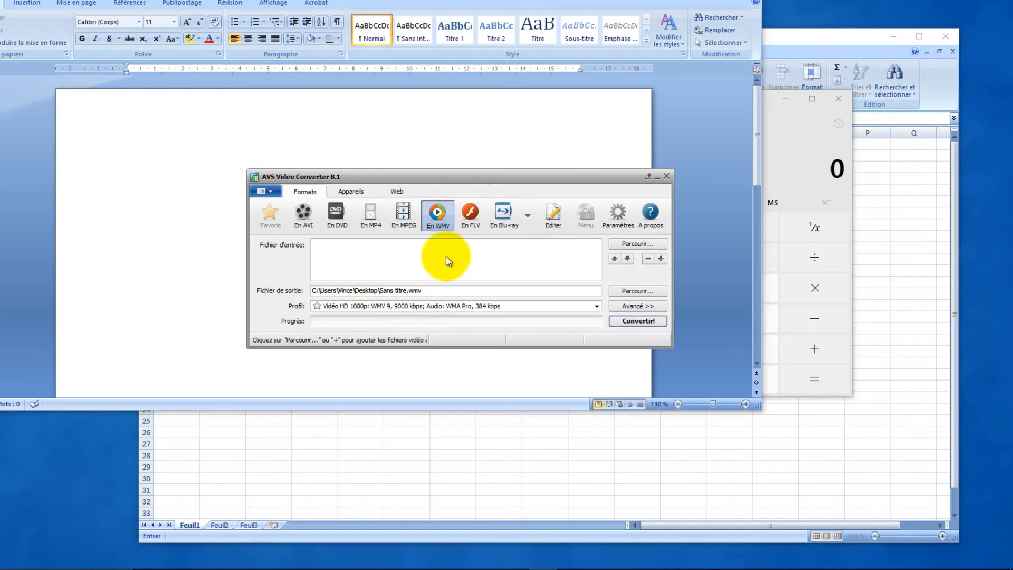
Launch the Windows calculator through Breevy LaunchPad using its ccalc abbreviation.
{"action": "key", "text": "ctrl+space"}
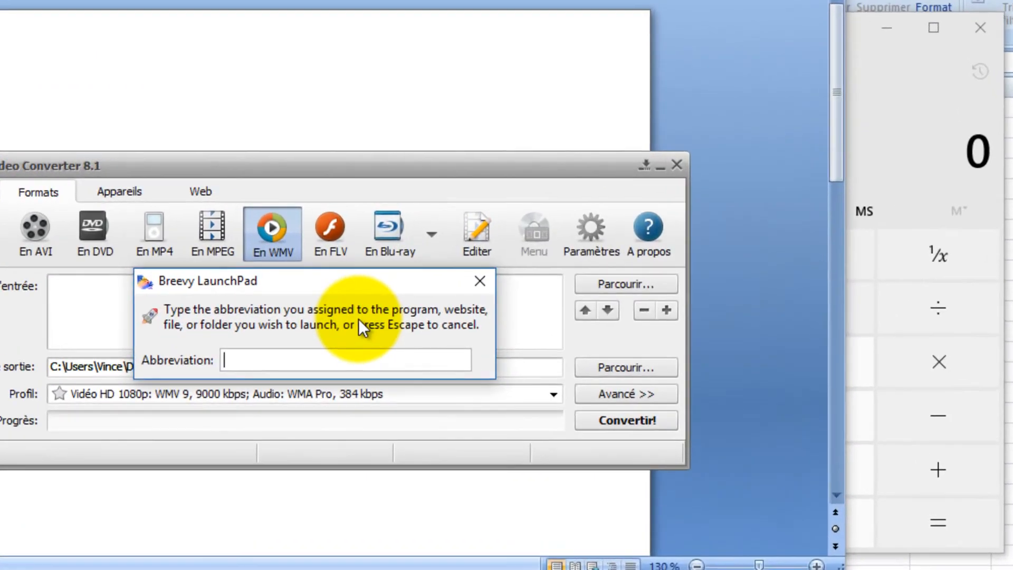
{"action": "type", "text": "ccal"}
{"action": "key", "text": "Return"}
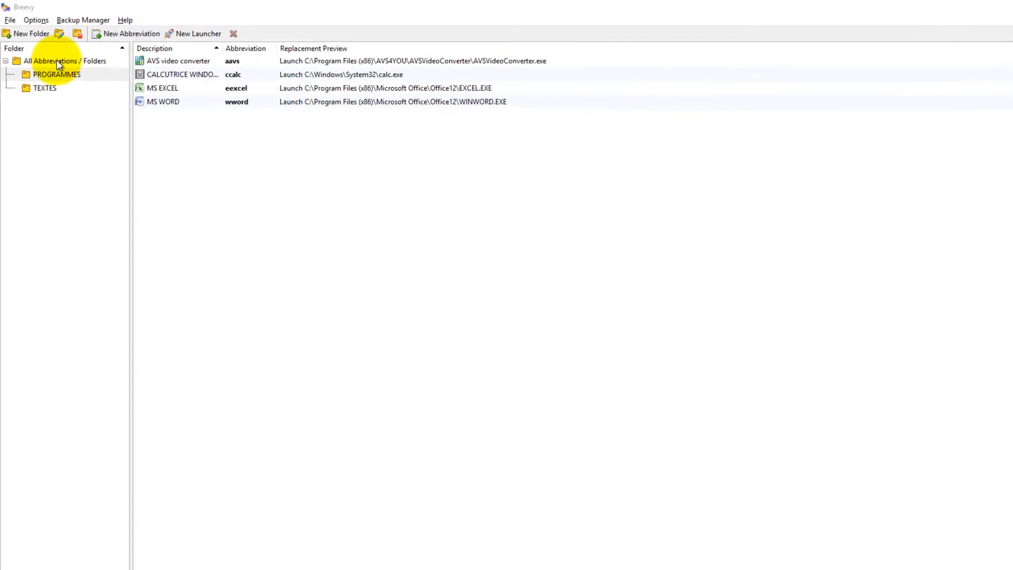
Create a new folder named FICHIERS directly under All Abbreviations / Folders in Breevy.
{"action": "left_click", "coordinate": [59, 54]}
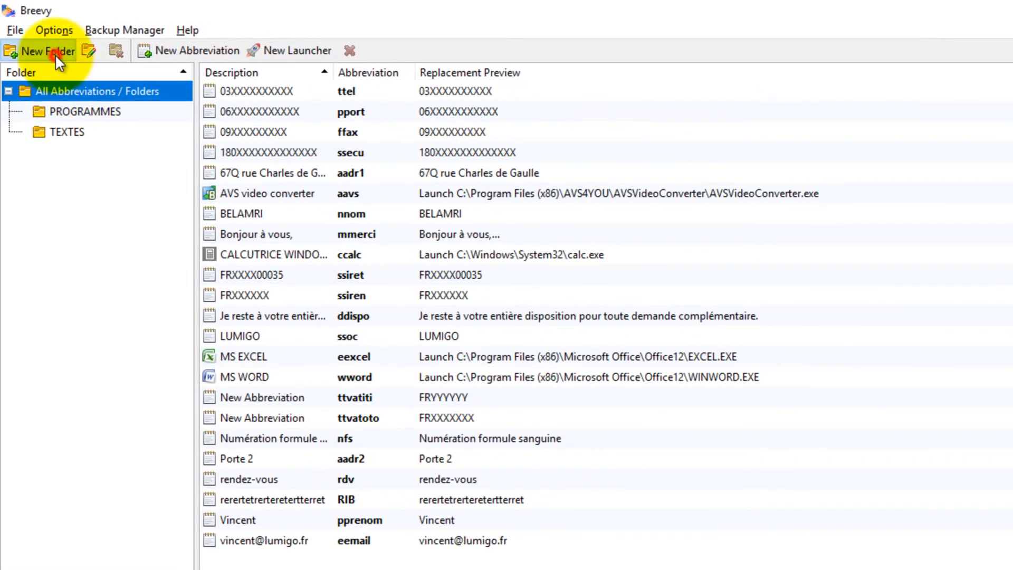
{"action": "left_click", "coordinate": [55, 53]}
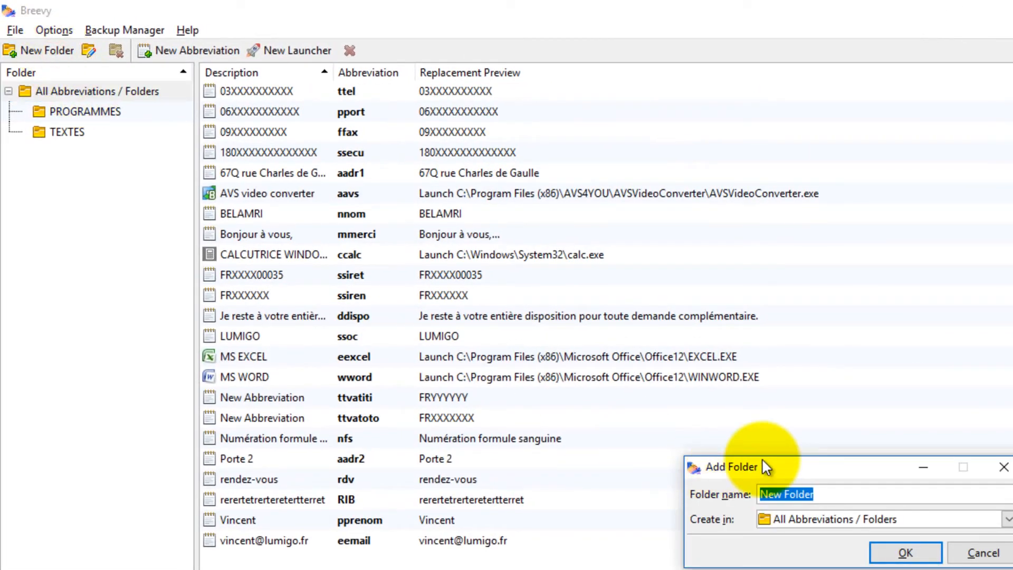
{"action": "type", "text": "FICHIERS"}
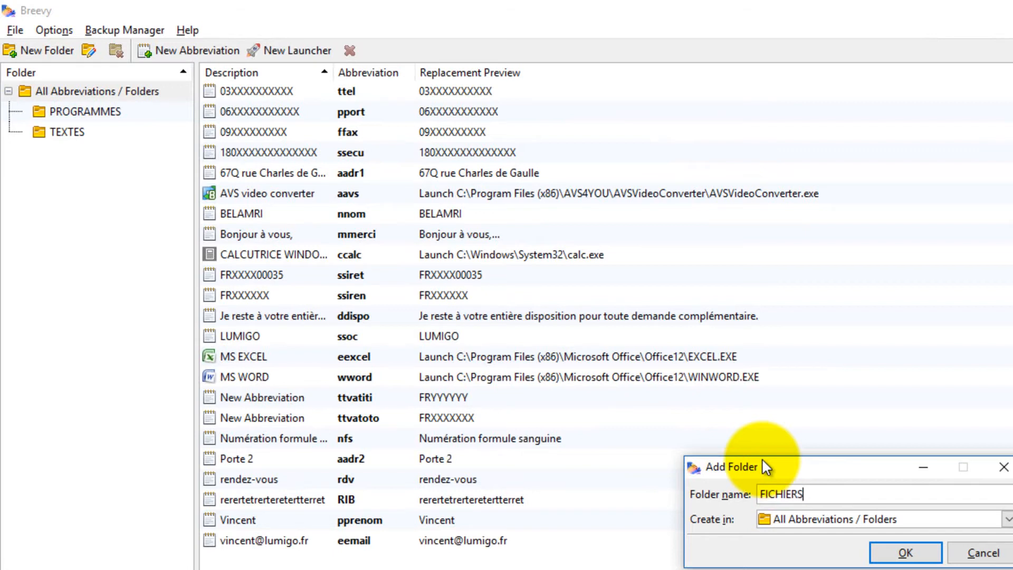
{"action": "key", "text": "Return"}
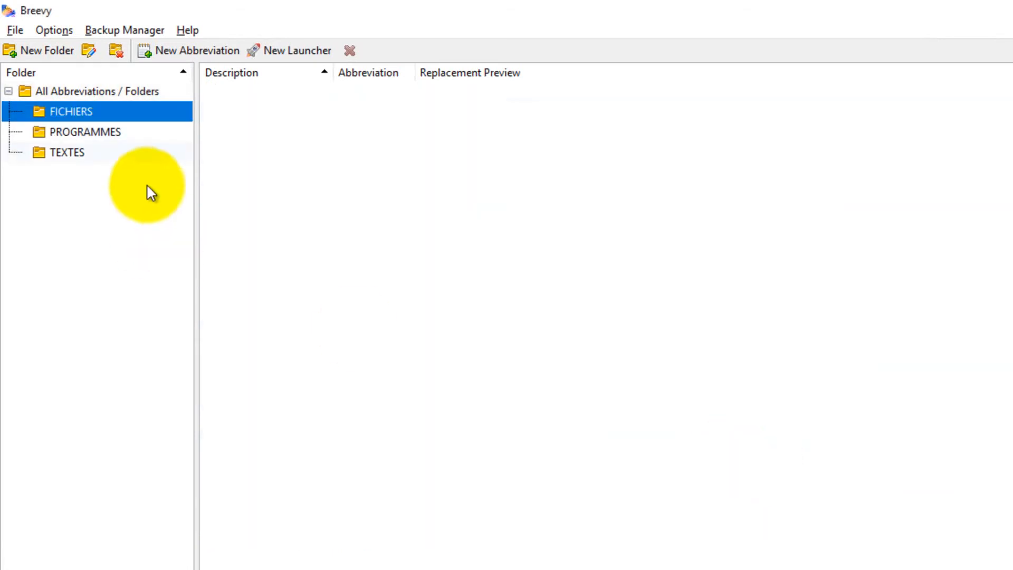
Add a program, file or folder launcher to the FICHIERS folder with the abbreviation bbuffet.
{"action": "left_click", "coordinate": [287, 49]}
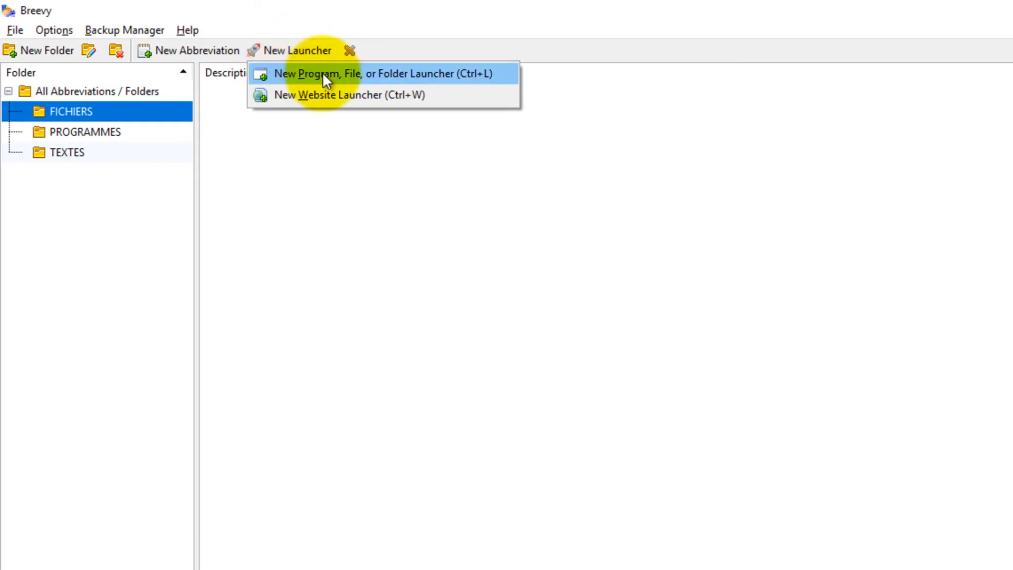
{"action": "left_click", "coordinate": [379, 74]}
{"action": "left_click", "coordinate": [321, 516]}
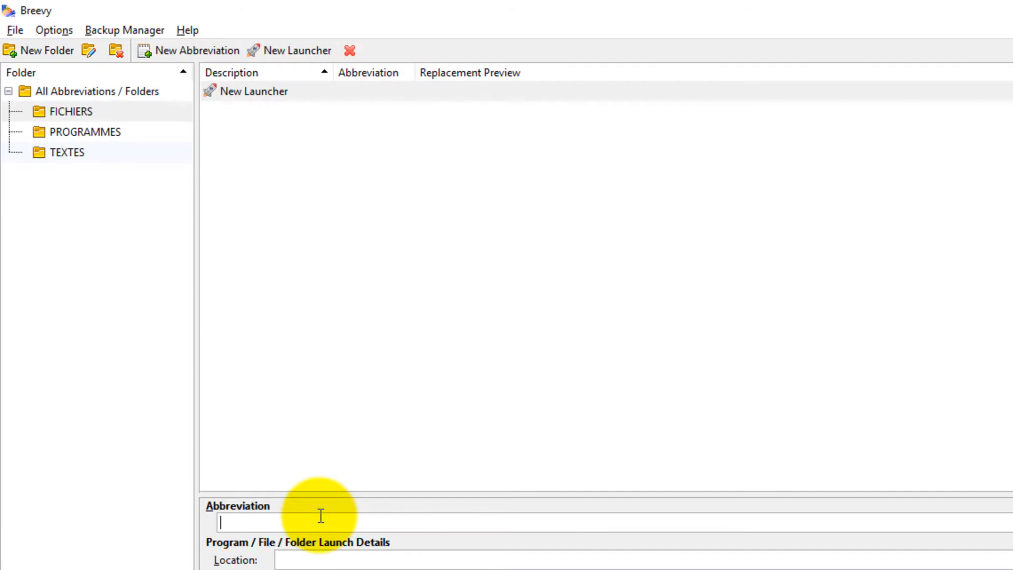
{"action": "type", "text": "bb"}
{"action": "type", "text": "fet"}
{"action": "key", "text": "BackSpace"}
{"action": "key", "text": "BackSpace"}
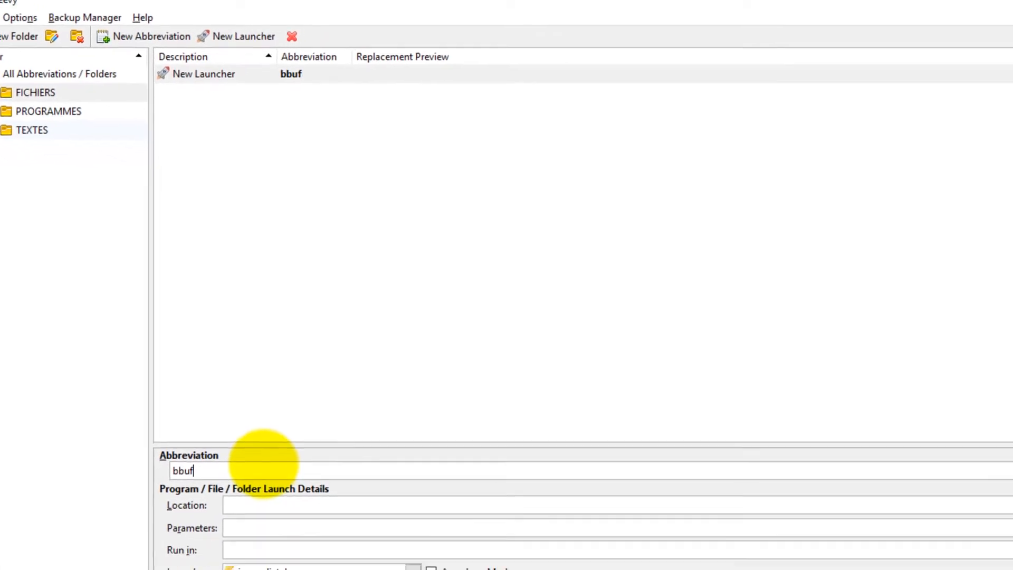
{"action": "type", "text": "fet"}
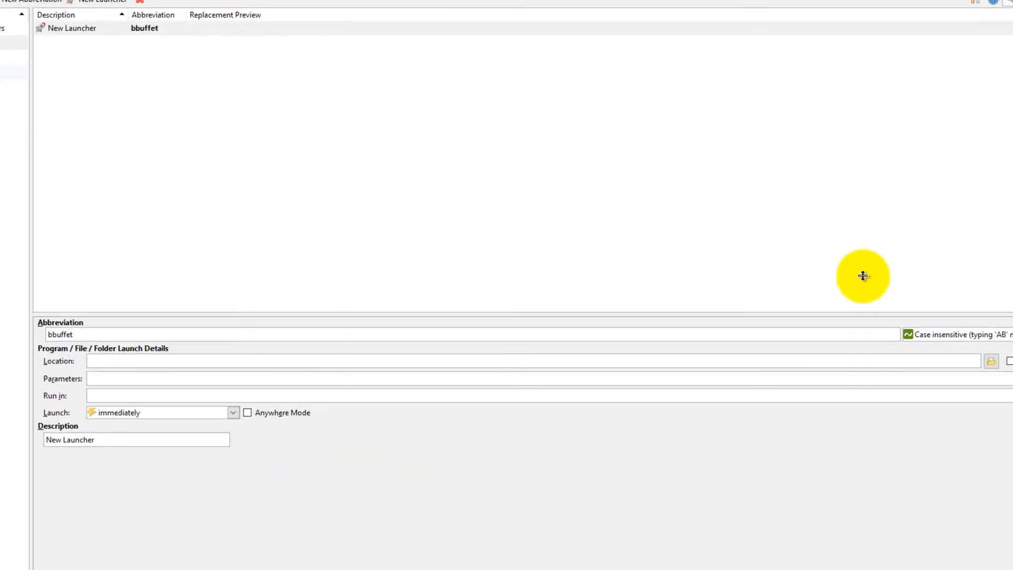
Browse for a file and choose TRAME BUFFET.xls from the desktop's IMPORTANT folder as the bbuffet launcher's location.
{"action": "left_click", "coordinate": [908, 331]}
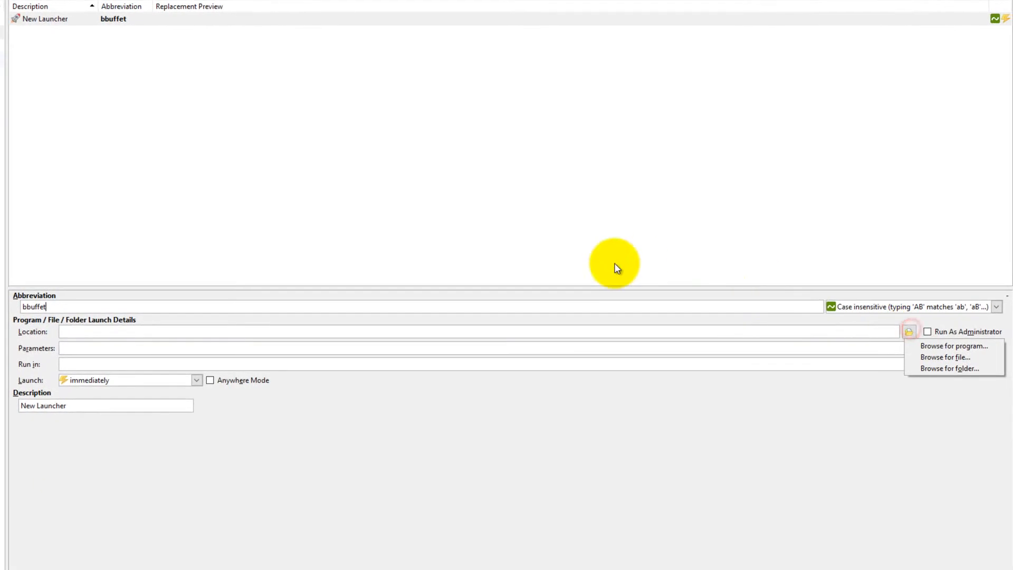
{"action": "left_click", "coordinate": [954, 358]}
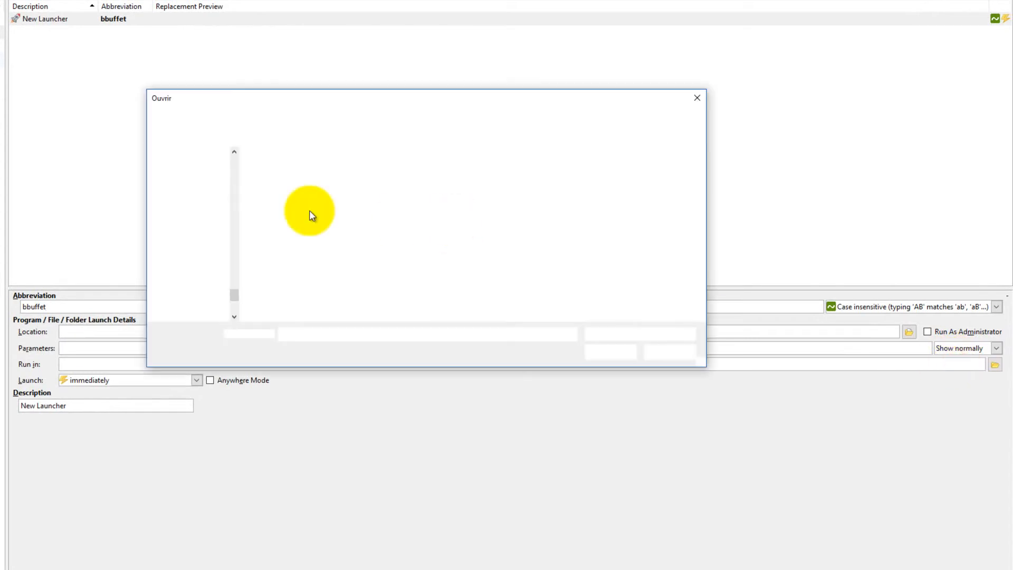
{"action": "left_click_drag", "start_coordinate": [236, 205], "coordinate": [238, 156]}
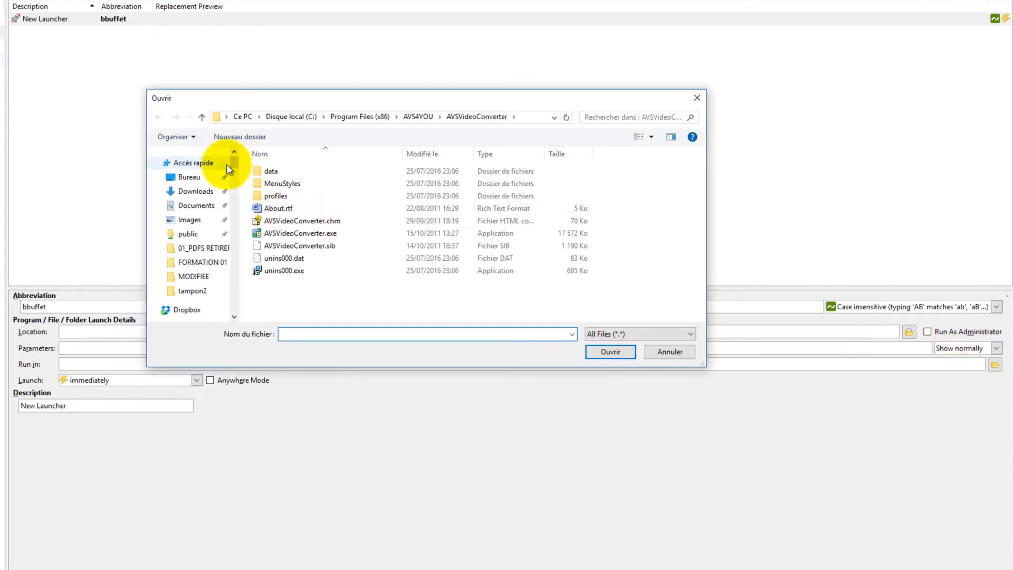
{"action": "left_click", "coordinate": [188, 177]}
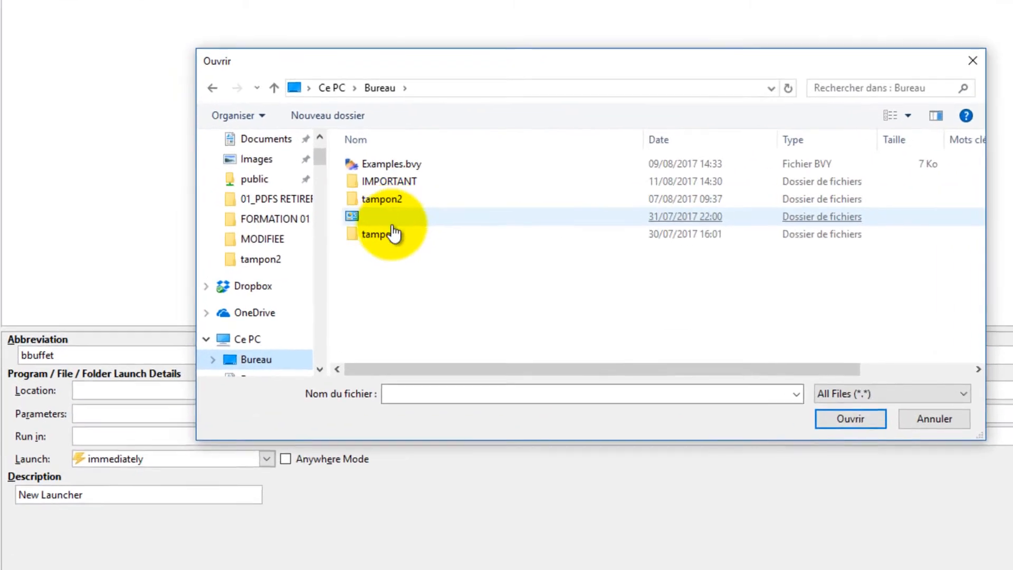
{"action": "double_click", "coordinate": [402, 182]}
{"action": "left_click", "coordinate": [402, 182]}
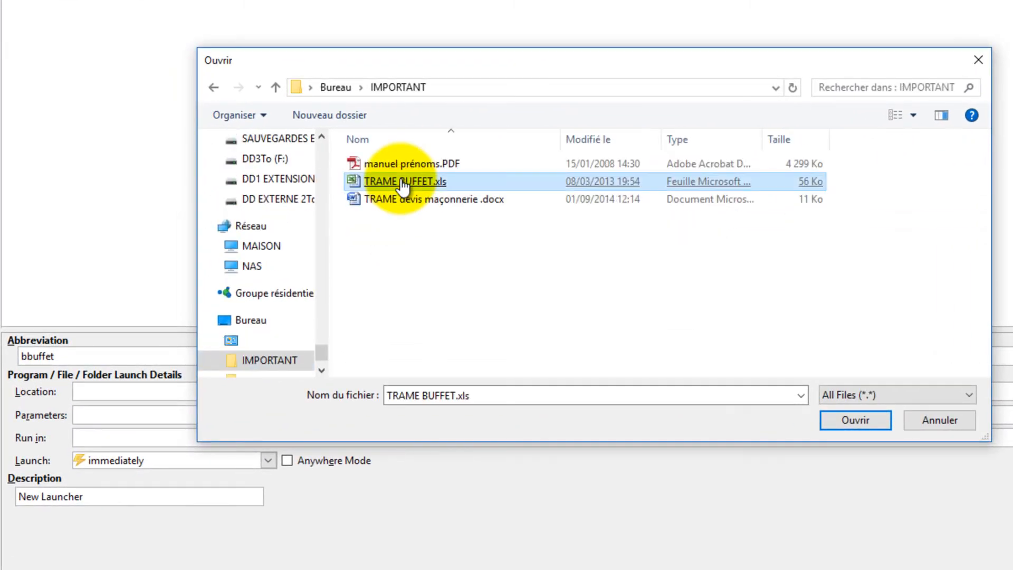
{"action": "double_click", "coordinate": [402, 182]}
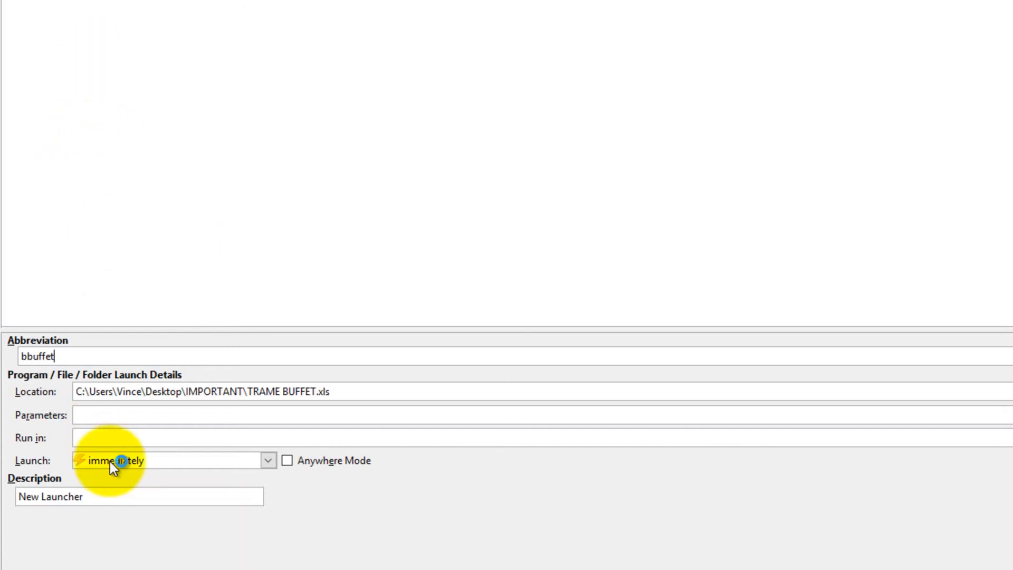
Replace the bbuffet launcher's description with TRAME BUFFET.
{"action": "left_click", "coordinate": [113, 501]}
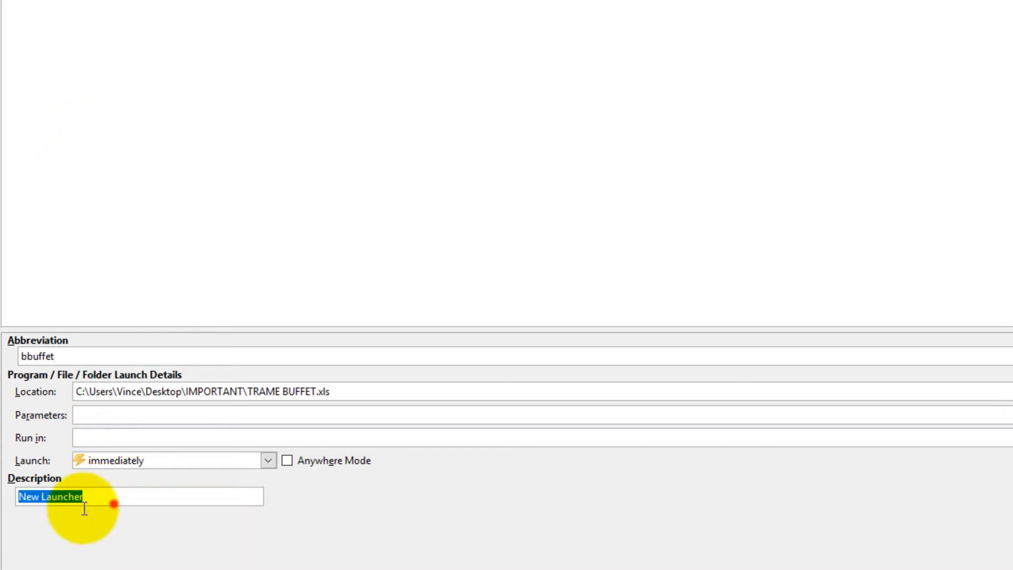
{"action": "type", "text": "TRAME "}
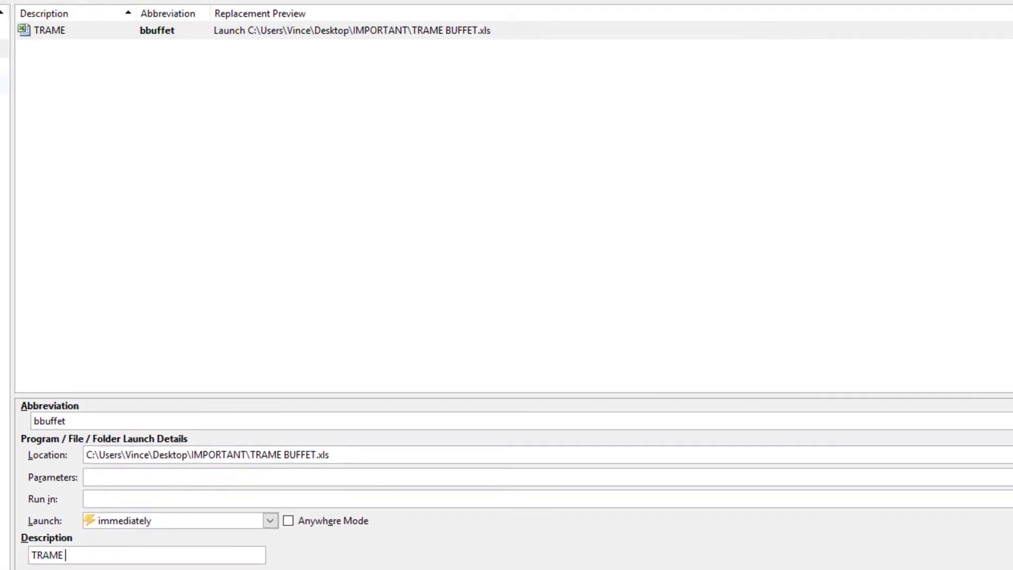
{"action": "type", "text": "BUFFET"}
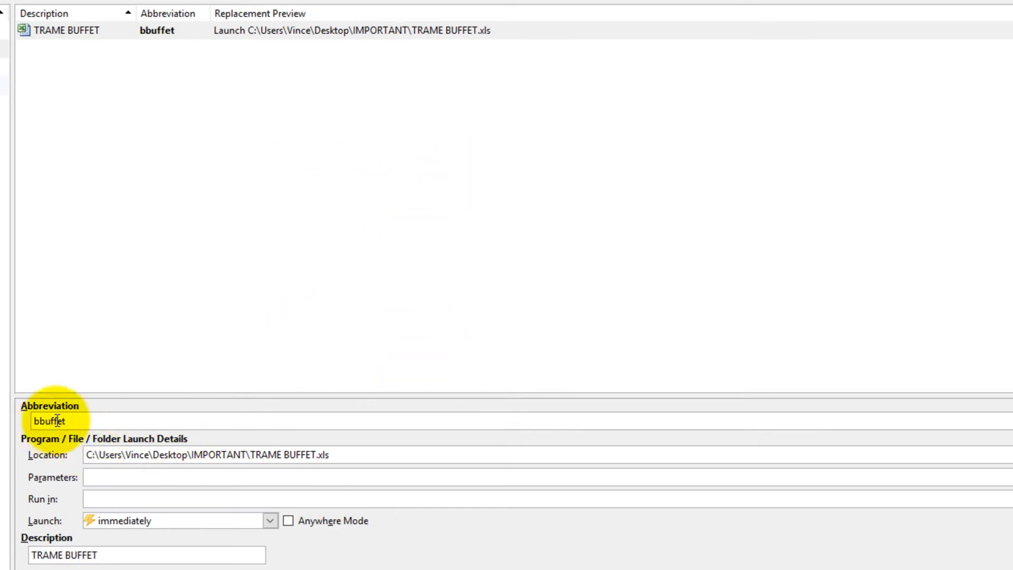
Test the bbuffet abbreviation in Breevy LaunchPad and look through the TRAME BUFFET.xls workbook it opens.
{"action": "key", "text": "ctrl+space"}
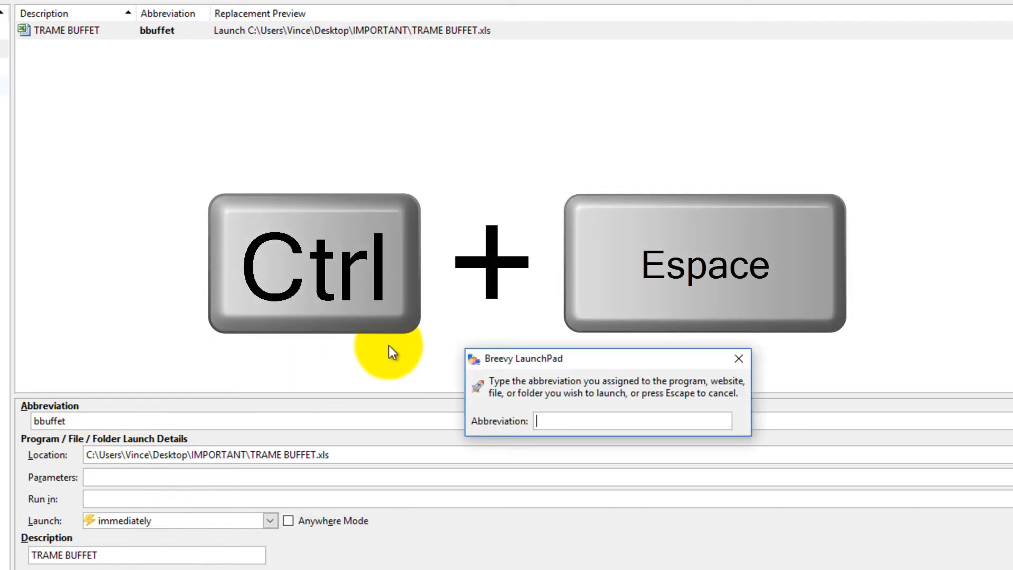
{"action": "type", "text": "bbufet"}
{"action": "key", "text": "BackSpace"}
{"action": "key", "text": "BackSpace"}
{"action": "type", "text": "fet"}
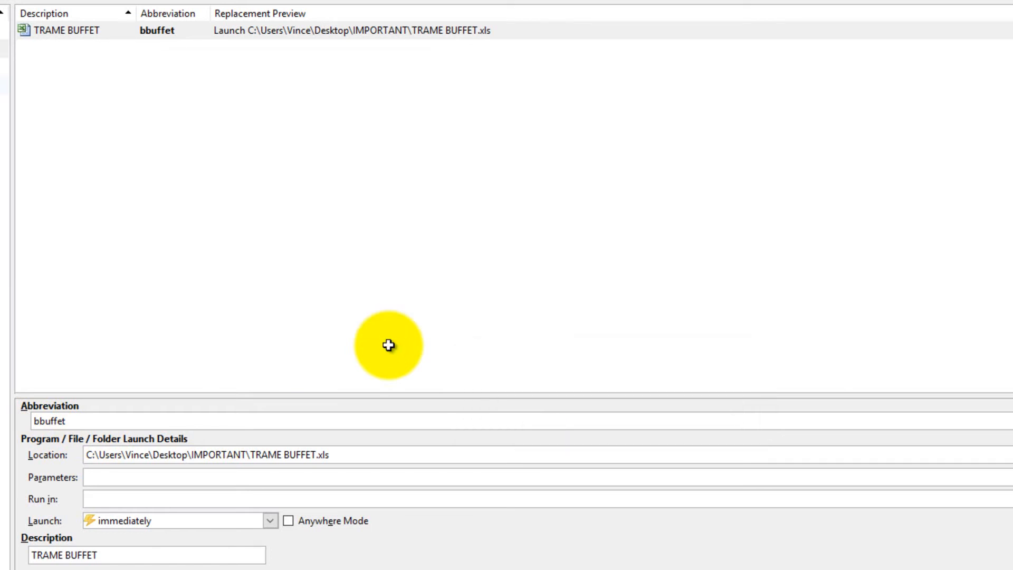
{"action": "scroll", "coordinate": [369, 364], "scroll_direction": "down", "scroll_amount": 2}
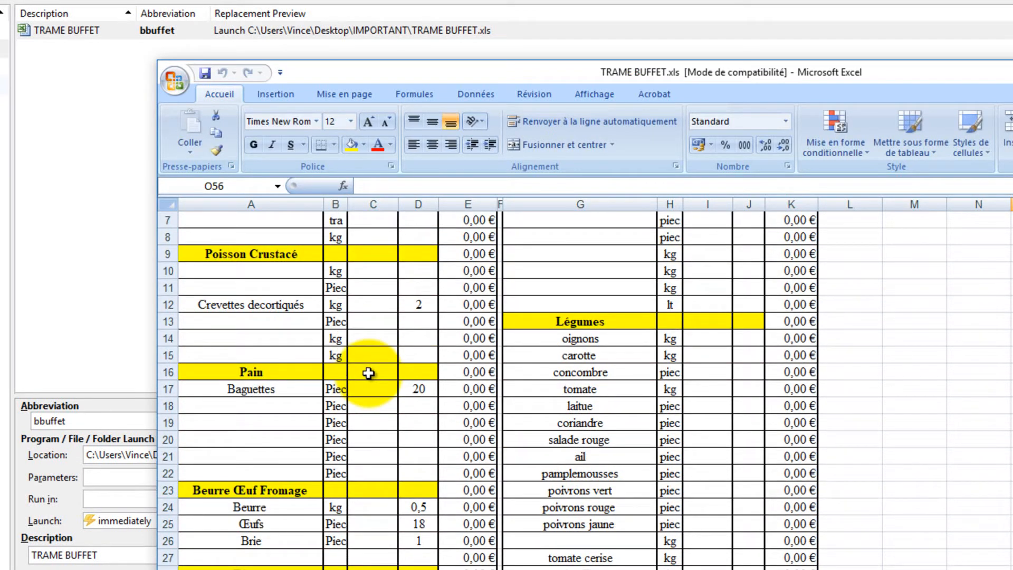
Return to Breevy and add another file launcher to the FICHIERS folder with the abbreviation ddevis.
{"action": "left_click", "coordinate": [134, 87]}
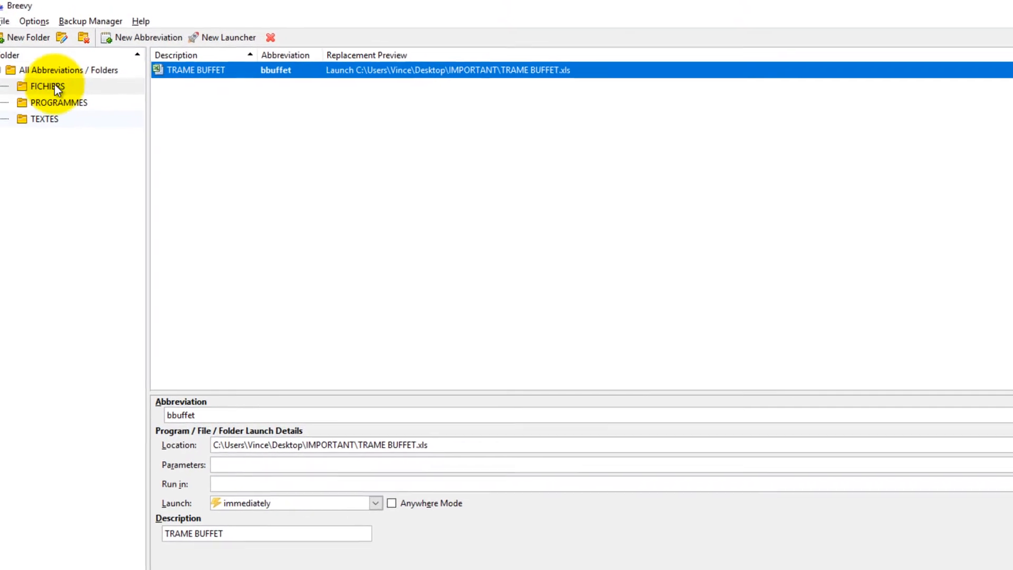
{"action": "left_click", "coordinate": [237, 38]}
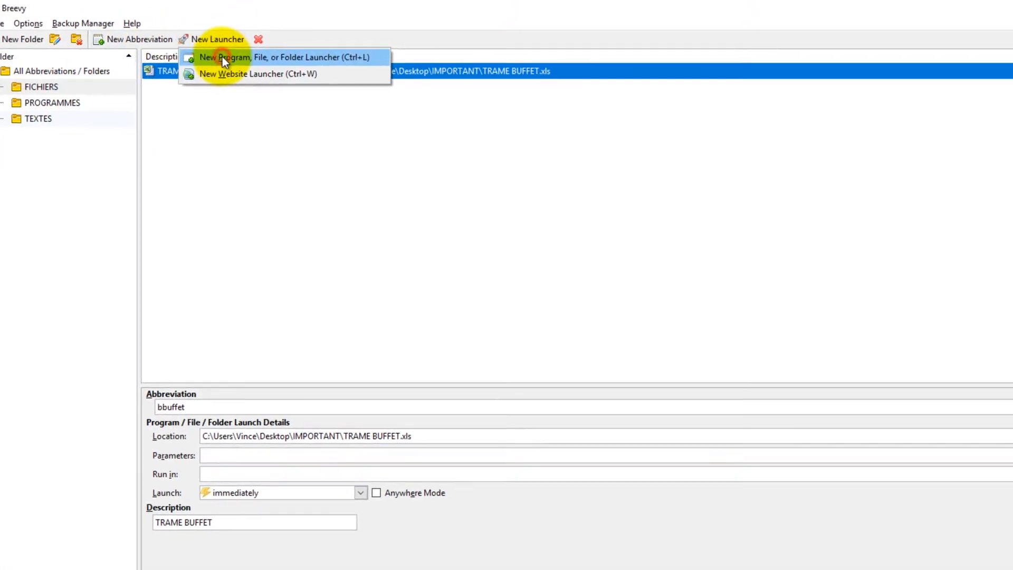
{"action": "left_click", "coordinate": [241, 60]}
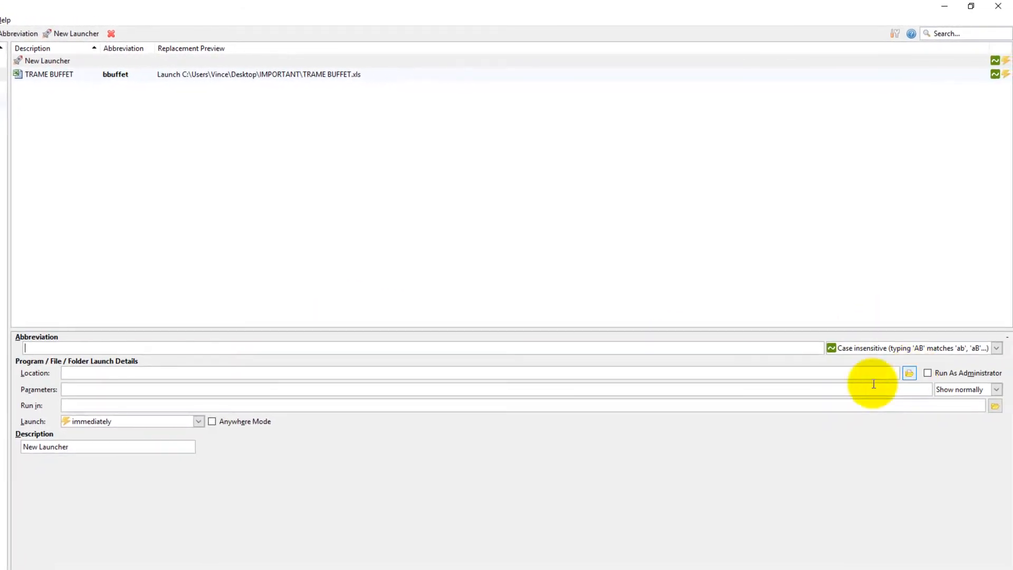
{"action": "type", "text": "ddevis"}
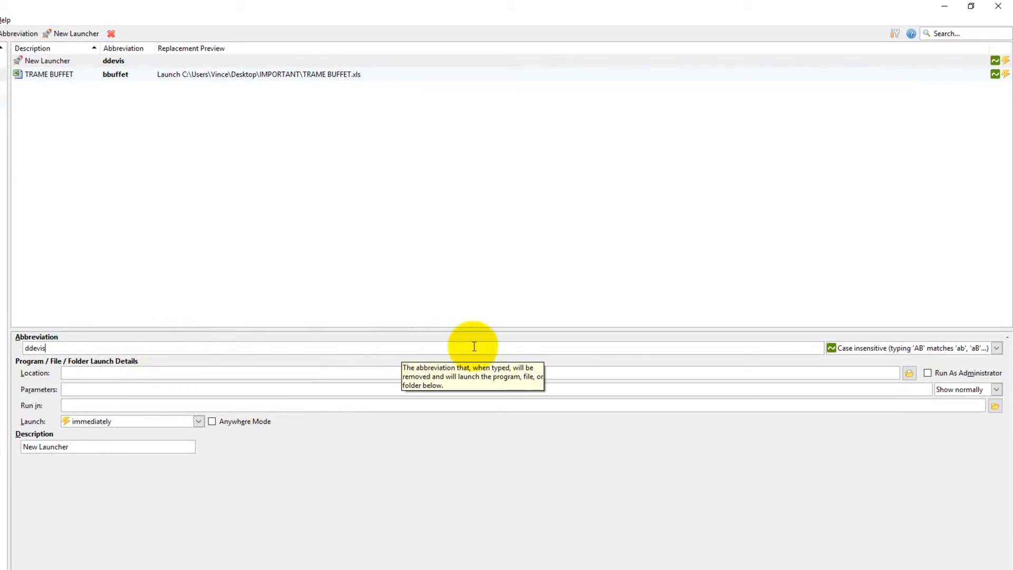
Browse for a file and set the ddevis launcher's location to TRAME devis maçonnerie .docx in the IMPORTANT folder.
{"action": "left_click", "coordinate": [909, 373]}
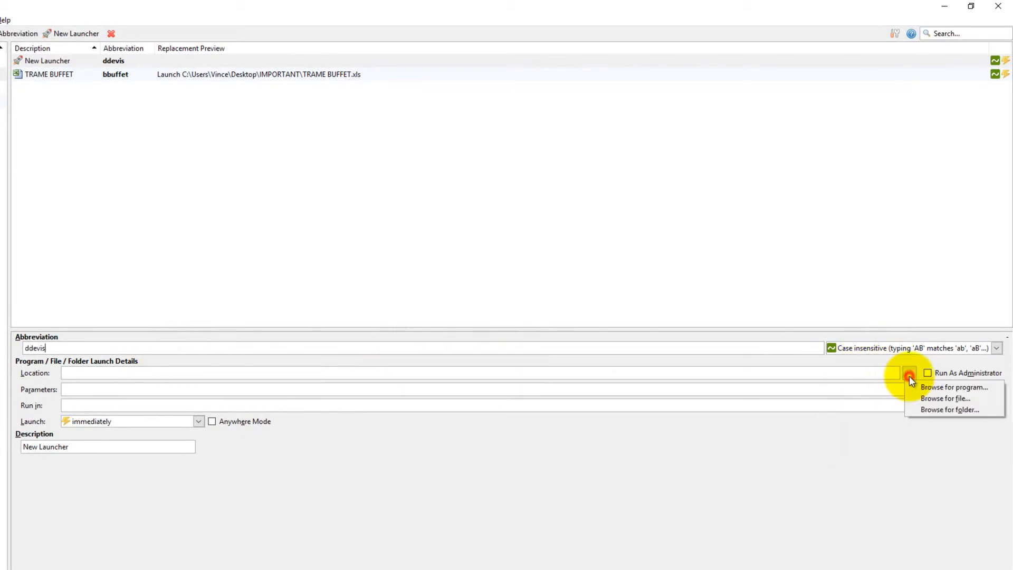
{"action": "left_click", "coordinate": [947, 400]}
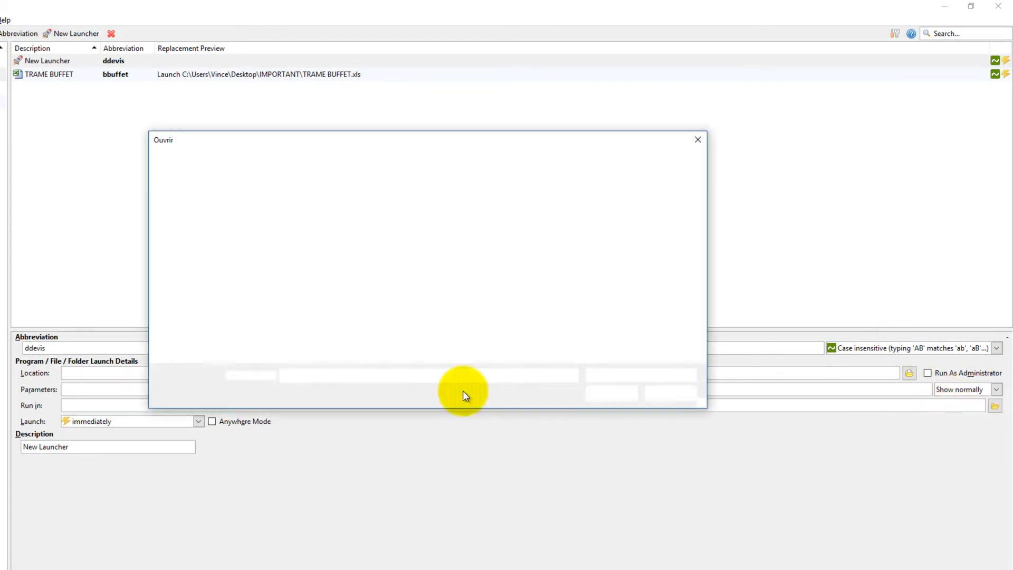
{"action": "double_click", "coordinate": [316, 239]}
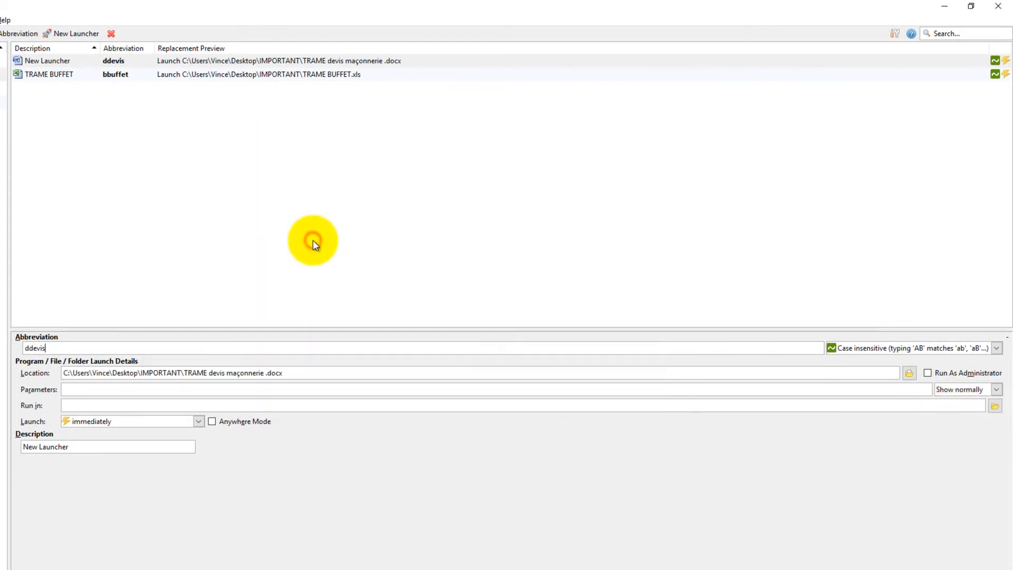
Replace the ddevis launcher's description with TRAME DEVIS and apply the changes.
{"action": "left_click", "coordinate": [76, 444]}
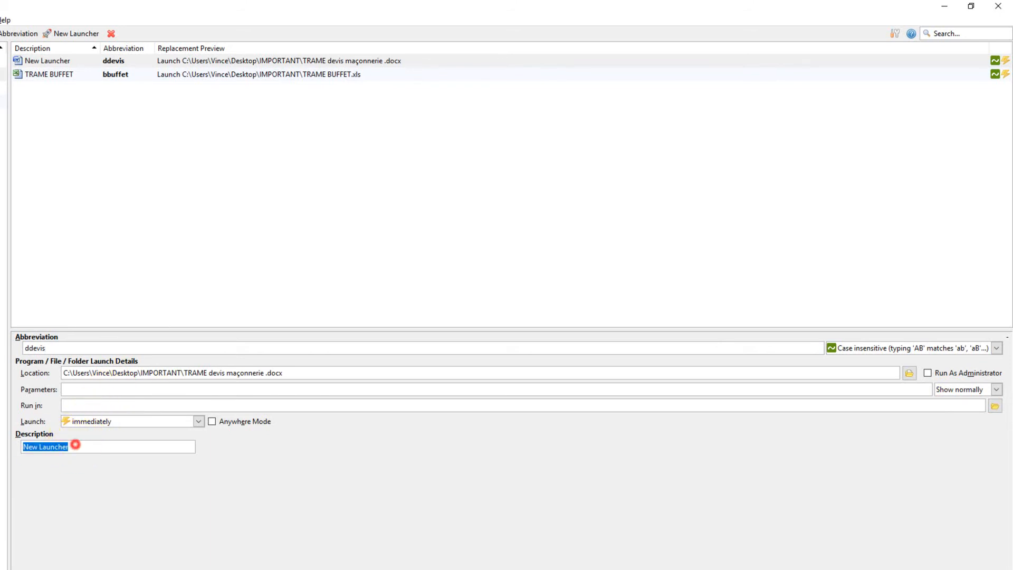
{"action": "type", "text": "TRAME"}
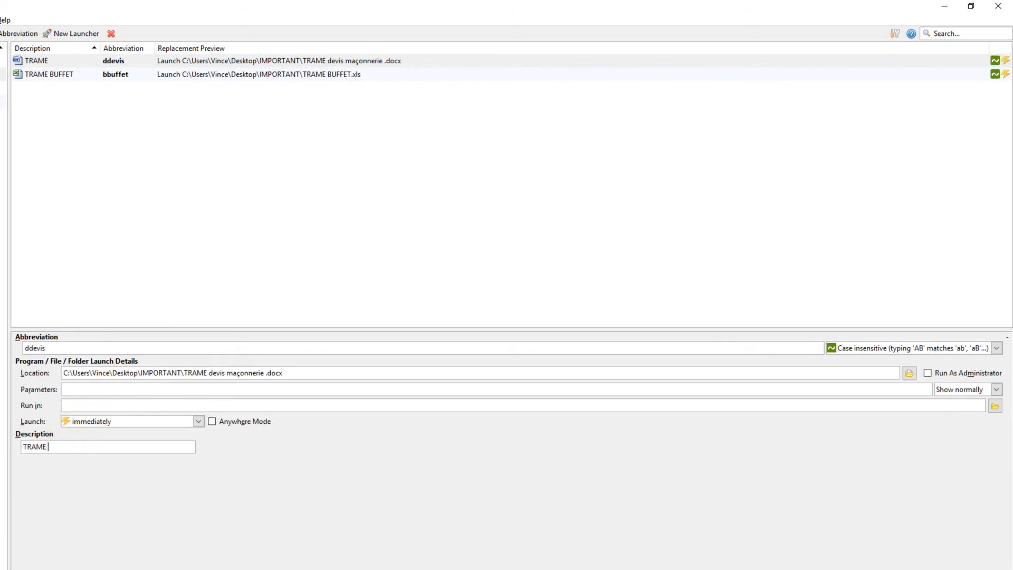
{"action": "type", "text": " DEVIS"}
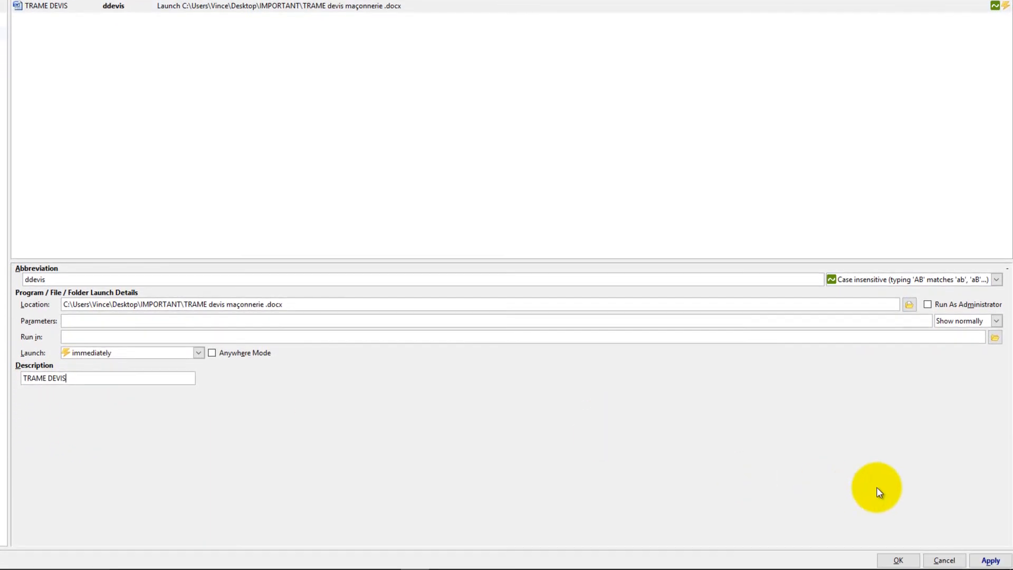
{"action": "left_click", "coordinate": [988, 560]}
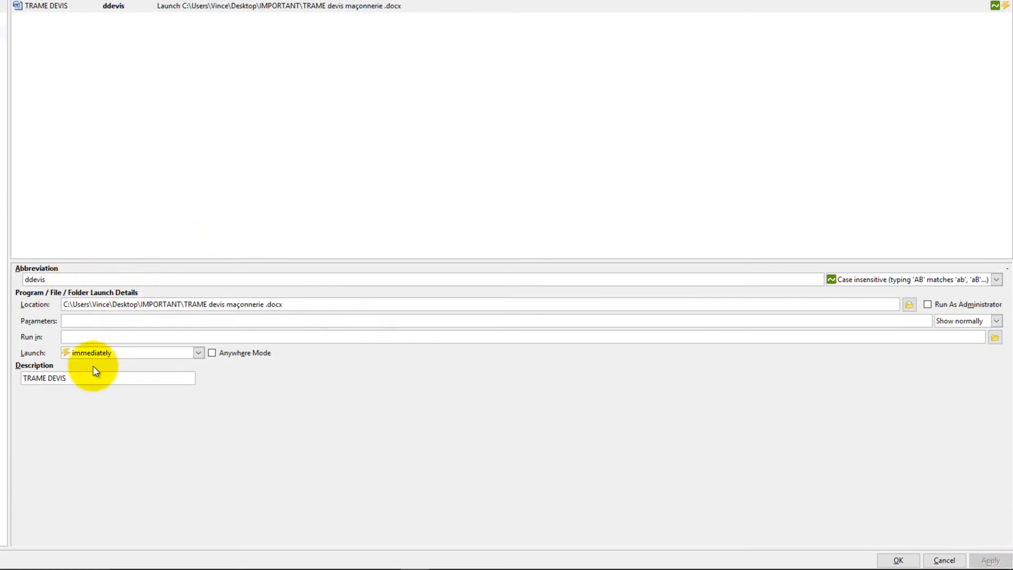
Test the ddevis abbreviation in Breevy LaunchPad and look through the TRAME devis maçonnerie .docx document it opens.
{"action": "key", "text": "ctrl+space"}
{"action": "type", "text": "ddevis"}
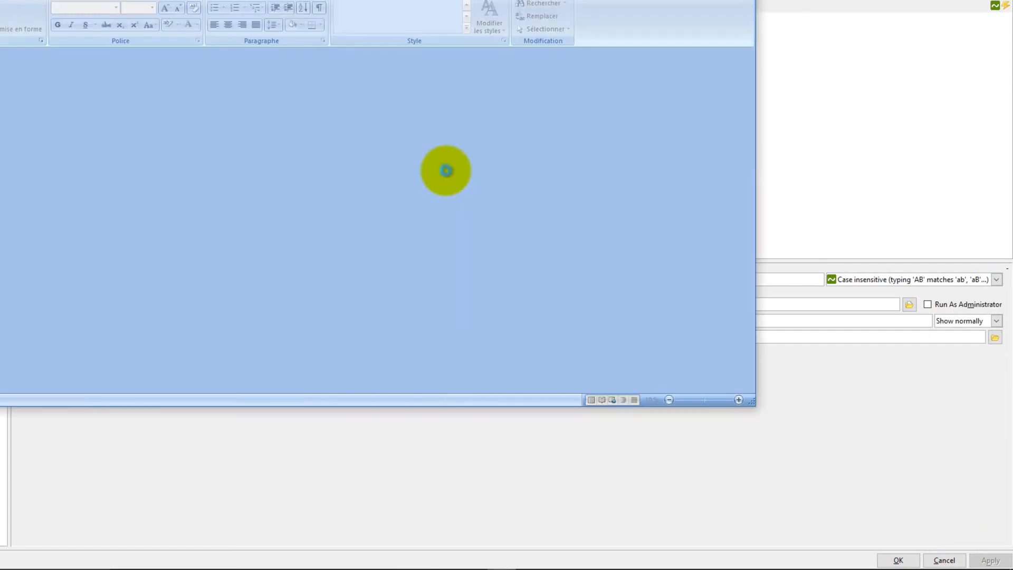
{"action": "scroll", "coordinate": [407, 221], "scroll_direction": "down", "scroll_amount": 3}
{"action": "scroll", "coordinate": [370, 220], "scroll_direction": "up", "scroll_amount": 2}
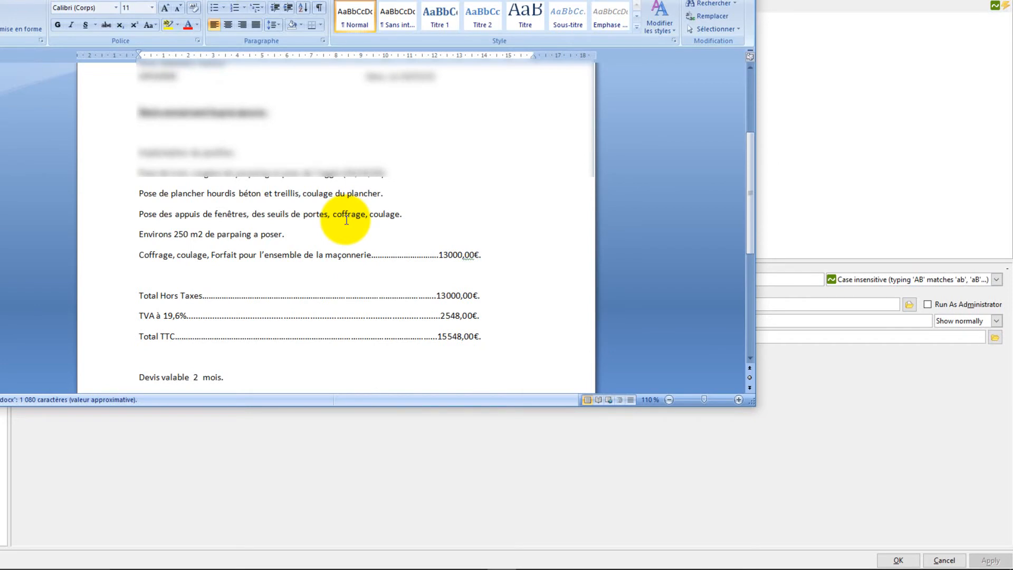
{"action": "left_click_drag", "start_coordinate": [367, 3], "coordinate": [422, 1]}
{"action": "scroll", "coordinate": [327, 311], "scroll_direction": "down", "scroll_amount": 2}
{"action": "left_click", "coordinate": [319, 324]}
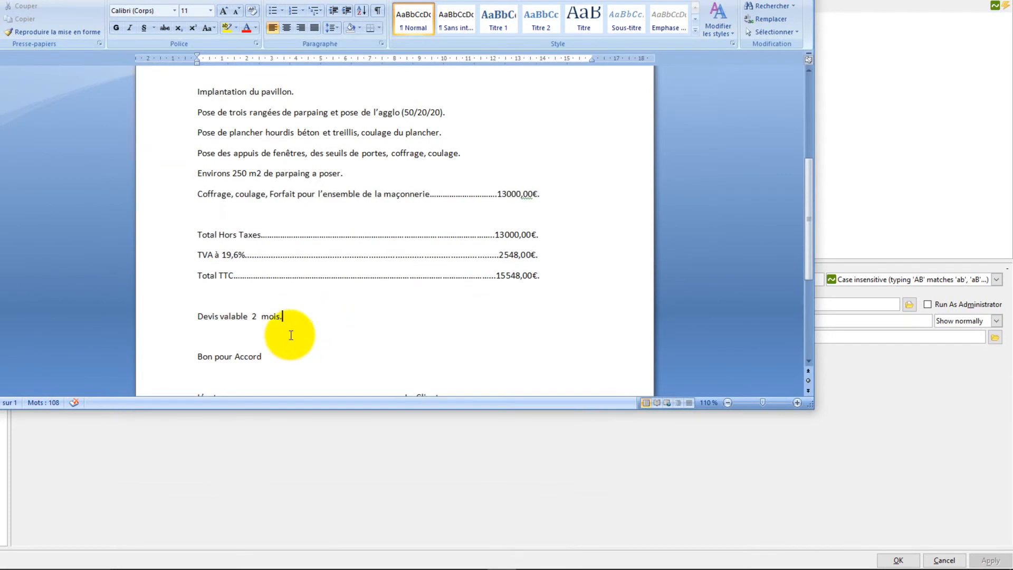
Return to Breevy and add another file launcher to the FICHIERS folder with the abbreviation pmanuel.
{"action": "type", "text": "bbufett"}
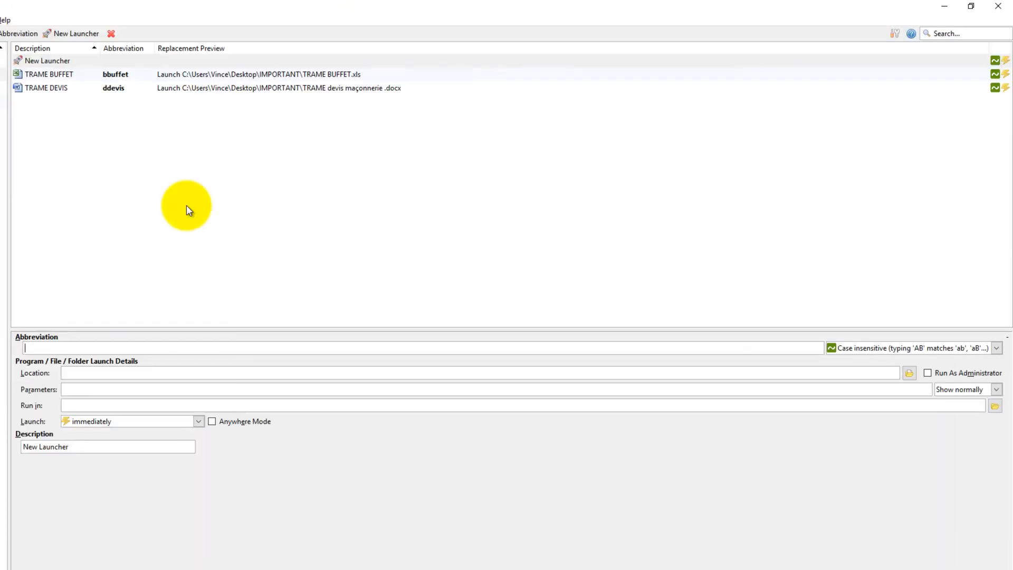
{"action": "left_click", "coordinate": [93, 346]}
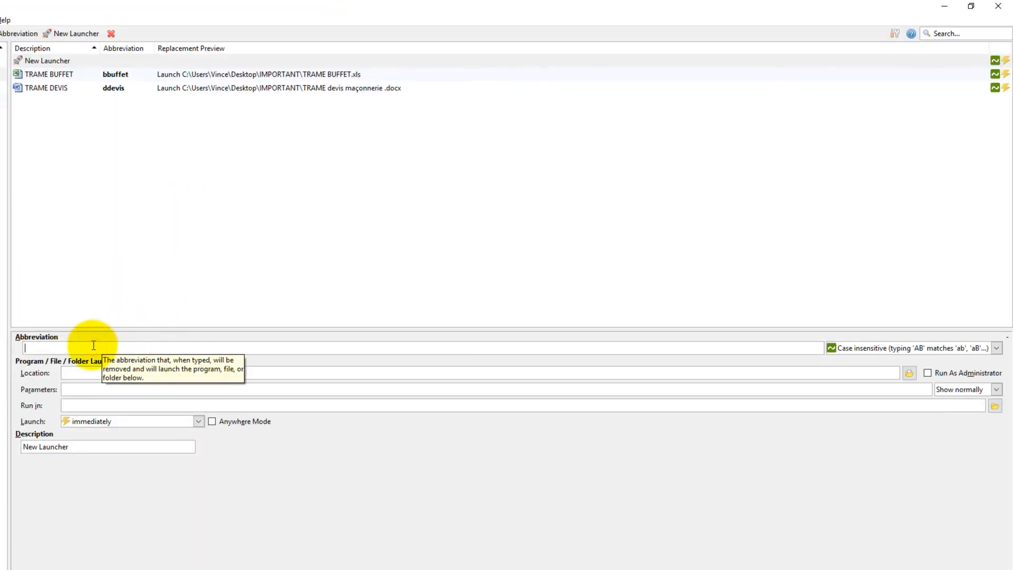
{"action": "left_click", "coordinate": [103, 344]}
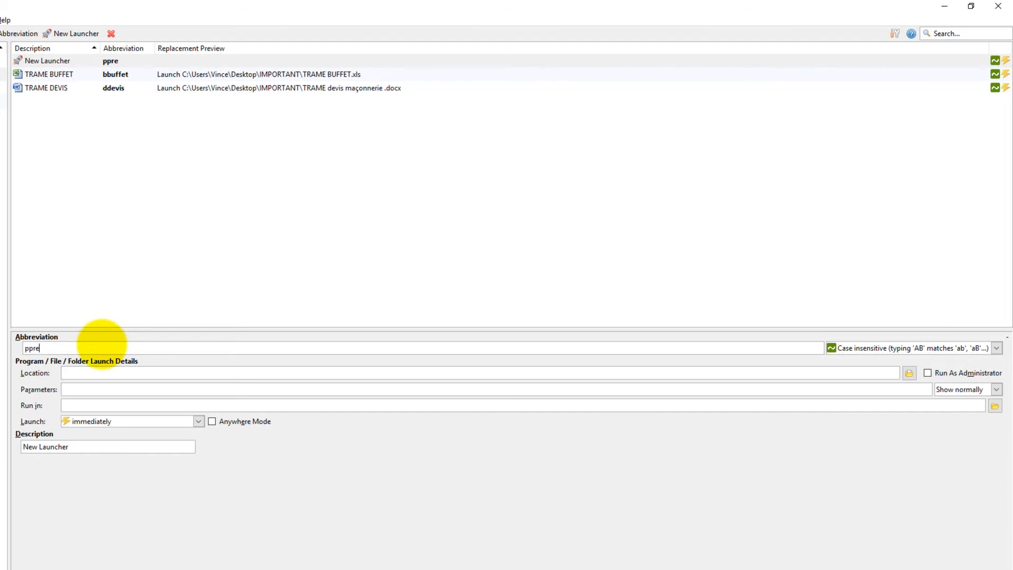
{"action": "type", "text": "pprenom"}
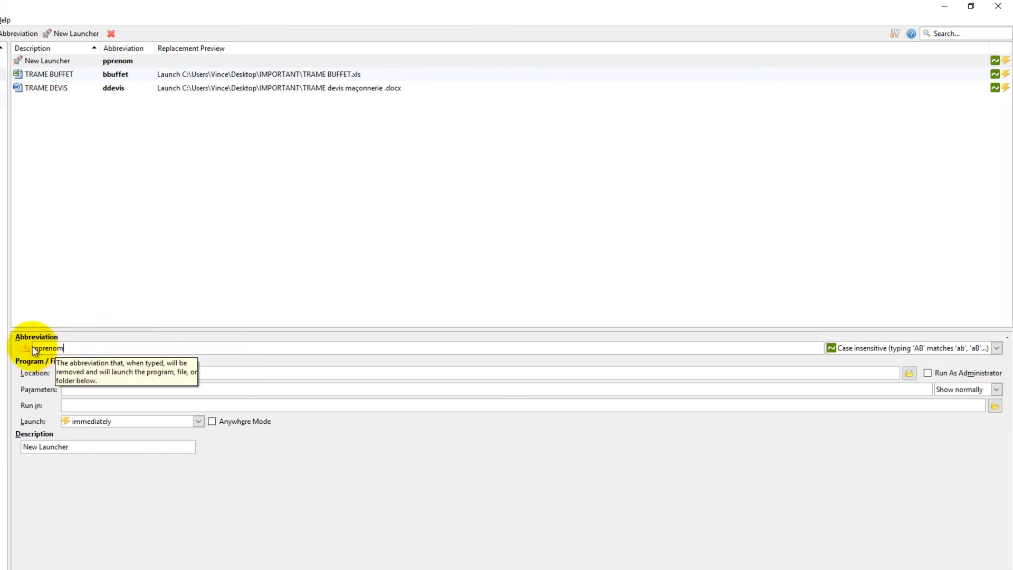
{"action": "mouse_move", "coordinate": [28, 350]}
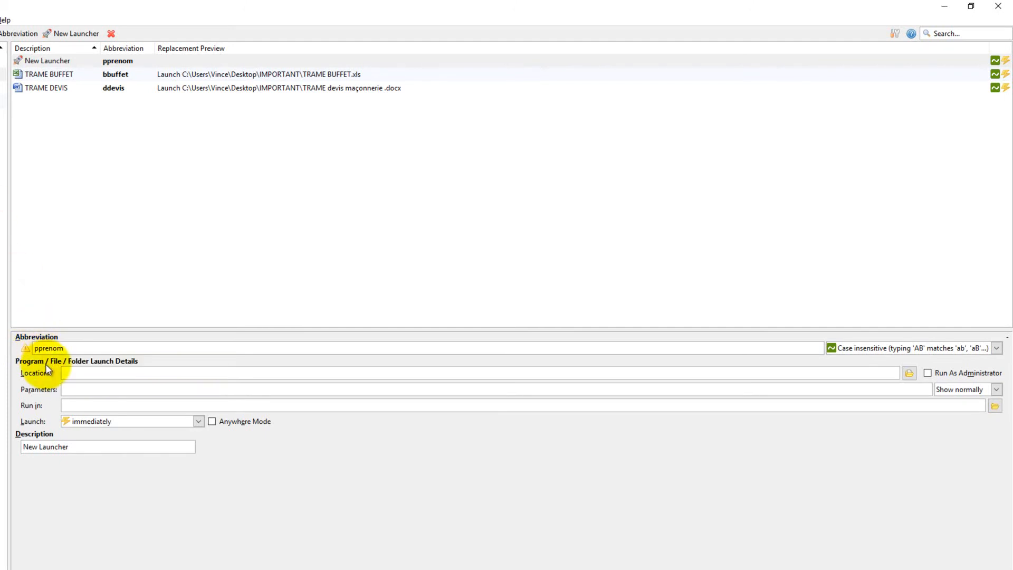
{"action": "key", "text": "BackSpace"}
{"action": "key", "text": "BackSpace"}
{"action": "key", "text": "BackSpace"}
{"action": "key", "text": "BackSpace"}
{"action": "key", "text": "BackSpace"}
{"action": "key", "text": "BackSpace"}
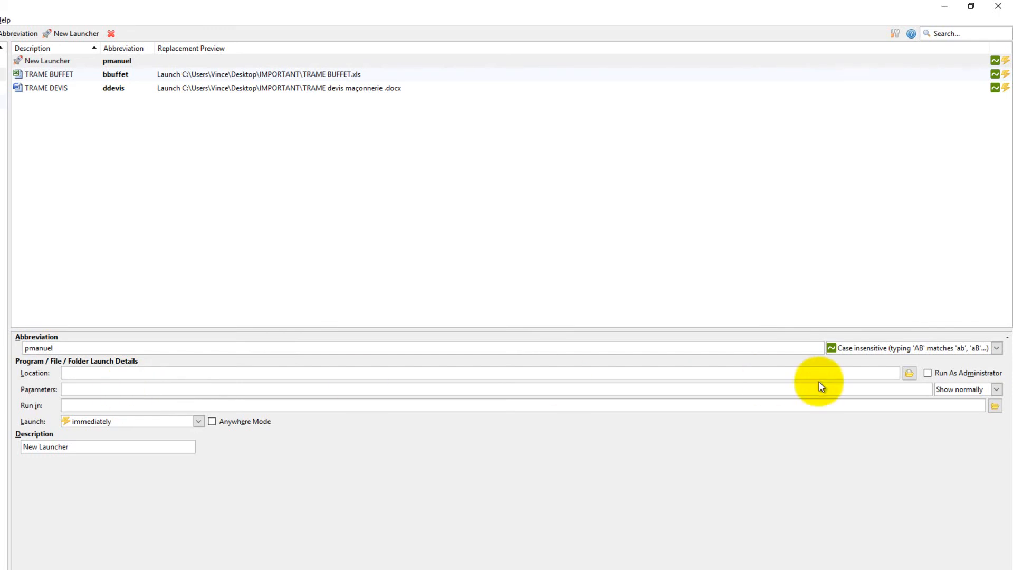
Set the pmanuel launcher's location to the file manuel prénoms.PDF in the IMPORTANT folder and its description to MANUEL PRENOMS.
{"action": "left_click", "coordinate": [908, 373]}
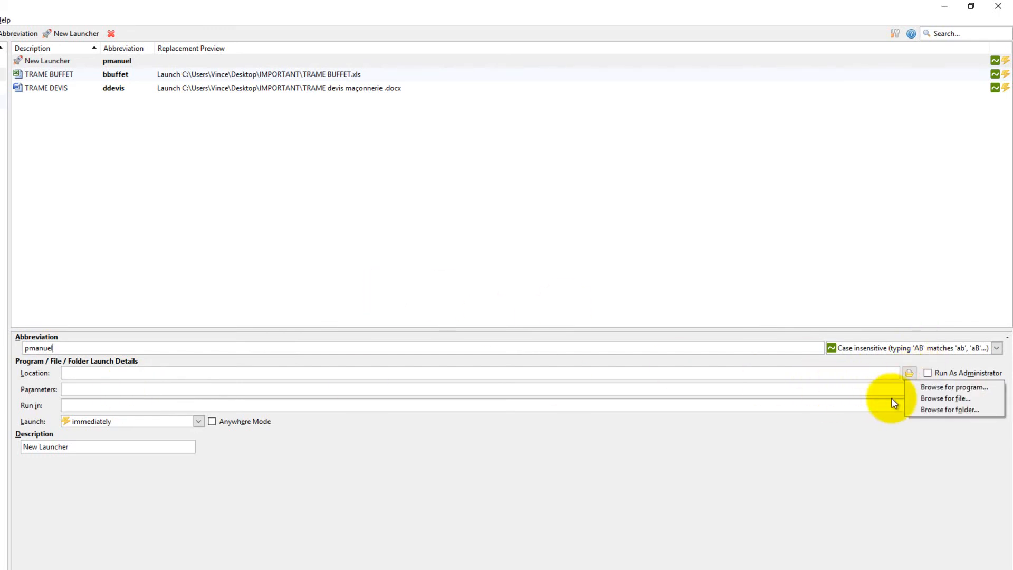
{"action": "left_click", "coordinate": [944, 400]}
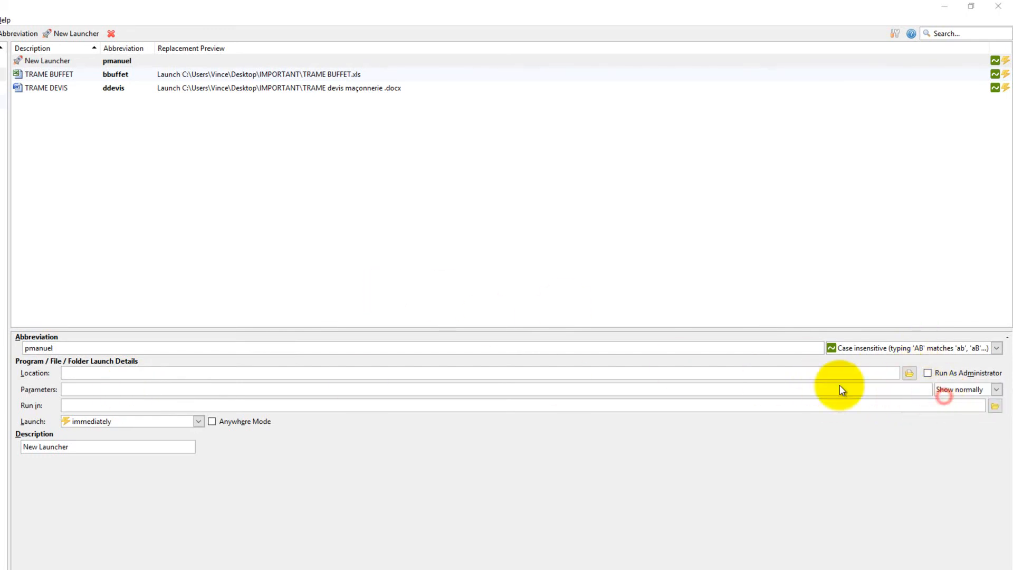
{"action": "double_click", "coordinate": [314, 213]}
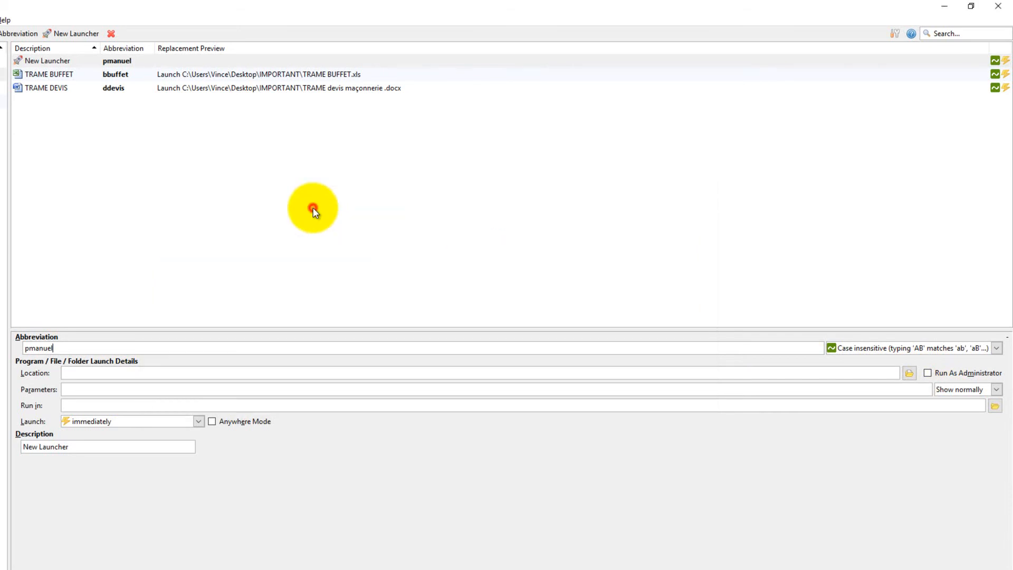
{"action": "triple_click", "coordinate": [79, 445]}
{"action": "type", "text": "MANUEL PRENOMS"}
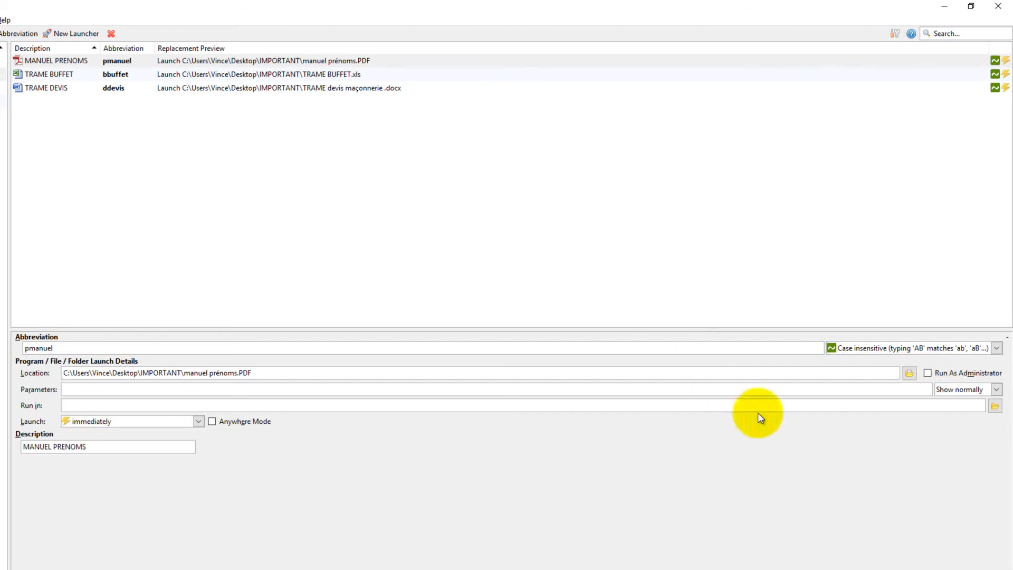
Test the pmanuel abbreviation in Breevy LaunchPad, look through the PDF it opens and close it.
{"action": "key", "text": "ctrl+alt+space"}
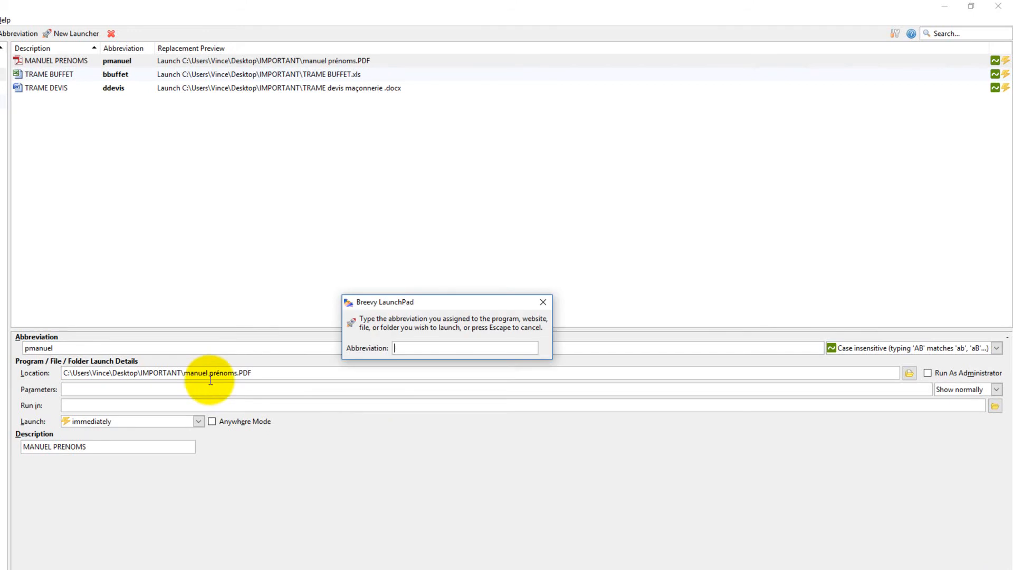
{"action": "type", "text": "pmanuel"}
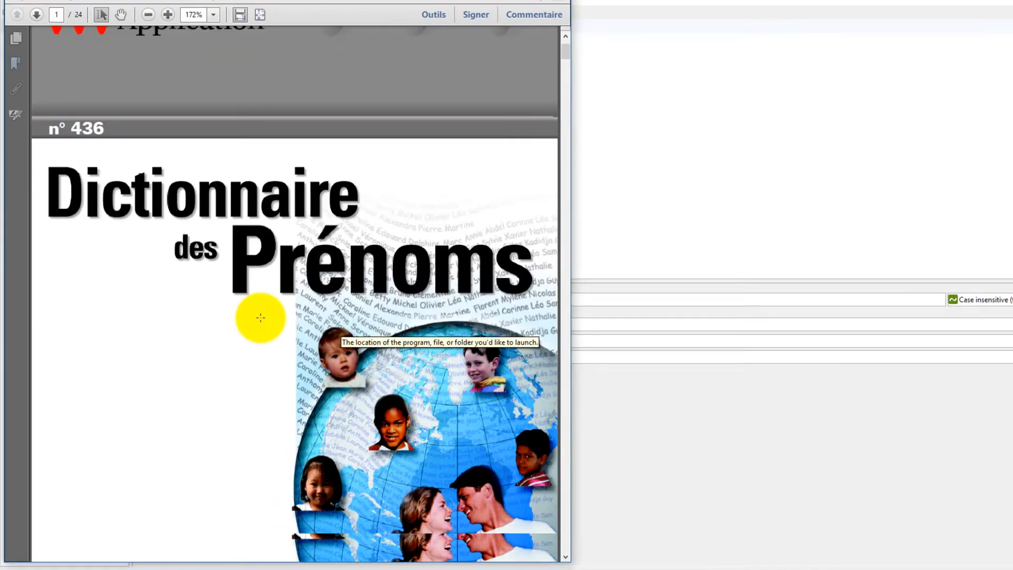
{"action": "scroll", "coordinate": [260, 317], "scroll_direction": "down", "scroll_amount": 5}
{"action": "left_click_drag", "start_coordinate": [567, 53], "coordinate": [565, 141]}
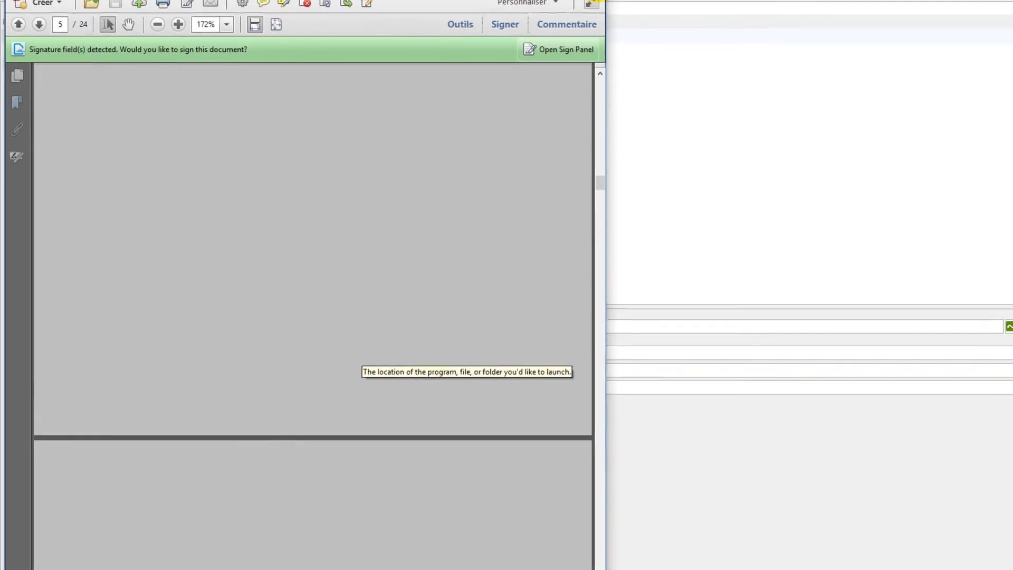
{"action": "left_click", "coordinate": [599, 0]}
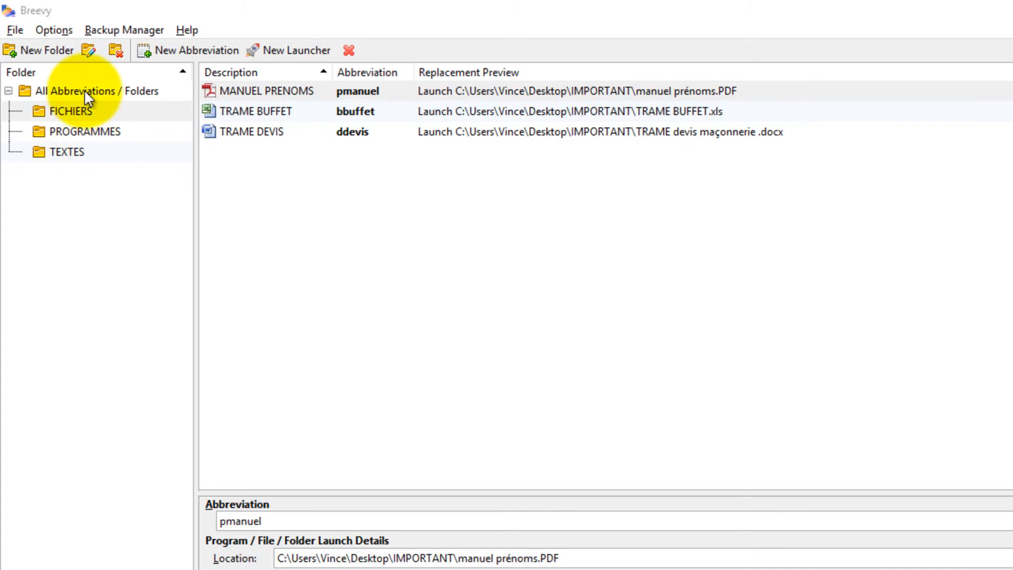
Create a new folder named REPERTOIRES under All Abbreviations / Folders.
{"action": "right_click", "coordinate": [64, 90]}
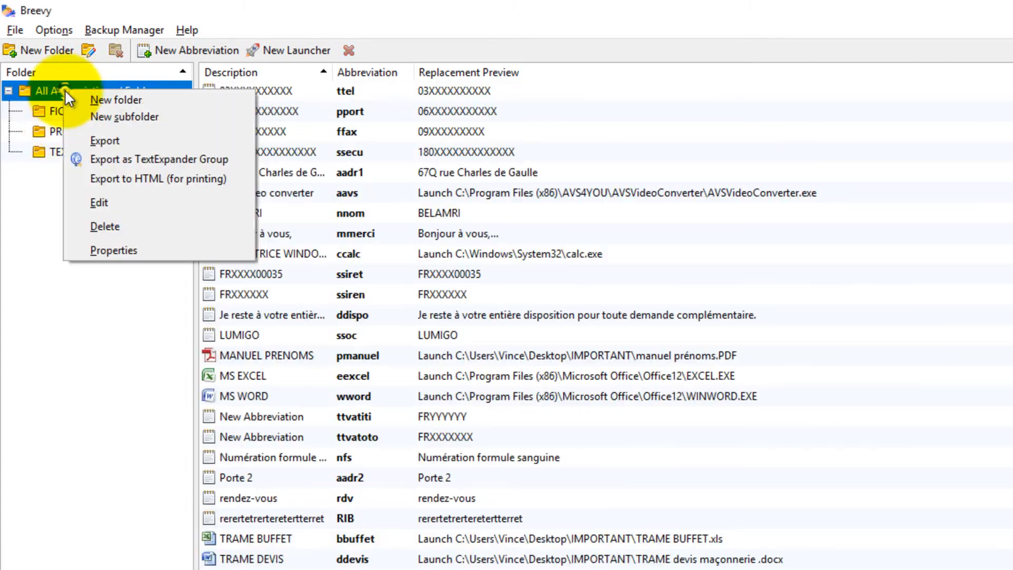
{"action": "left_click", "coordinate": [113, 100]}
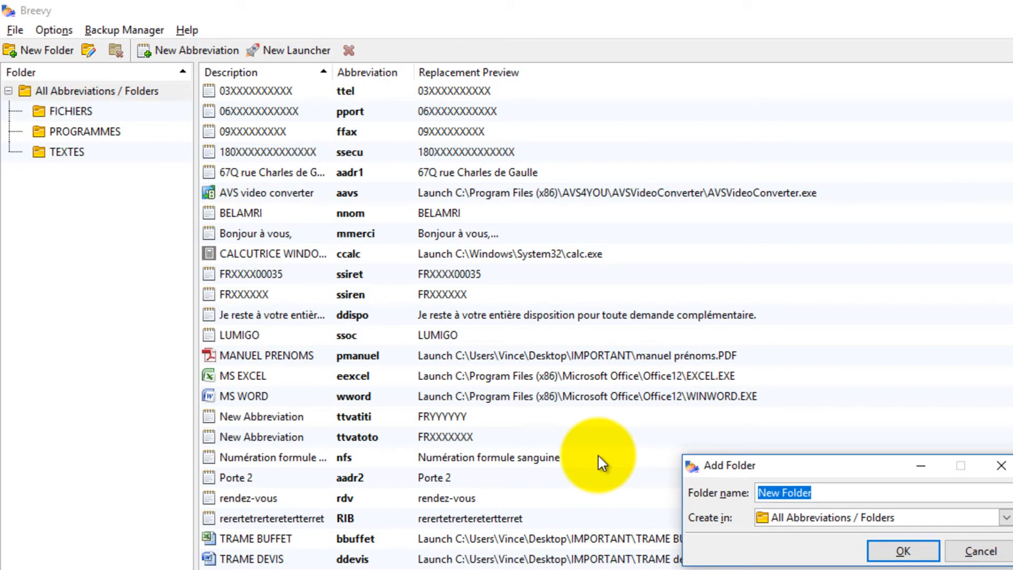
{"action": "type", "text": "REP"}
{"action": "type", "text": "ERTOIRES"}
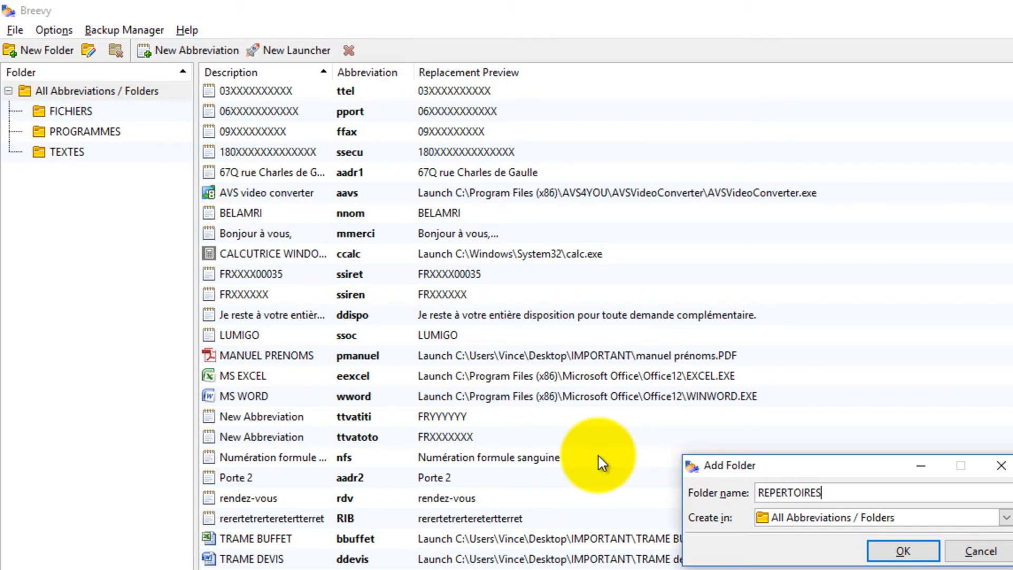
{"action": "left_click", "coordinate": [903, 550]}
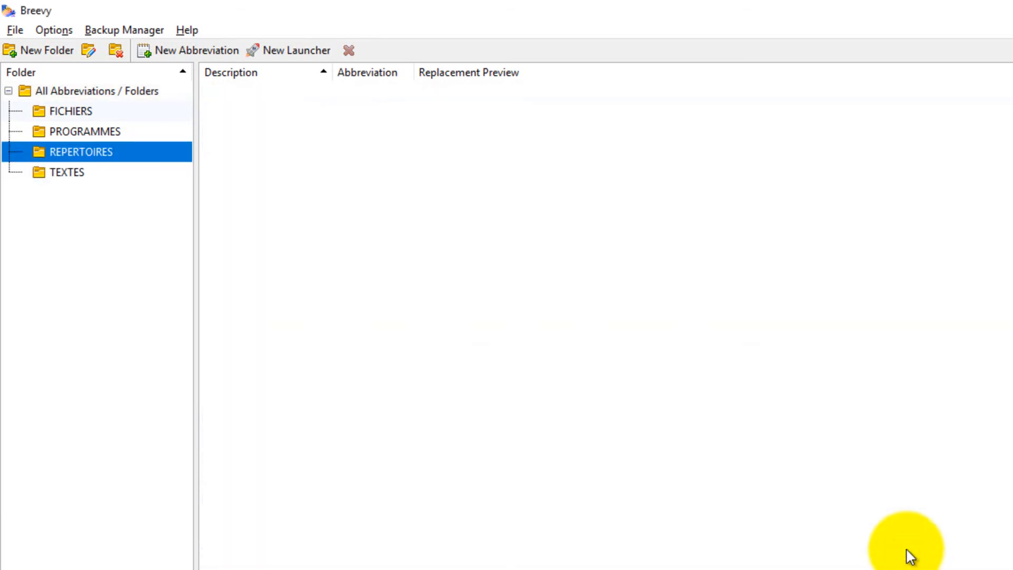
Add a program, file or folder launcher to the REPERTOIRES folder with the abbreviation ttrames.
{"action": "left_click", "coordinate": [265, 49]}
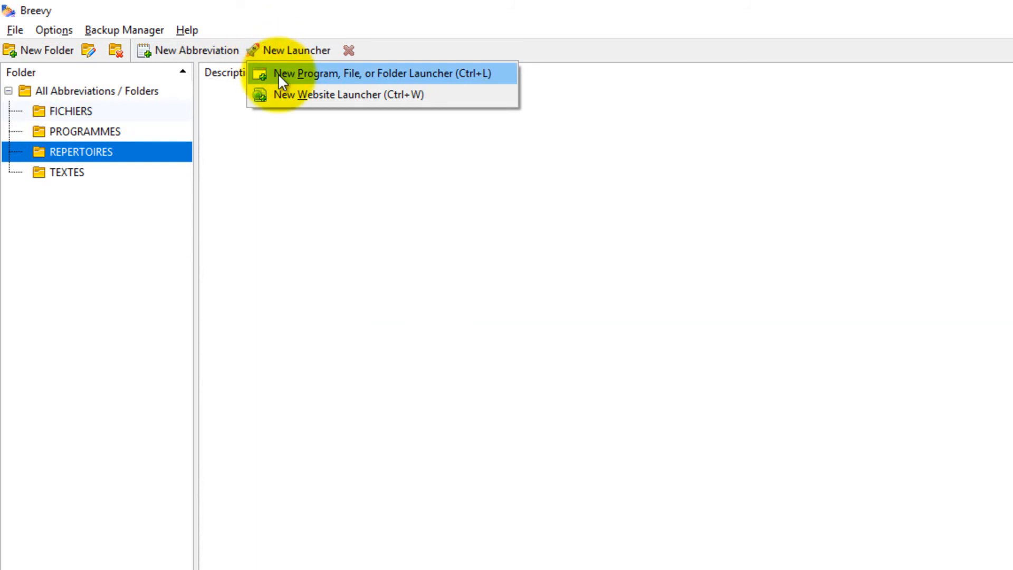
{"action": "left_click", "coordinate": [336, 74]}
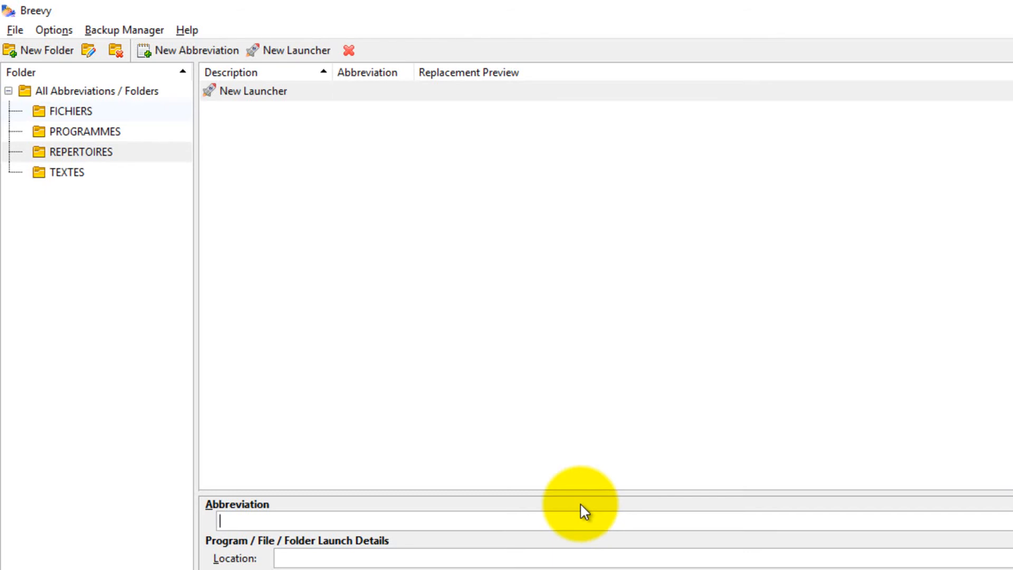
{"action": "type", "text": "ttrames"}
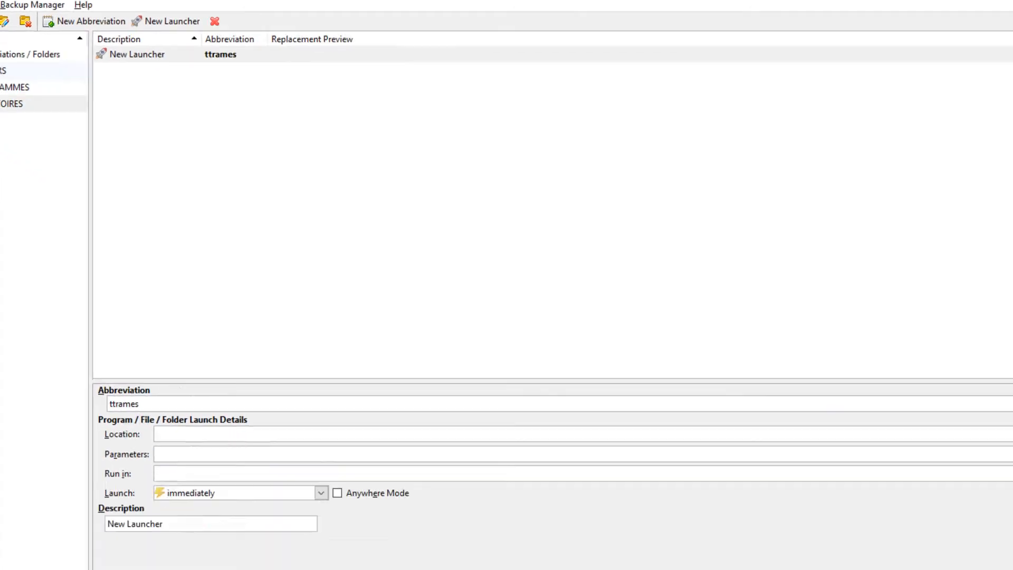
Browse for a folder and set the ttrames launcher's location to the IMPORTANT folder on the desktop.
{"action": "left_click", "coordinate": [907, 334]}
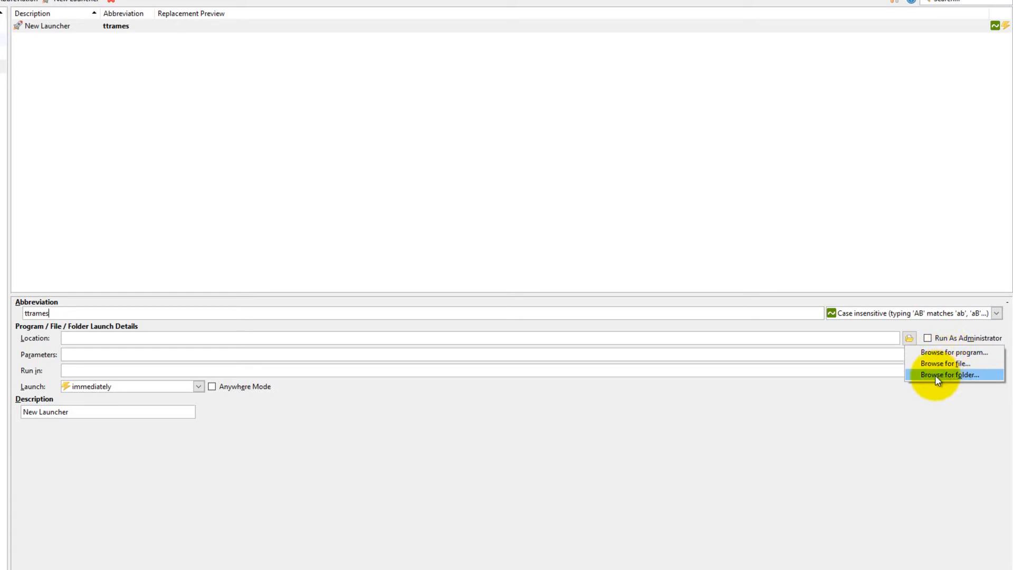
{"action": "left_click", "coordinate": [951, 374]}
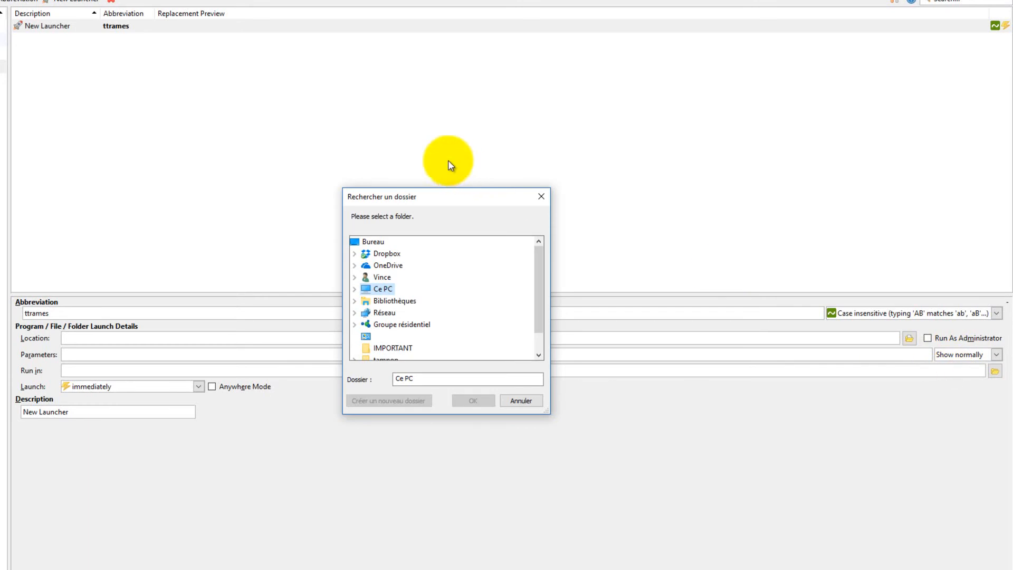
{"action": "scroll", "coordinate": [417, 271], "scroll_direction": "down", "scroll_amount": 1}
{"action": "left_click", "coordinate": [407, 324]}
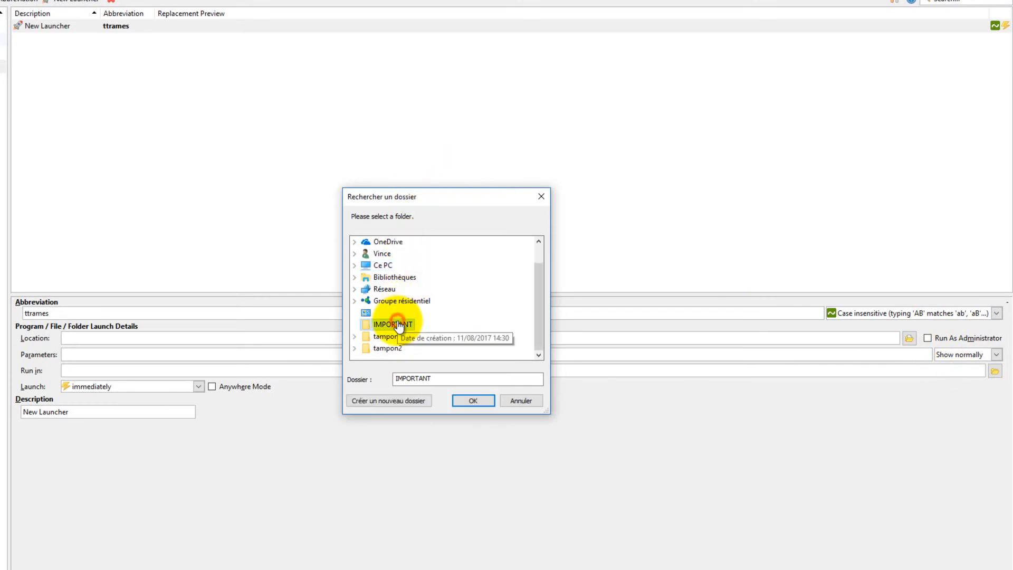
{"action": "left_click", "coordinate": [464, 401]}
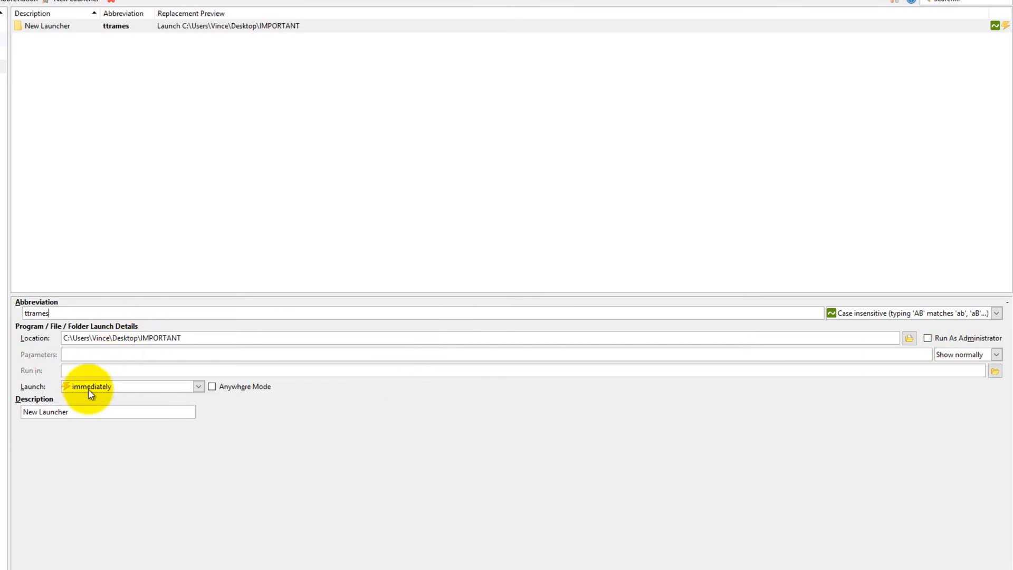
Replace the ttrames launcher's description with DOSSIER TRAMES and apply the changes.
{"action": "left_click_drag", "start_coordinate": [86, 411], "coordinate": [21, 412]}
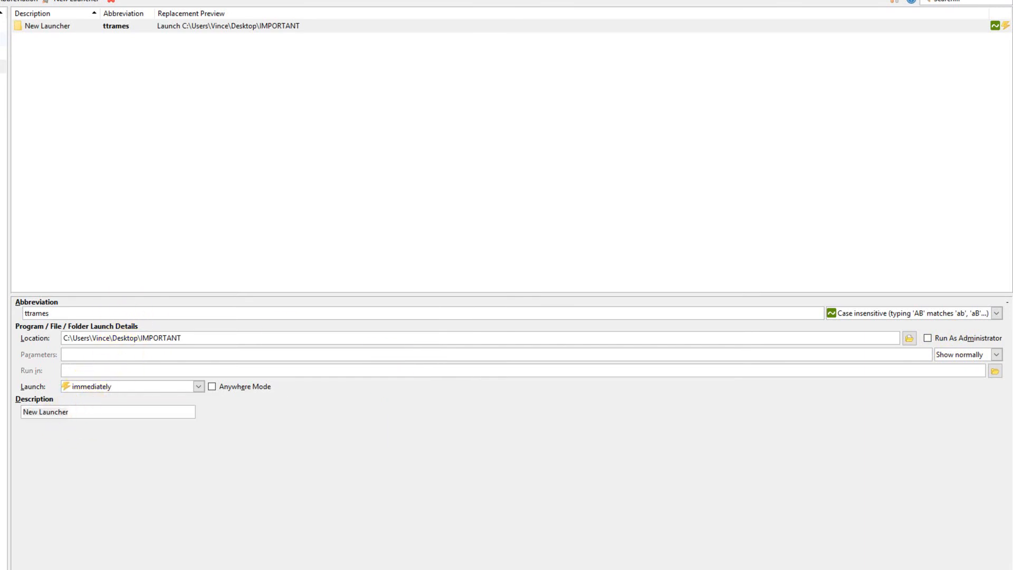
{"action": "triple_click", "coordinate": [85, 413]}
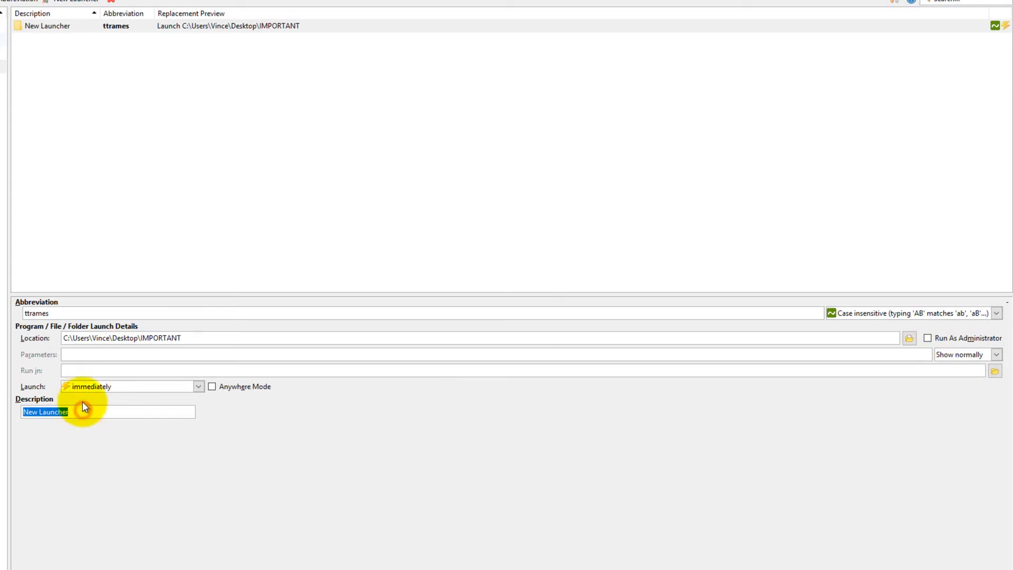
{"action": "type", "text": "REPERT"}
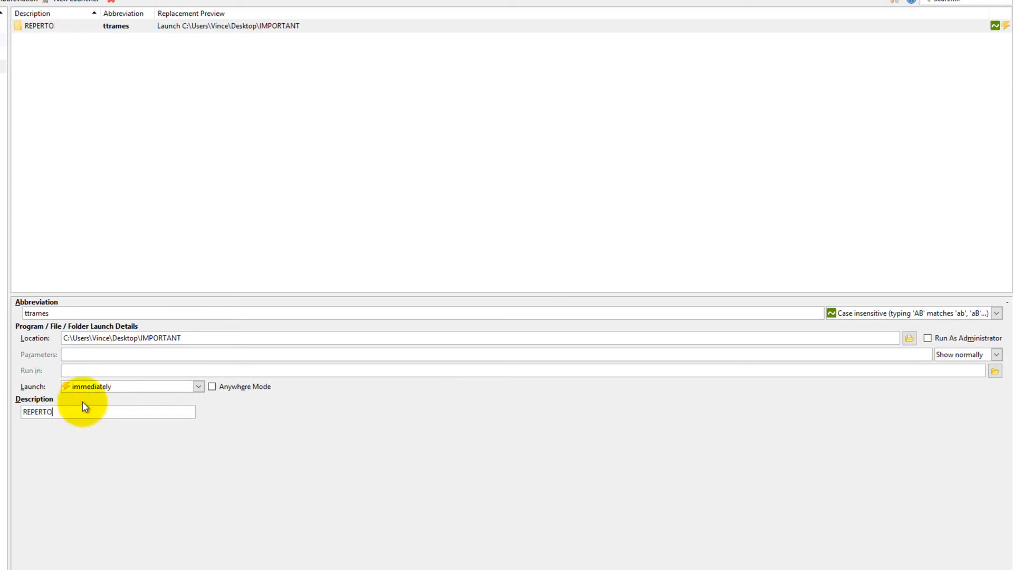
{"action": "key", "text": "ctrl+a"}
{"action": "key", "text": "BackSpace"}
{"action": "type", "text": "DOSSIER TRAME"}
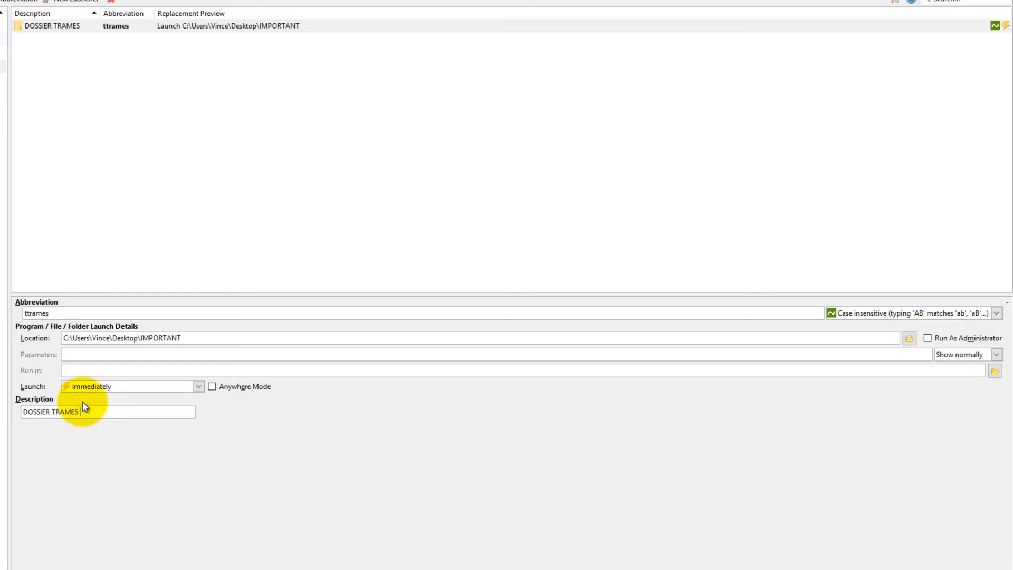
{"action": "left_click", "coordinate": [989, 560]}
Test the ttrames abbreviation in Breevy LaunchPad and select manuel prénoms.PDF in the IMPORTANT folder it opens.
{"action": "key", "text": "ctrl+alt+l"}
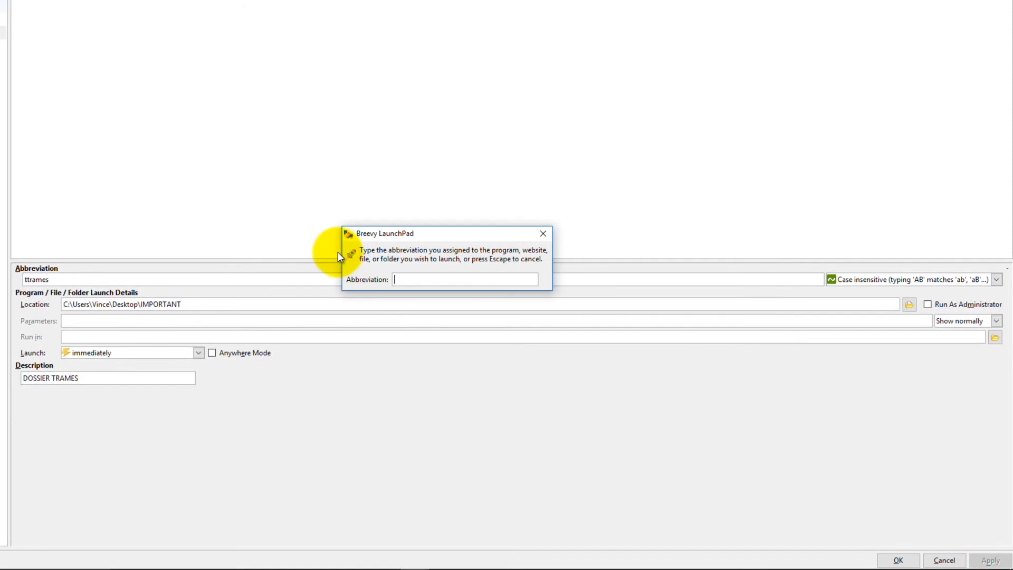
{"action": "type", "text": "ttrames"}
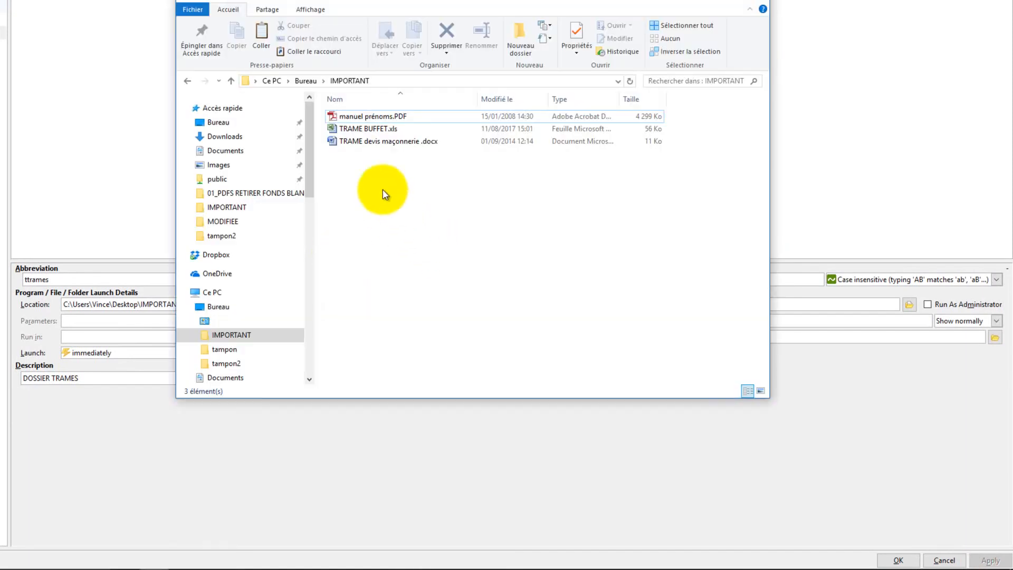
{"action": "left_click", "coordinate": [373, 121]}
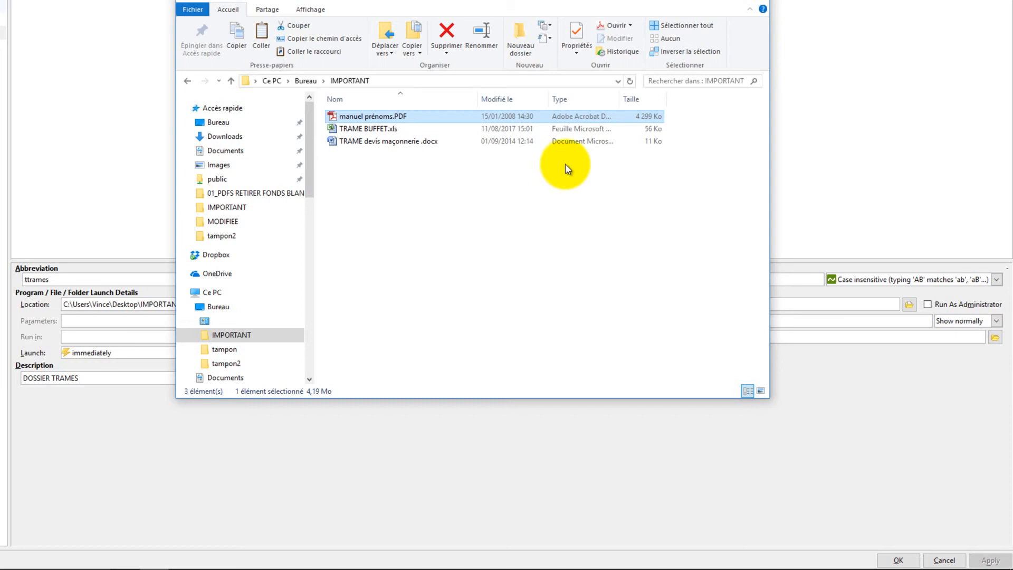
Close the IMPORTANT window and add a program, file or folder launcher with the abbreviation ddocs to the REPERTOIRES folder.
{"action": "left_click", "coordinate": [754, 0]}
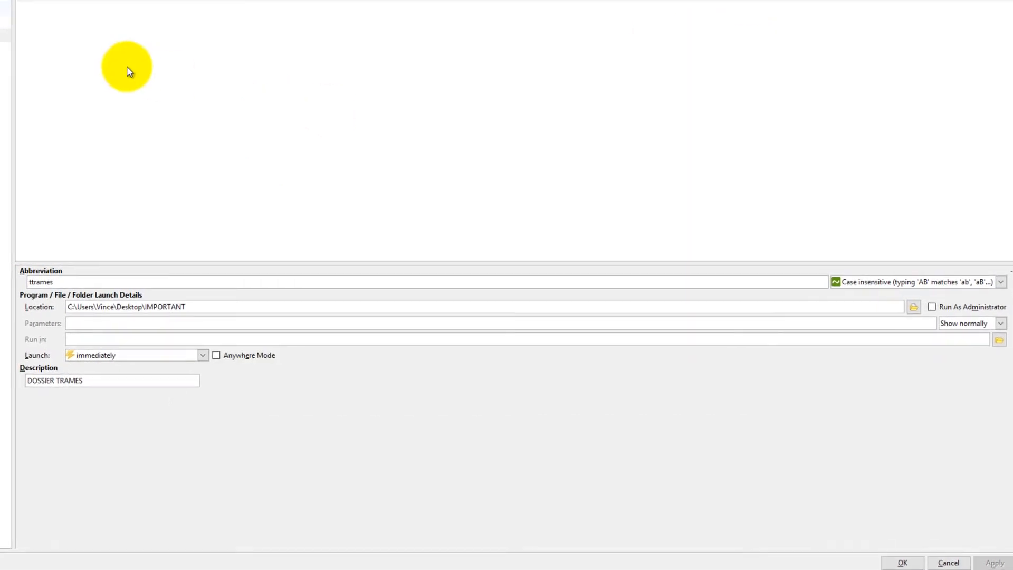
{"action": "left_click", "coordinate": [126, 68]}
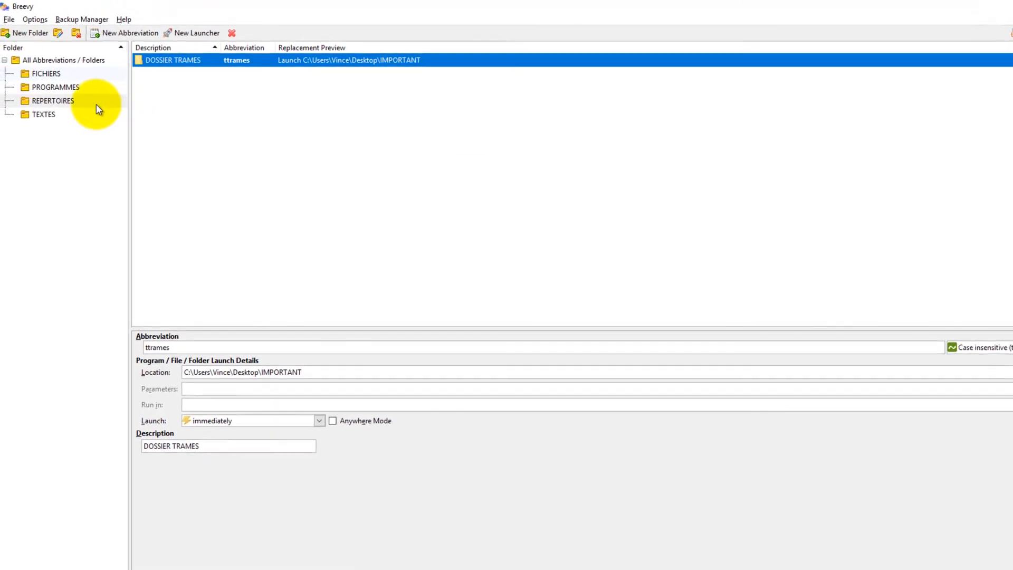
{"action": "left_click", "coordinate": [54, 99]}
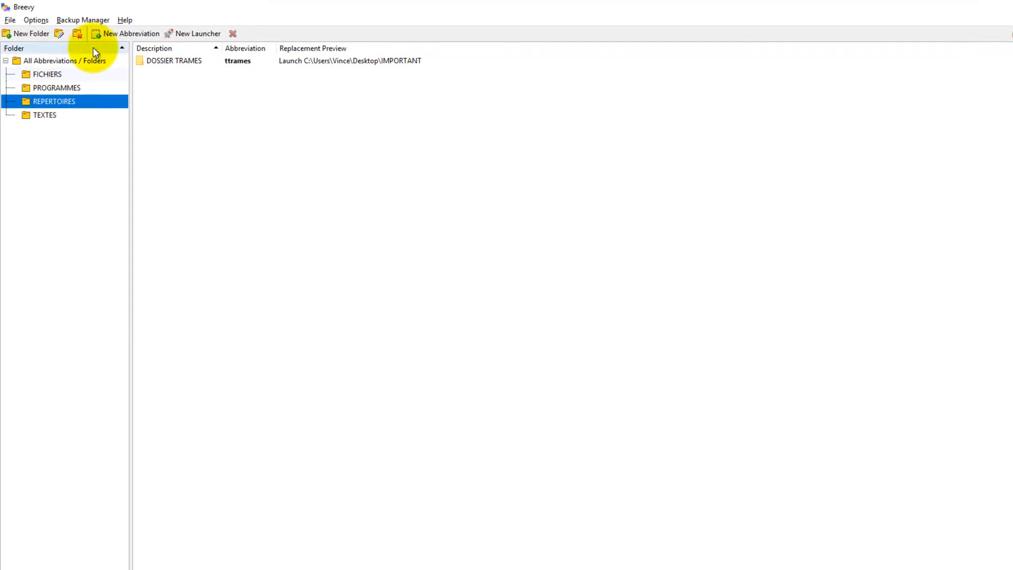
{"action": "left_click", "coordinate": [194, 33]}
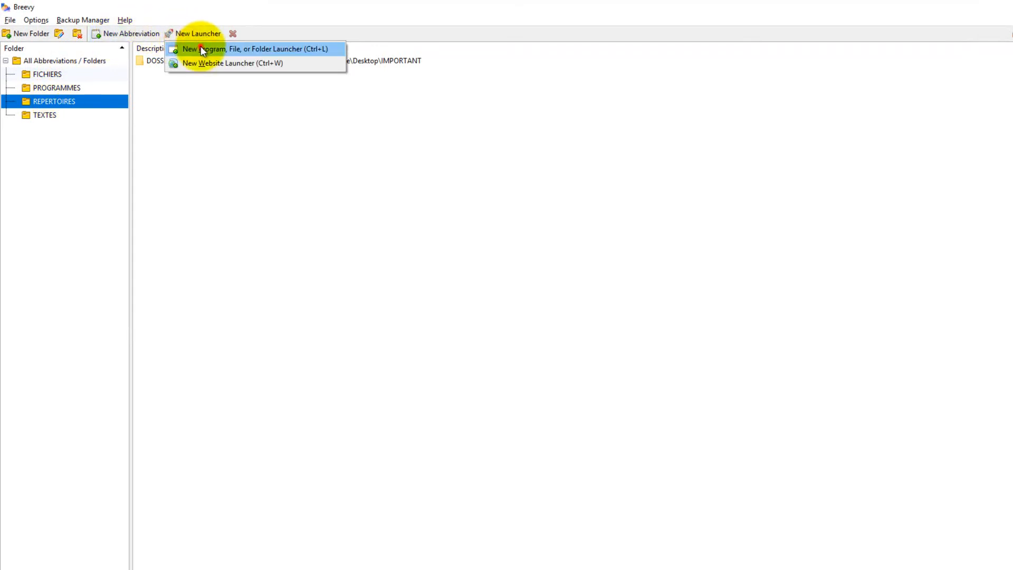
{"action": "left_click", "coordinate": [200, 48]}
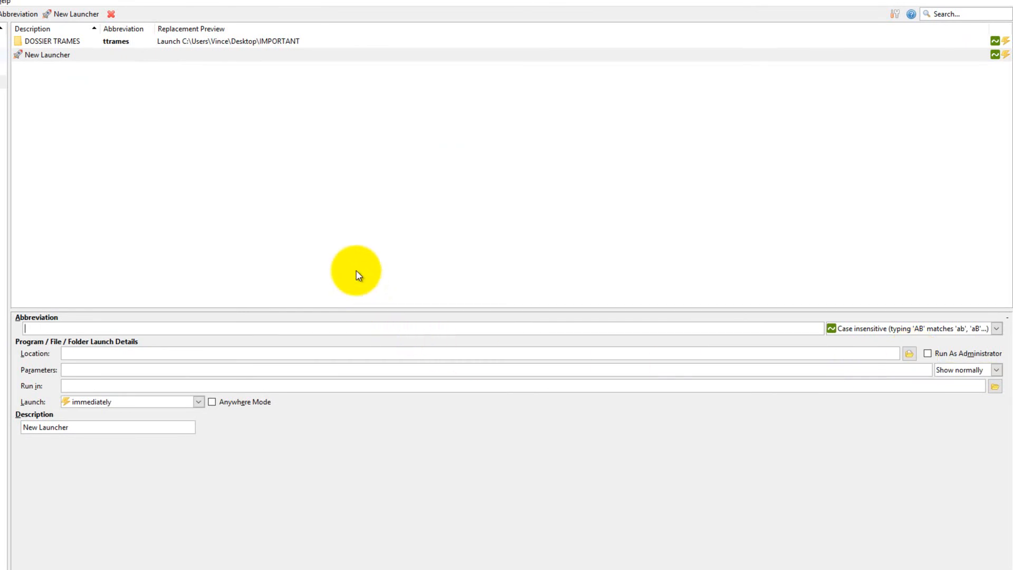
{"action": "type", "text": "ddocs"}
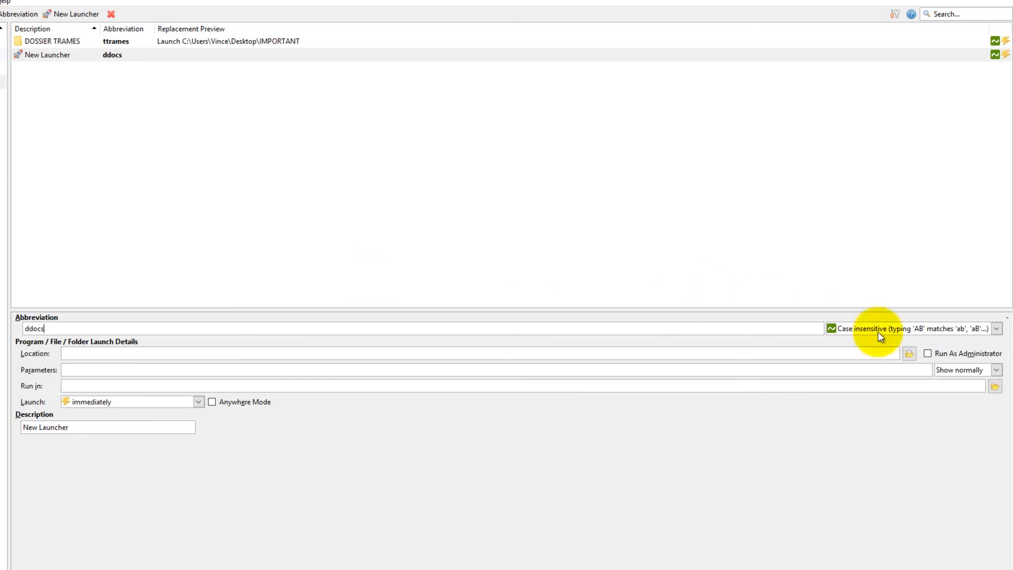
Browse for a folder and set the ddocs launcher's location to Documents inside the user's profile folder.
{"action": "left_click", "coordinate": [907, 353]}
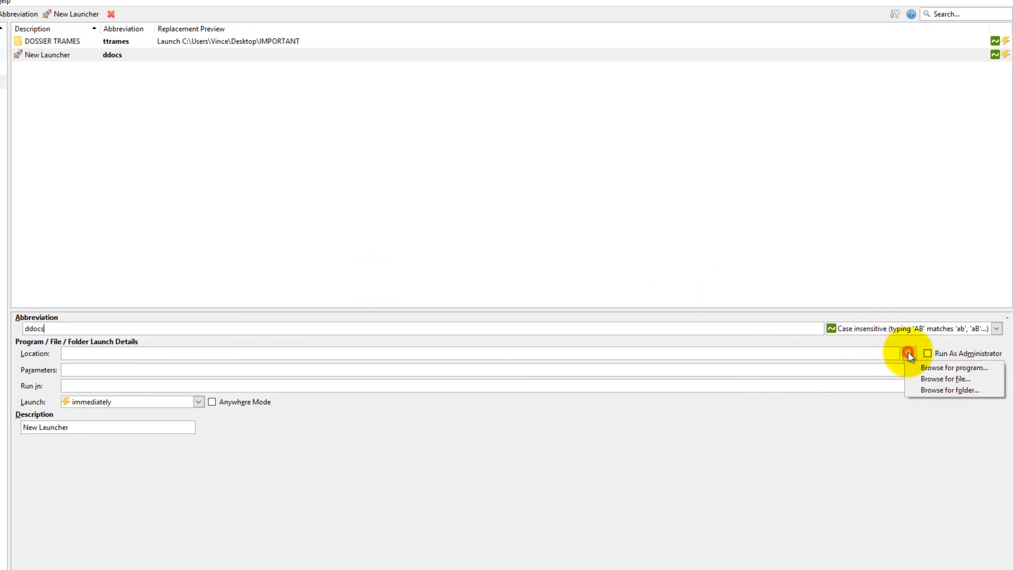
{"action": "left_click", "coordinate": [926, 390]}
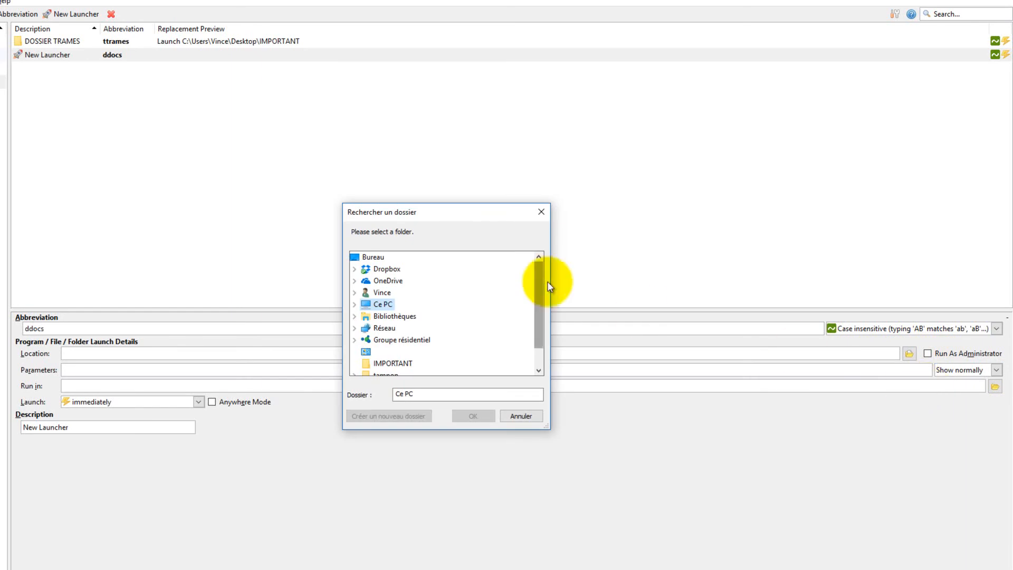
{"action": "scroll", "coordinate": [390, 324], "scroll_direction": "down", "scroll_amount": 1}
{"action": "scroll", "coordinate": [391, 331], "scroll_direction": "up", "scroll_amount": 1}
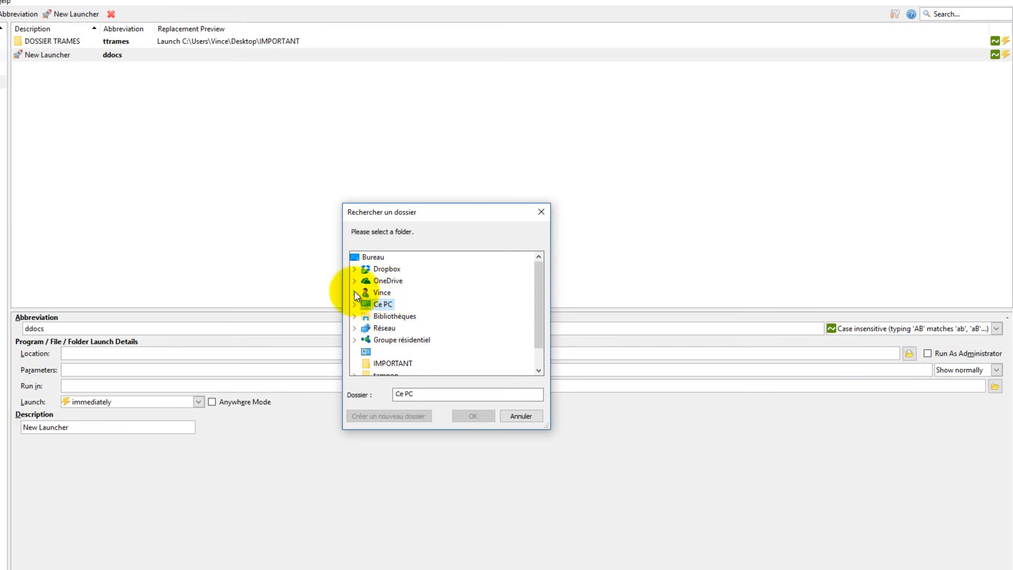
{"action": "left_click", "coordinate": [380, 293]}
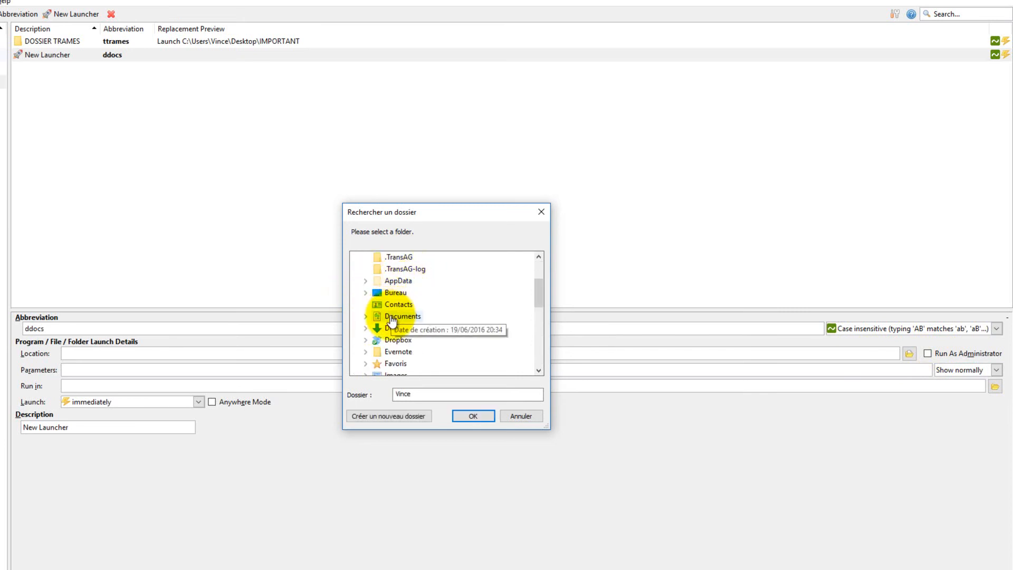
{"action": "left_click", "coordinate": [398, 316]}
{"action": "left_click", "coordinate": [473, 417]}
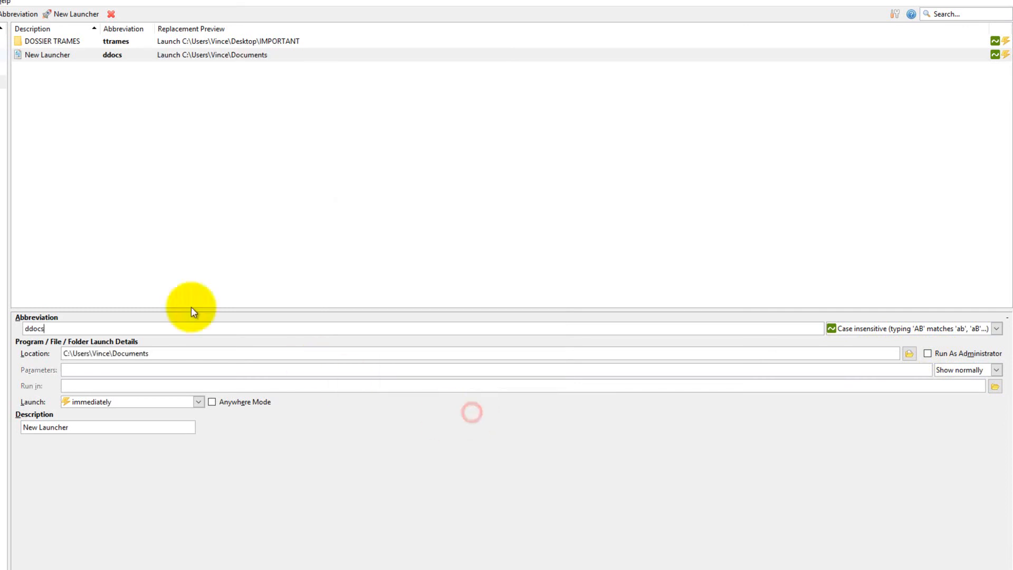
Replace the ddocs launcher's description with DOSSIER DOCUMENTS and apply the changes.
{"action": "left_click_drag", "start_coordinate": [82, 426], "coordinate": [14, 396]}
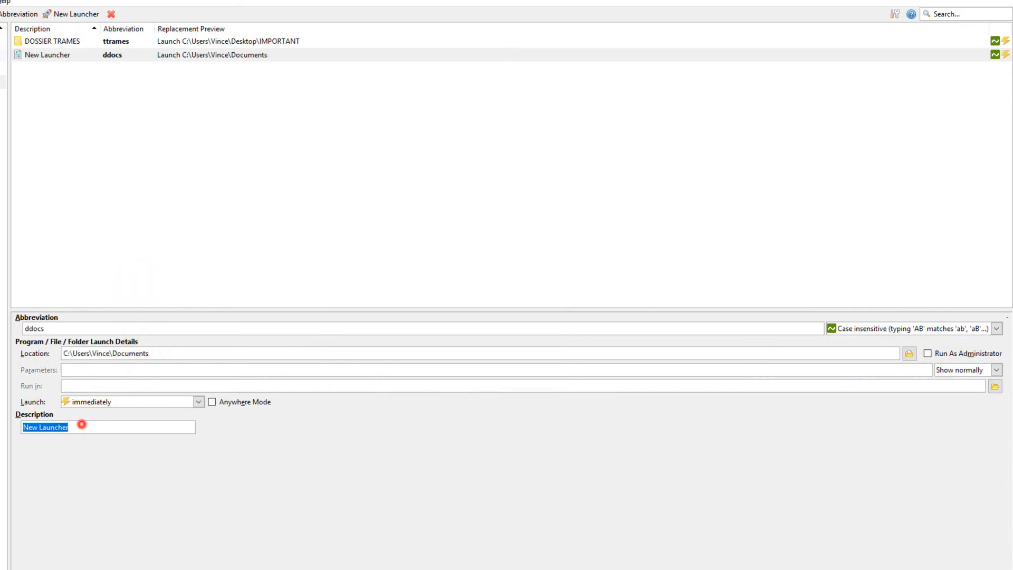
{"action": "type", "text": "DOSSIER DO"}
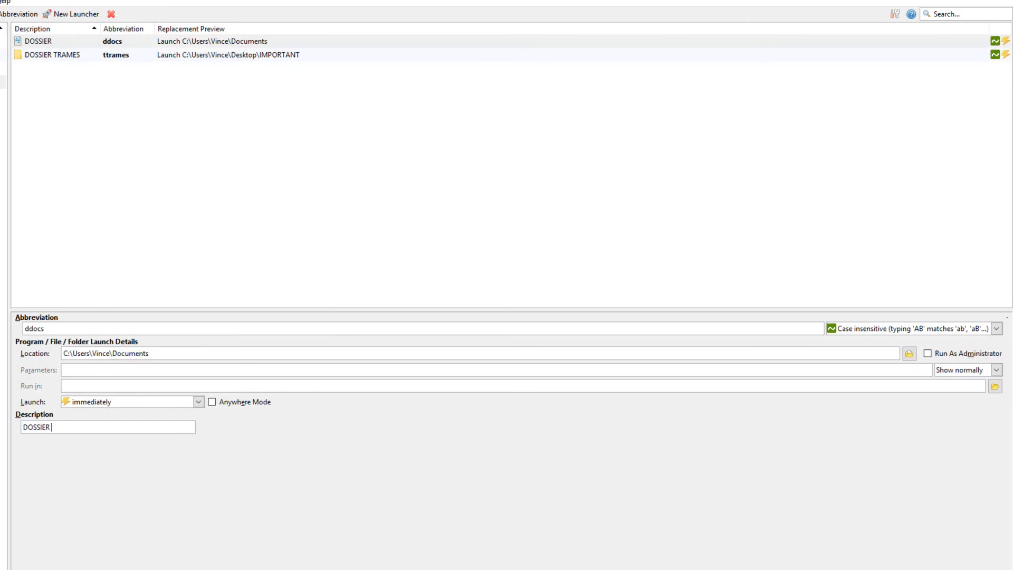
{"action": "type", "text": "CUML"}
{"action": "type", "text": "ENTS"}
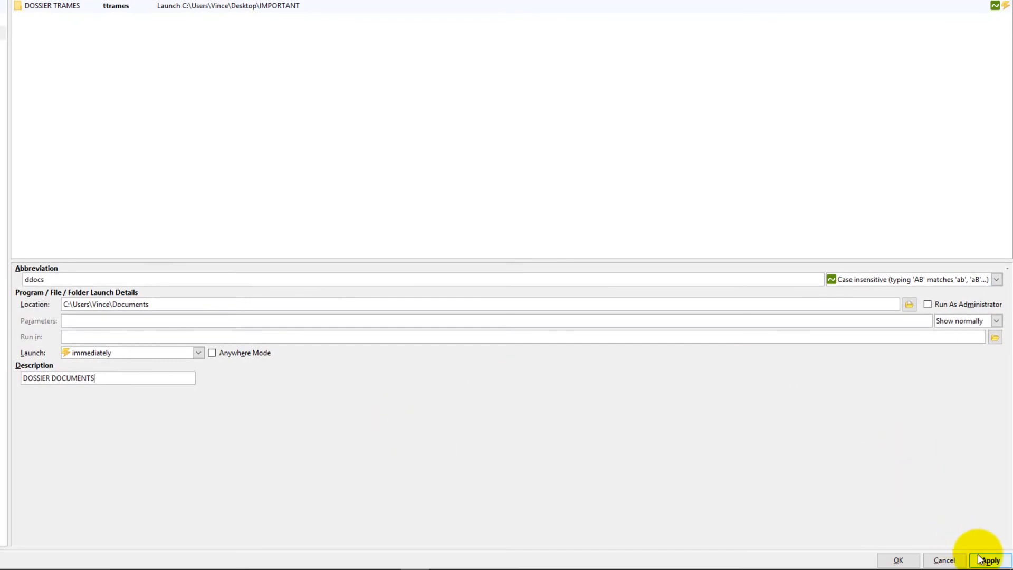
{"action": "left_click", "coordinate": [986, 557]}
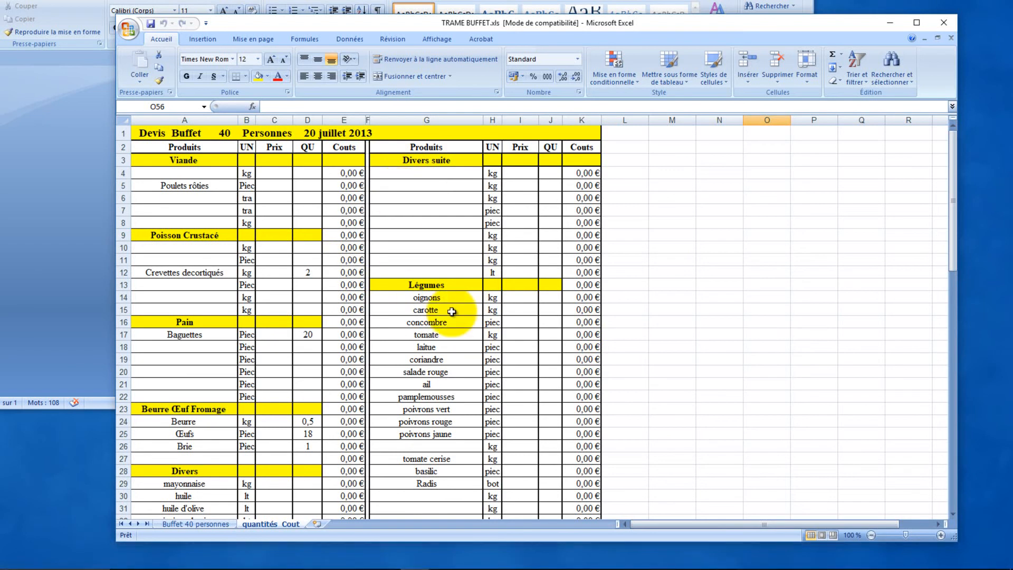
Dismiss Breevy LaunchPad, test the ddocs abbreviation in cell M8 of TRAME BUFFET.xls, and close the Documents window it opens.
{"action": "key", "text": "super+z"}
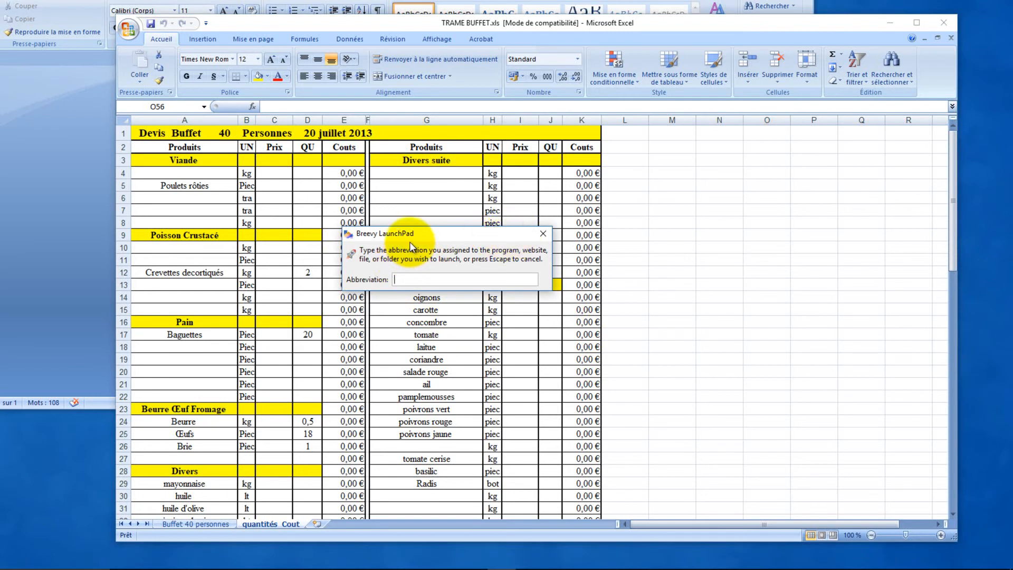
{"action": "left_click", "coordinate": [543, 233]}
{"action": "left_click", "coordinate": [673, 222]}
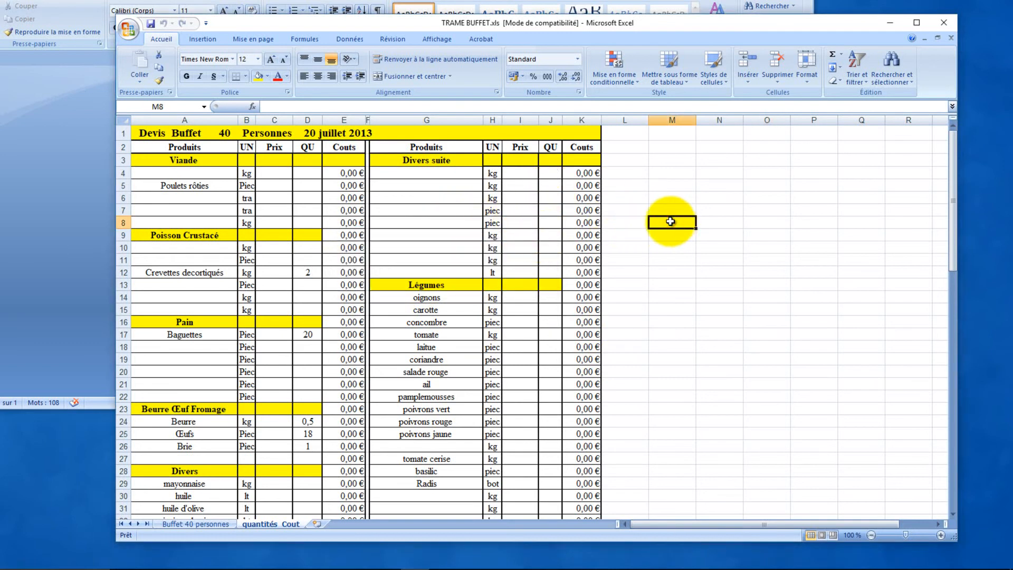
{"action": "type", "text": "dd"}
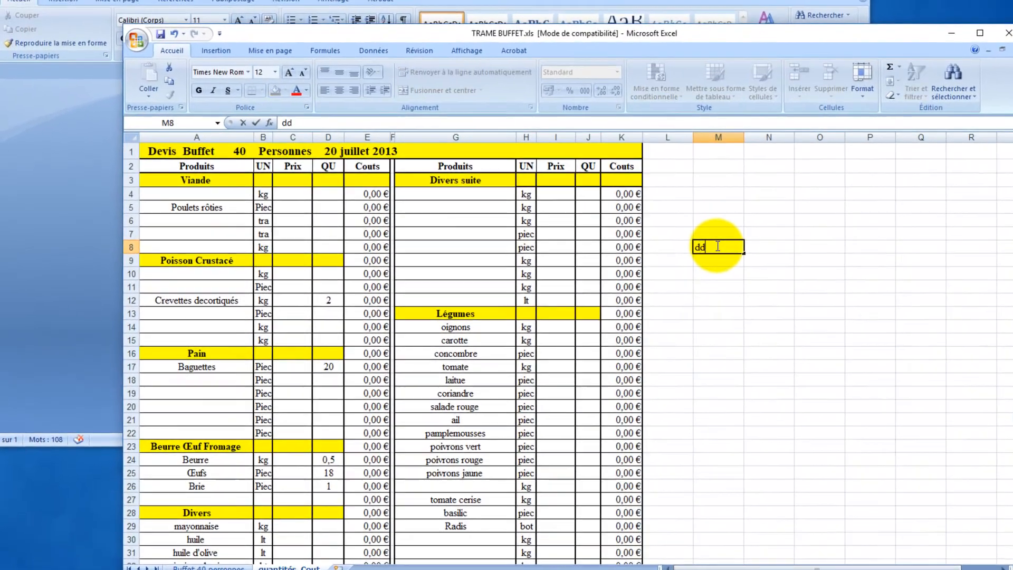
{"action": "type", "text": "oc"}
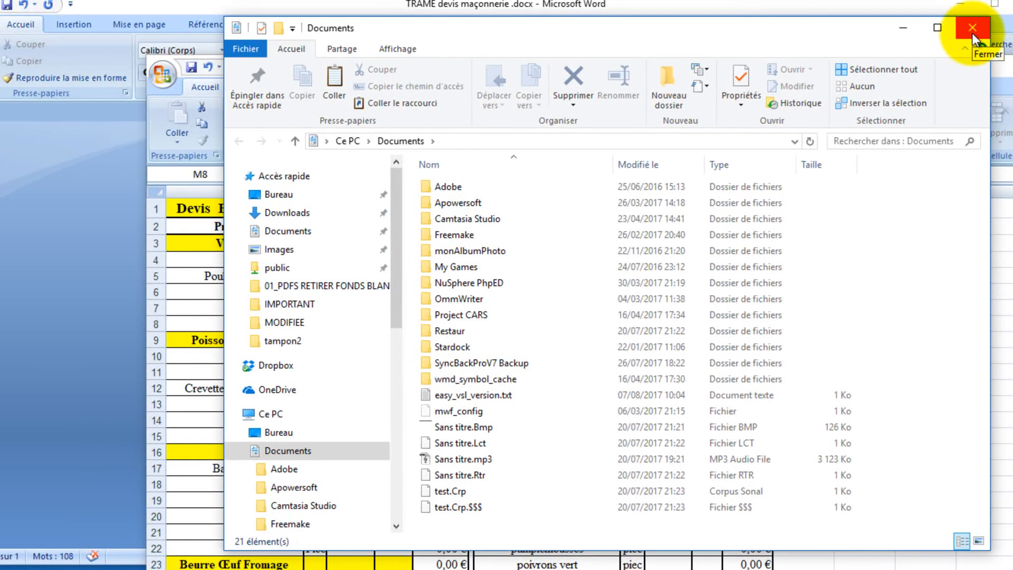
{"action": "left_click", "coordinate": [972, 33]}
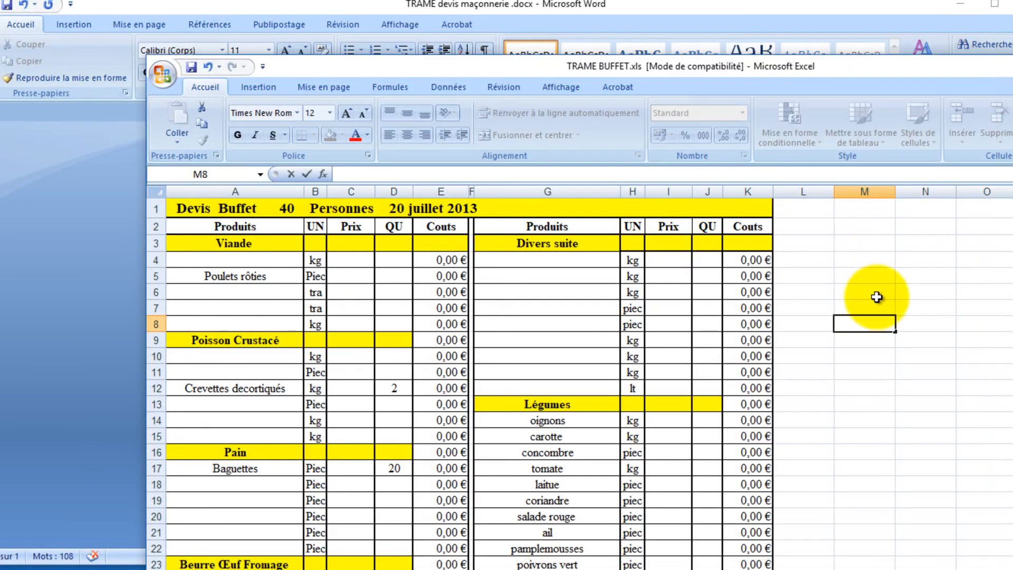
Enter ttrame in cell M8 of the TRAME BUFFET.xls worksheet and erase it again.
{"action": "type", "text": "ttrame"}
{"action": "key", "text": "BackSpace"}
{"action": "key", "text": "BackSpace"}
{"action": "key", "text": "BackSpace"}
{"action": "key", "text": "BackSpace"}
{"action": "key", "text": "BackSpace"}
{"action": "key", "text": "BackSpace"}
Switch to Breevy and create a folder named SITES INTERNET under All Abbreviations / Folders.
{"action": "key", "text": "super+e"}
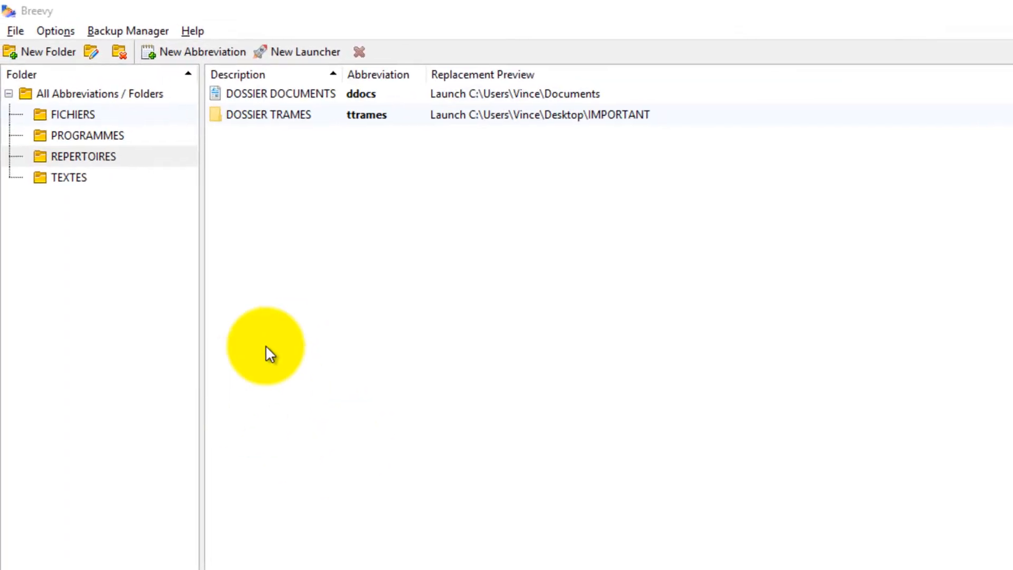
{"action": "left_click", "coordinate": [99, 89]}
{"action": "left_click", "coordinate": [59, 53]}
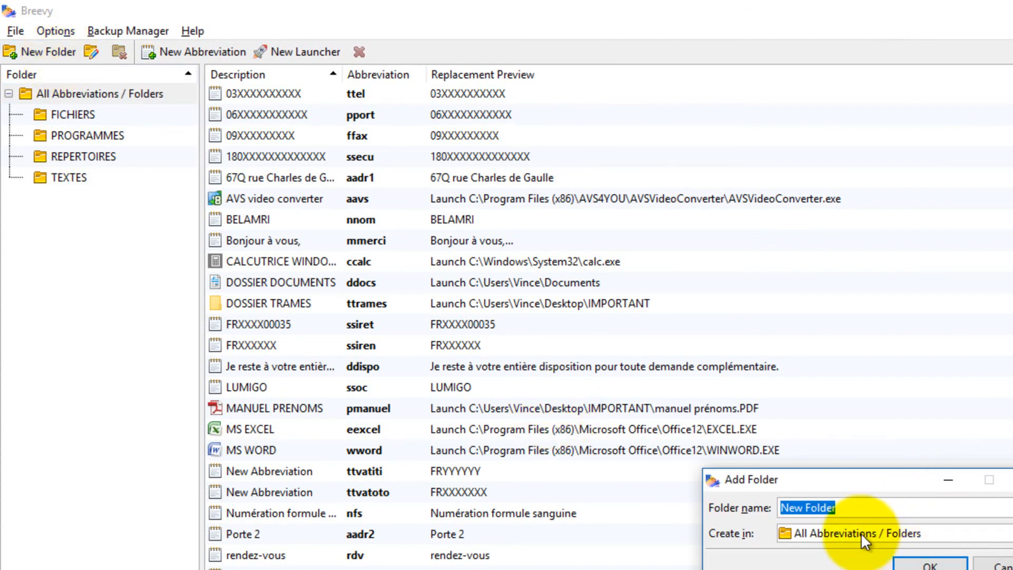
{"action": "type", "text": "SITES INTERNET"}
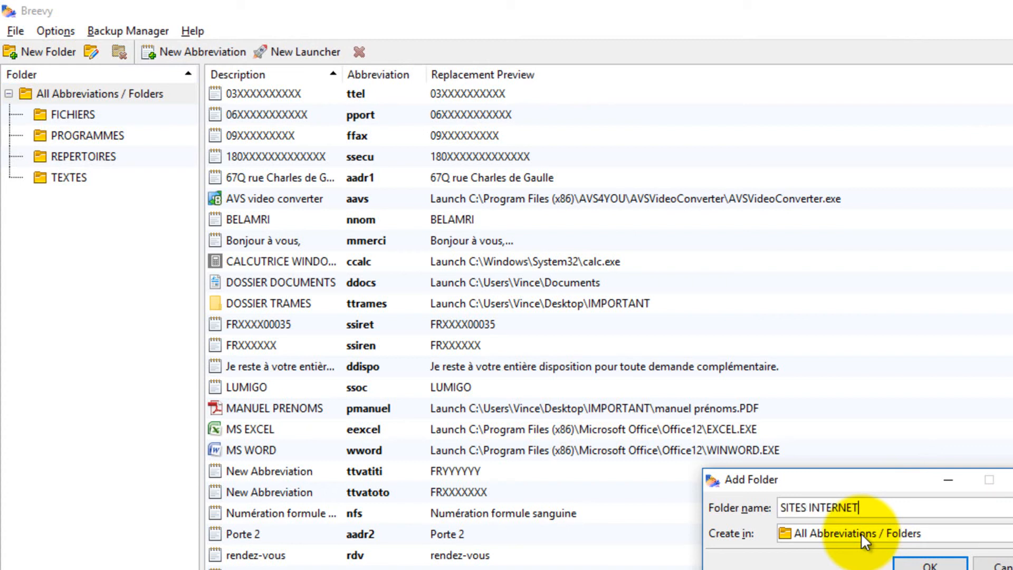
{"action": "left_click", "coordinate": [928, 564]}
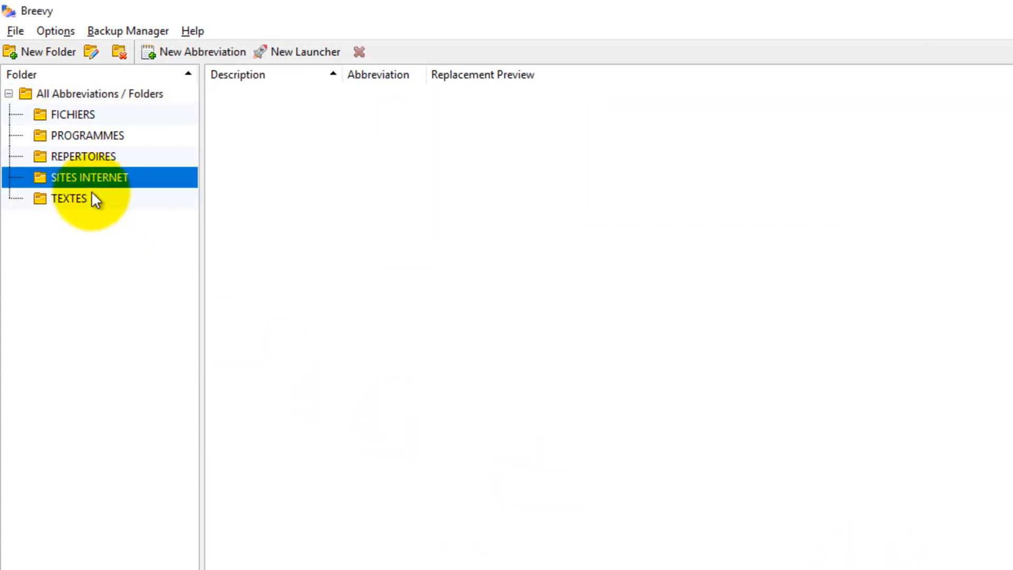
Add a website launcher to the SITES INTERNET folder with the abbreviation ggoo.
{"action": "left_click", "coordinate": [312, 56]}
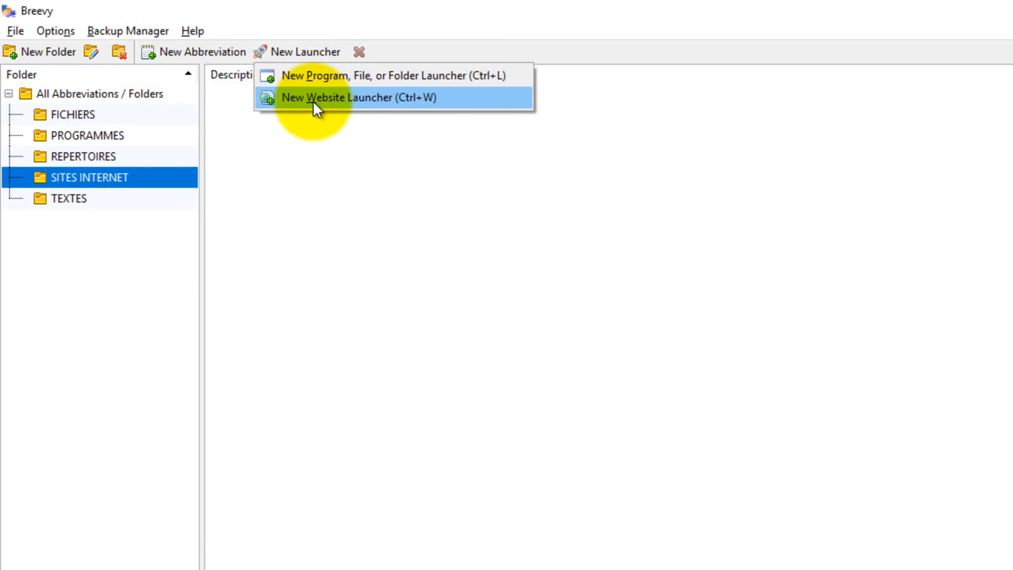
{"action": "left_click", "coordinate": [312, 100]}
{"action": "left_click", "coordinate": [329, 527]}
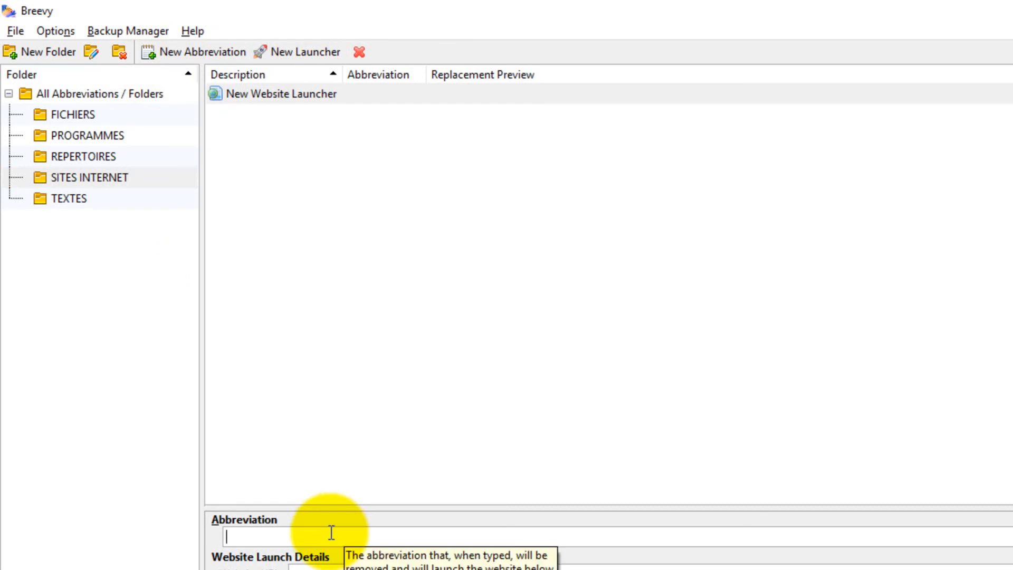
{"action": "type", "text": "ggoo"}
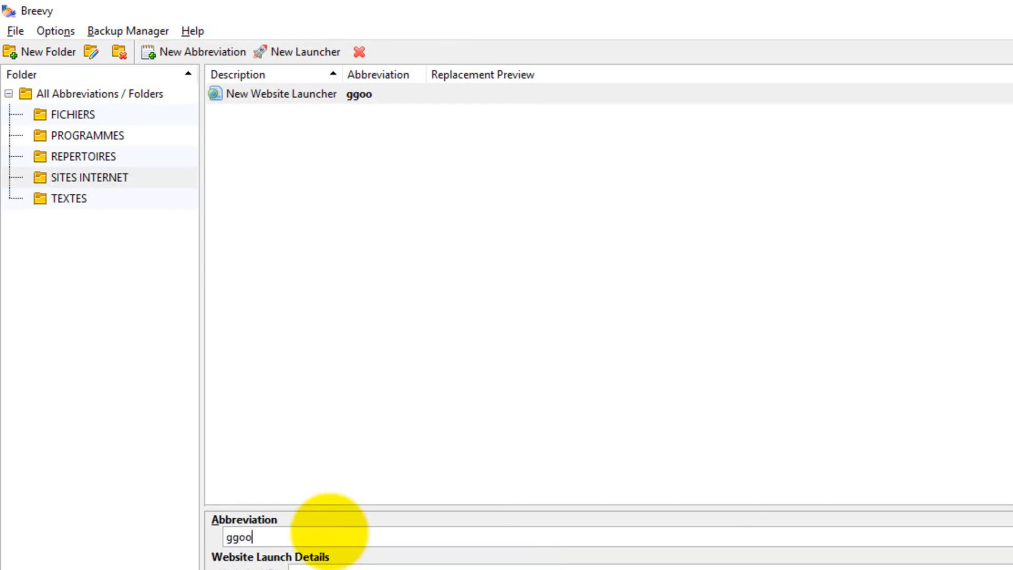
{"action": "type", "text": "gle"}
{"action": "key", "text": "BackSpace"}
{"action": "key", "text": "BackSpace"}
{"action": "key", "text": "BackSpace"}
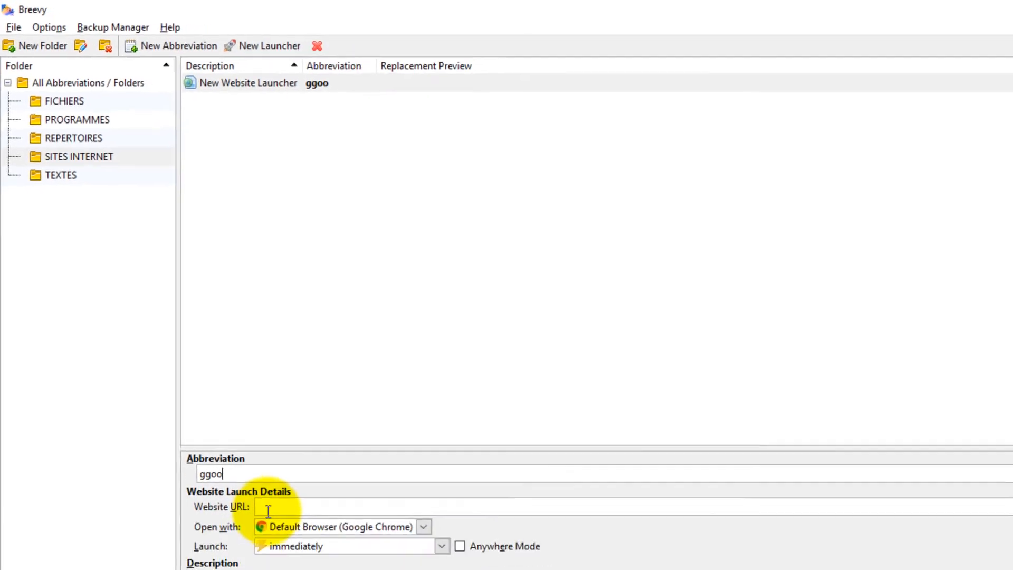
{"action": "left_click", "coordinate": [276, 509]}
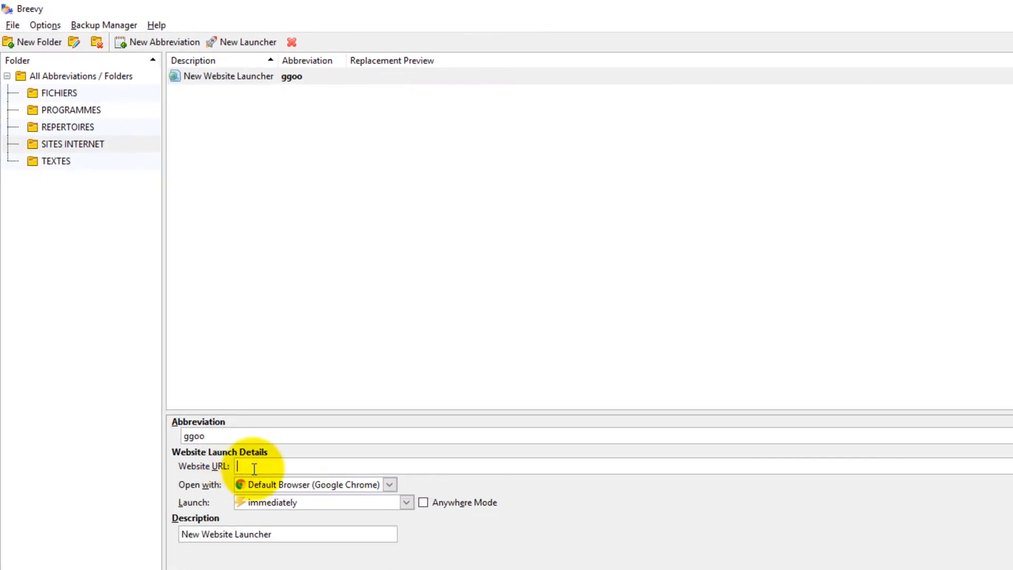
{"action": "type", "text": "www.g"}
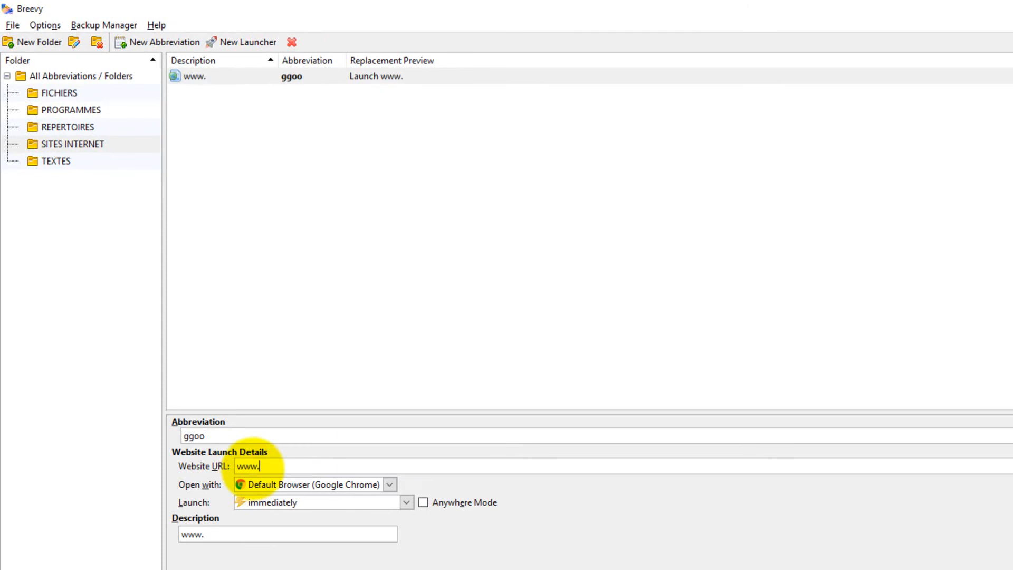
{"action": "type", "text": "oogle.fr"}
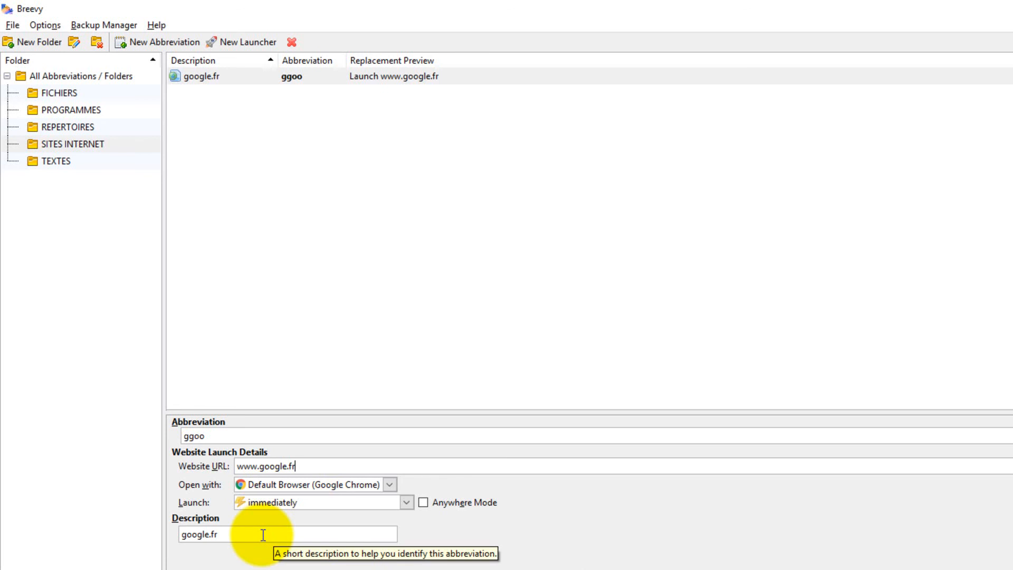
{"action": "left_click", "coordinate": [992, 561]}
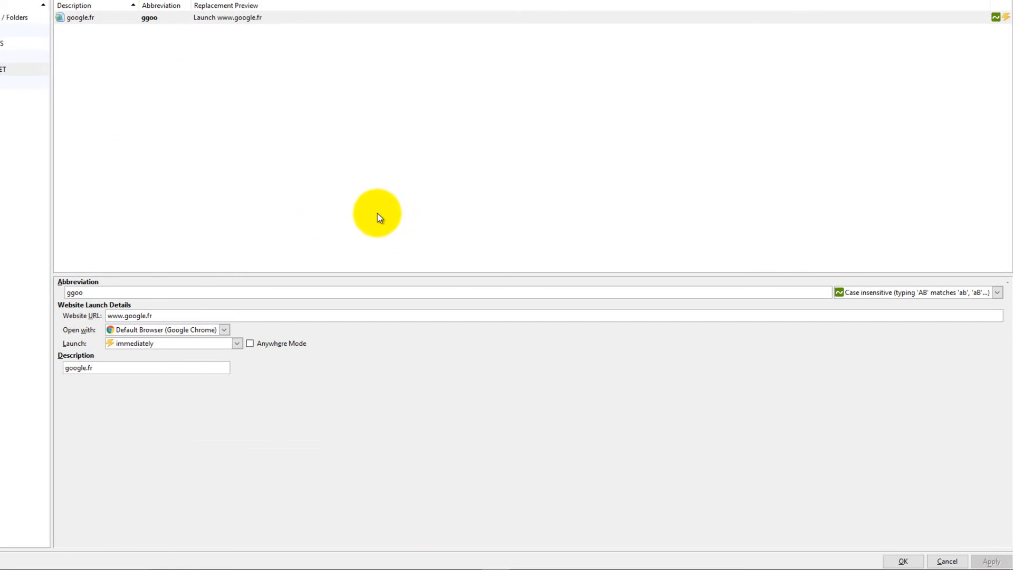
Test the ggoo abbreviation in Breevy LaunchPad, then the ccalc abbreviation on the Google page, and close the calculator.
{"action": "left_click", "coordinate": [324, 399]}
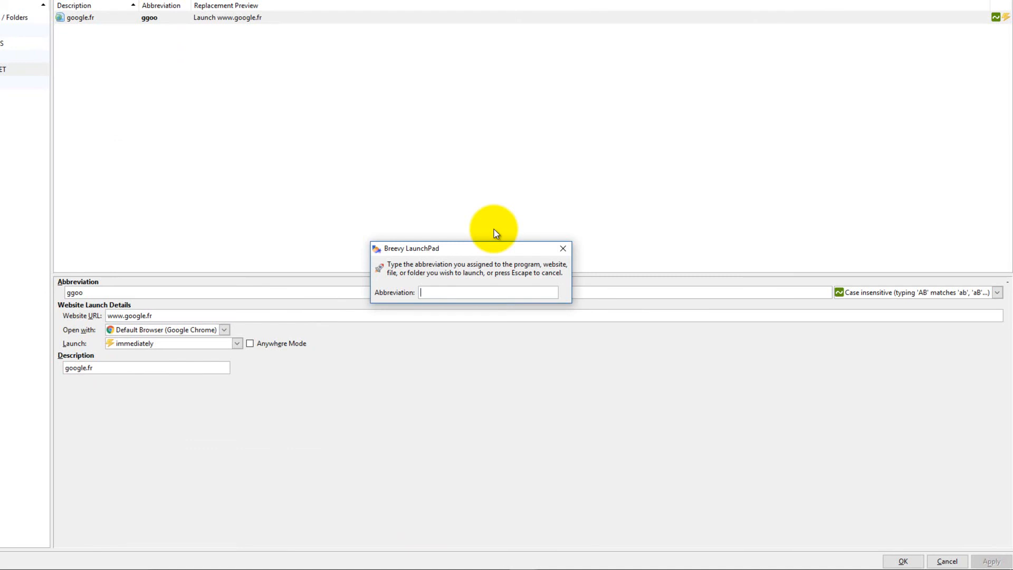
{"action": "type", "text": "ggoo"}
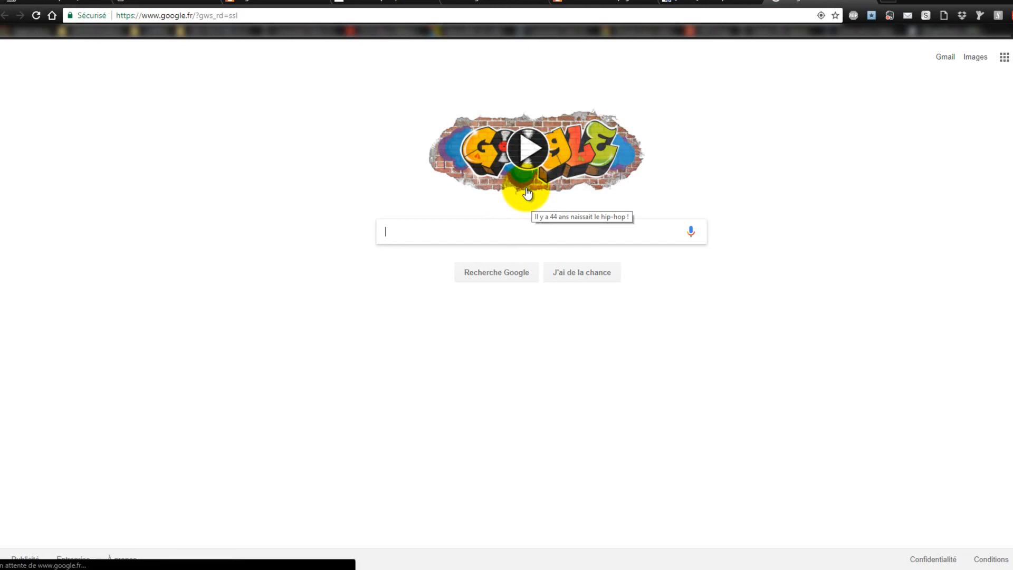
{"action": "type", "text": "ccalc"}
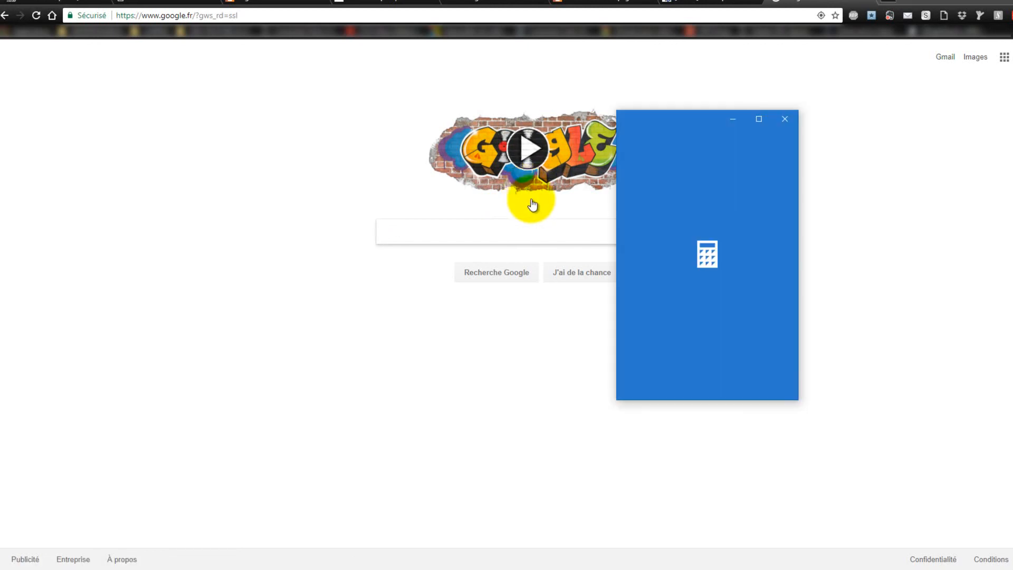
{"action": "left_click", "coordinate": [785, 118]}
Test the IMPORTANT folder's launcher abbreviation in the Google search box, close the folder window and return to the search box.
{"action": "left_click", "coordinate": [420, 226]}
{"action": "type", "text": "iimpo"}
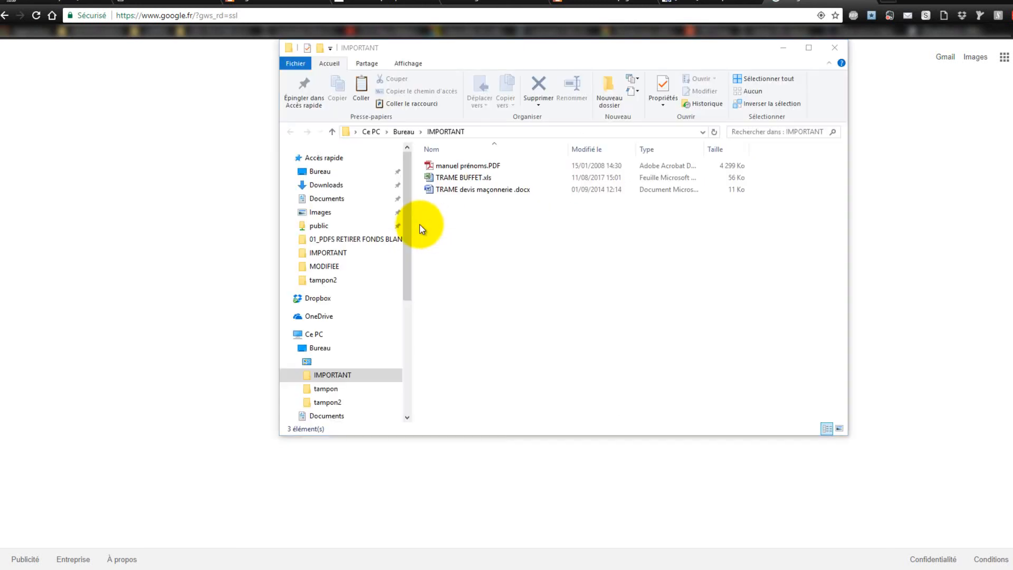
{"action": "left_click", "coordinate": [833, 47]}
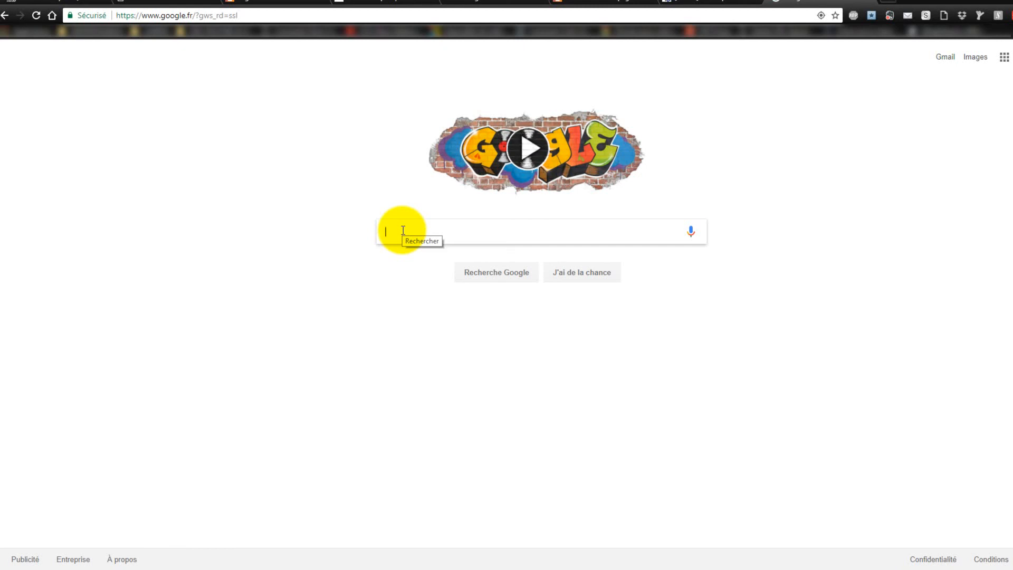
{"action": "left_click", "coordinate": [403, 230]}
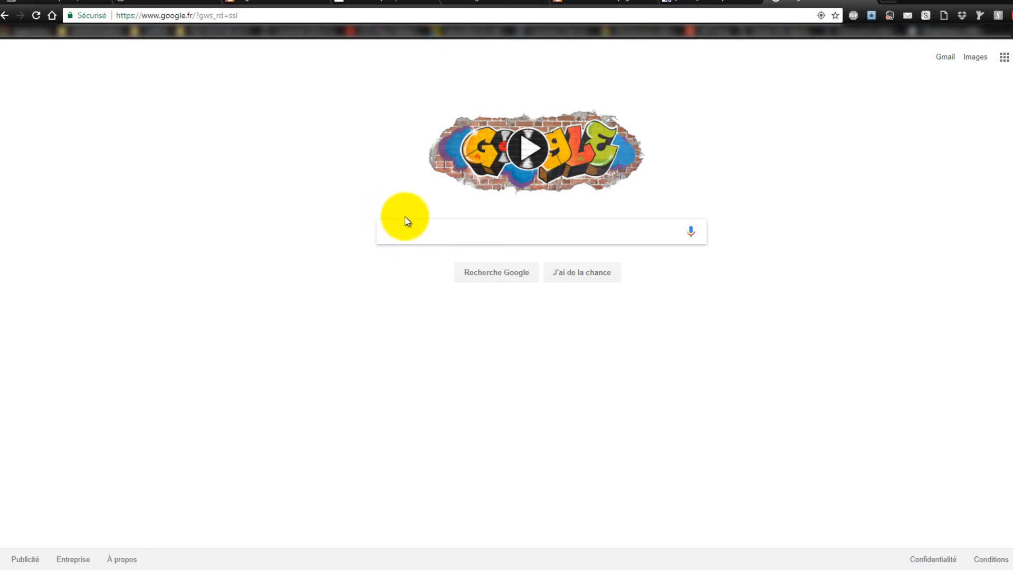